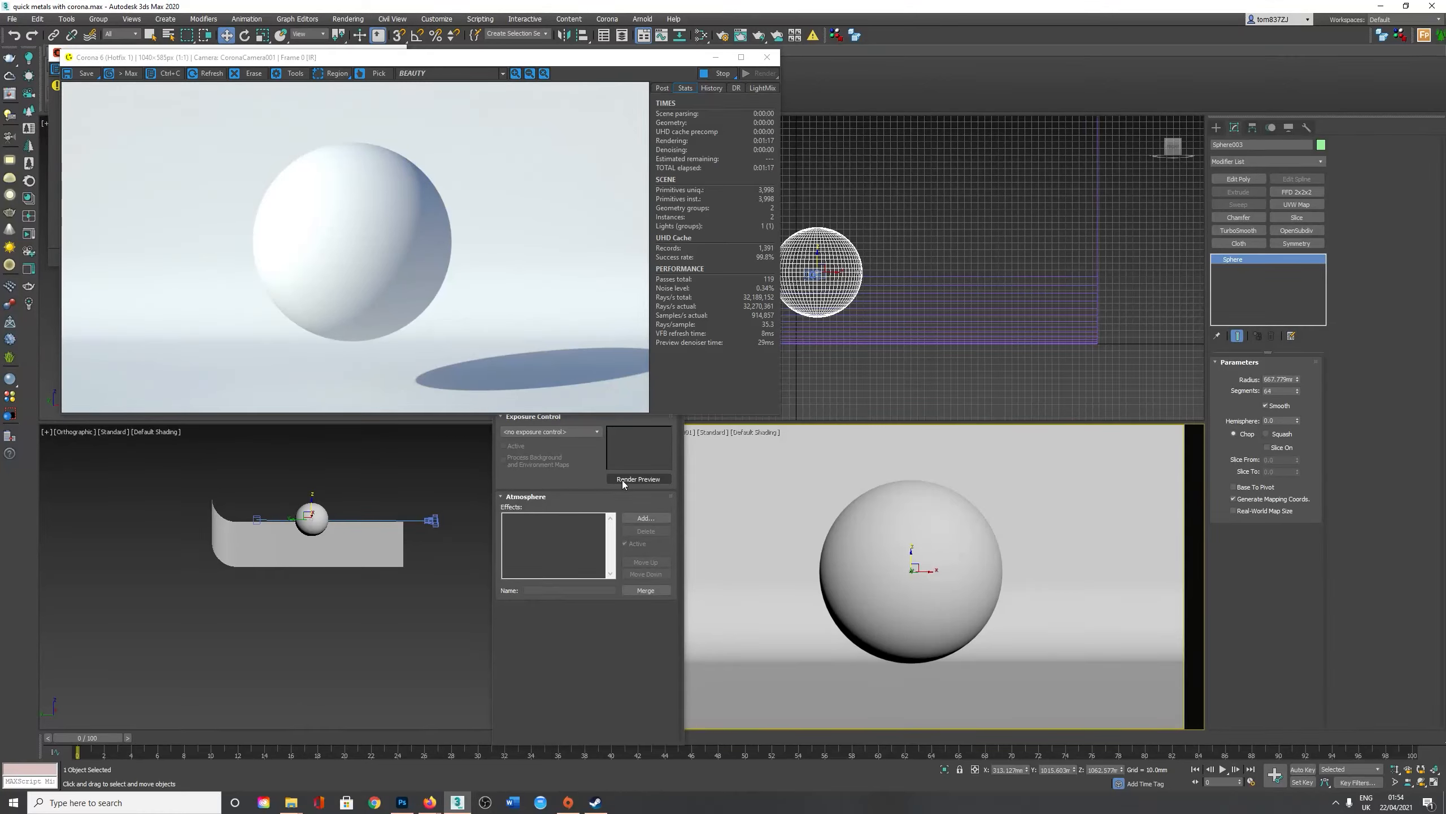
# Close the render window and switch off the backdrop's Normal, Extrude and Edit Spline modifiers
pyautogui.click(767, 57)
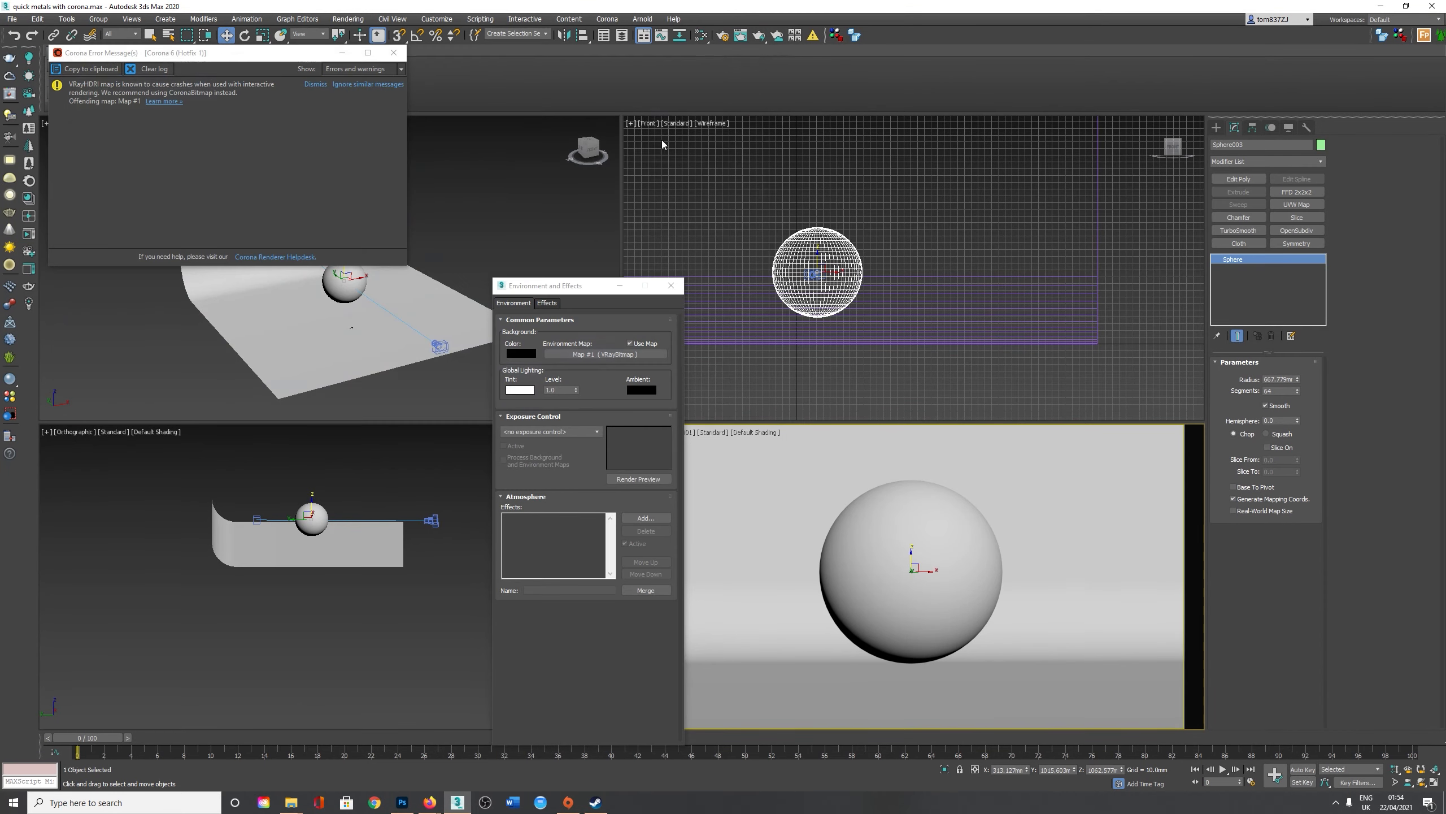
pyautogui.click(381, 354)
pyautogui.moveTo(310, 50); pyautogui.dragTo(461, 468)
pyautogui.click(1218, 259)
pyautogui.click(1218, 268)
pyautogui.click(1218, 278)
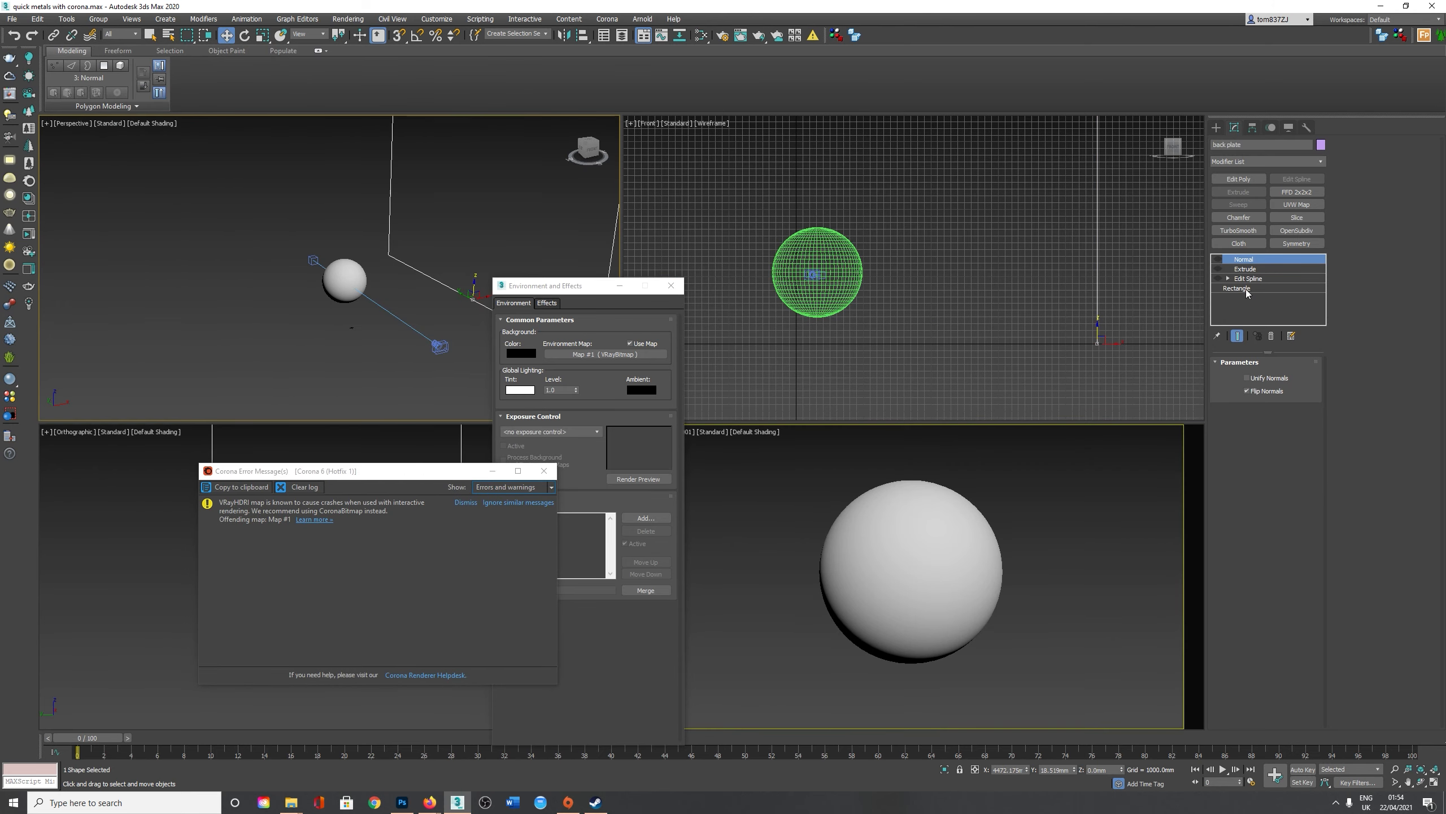
# Inspect the backdrop's base Rectangle and compare its outline with the Edit Spline modifier on and off
pyautogui.click(1241, 288)
pyautogui.scroll(-5, 616, 265)
pyautogui.click(1246, 278)
pyautogui.click(1218, 278)
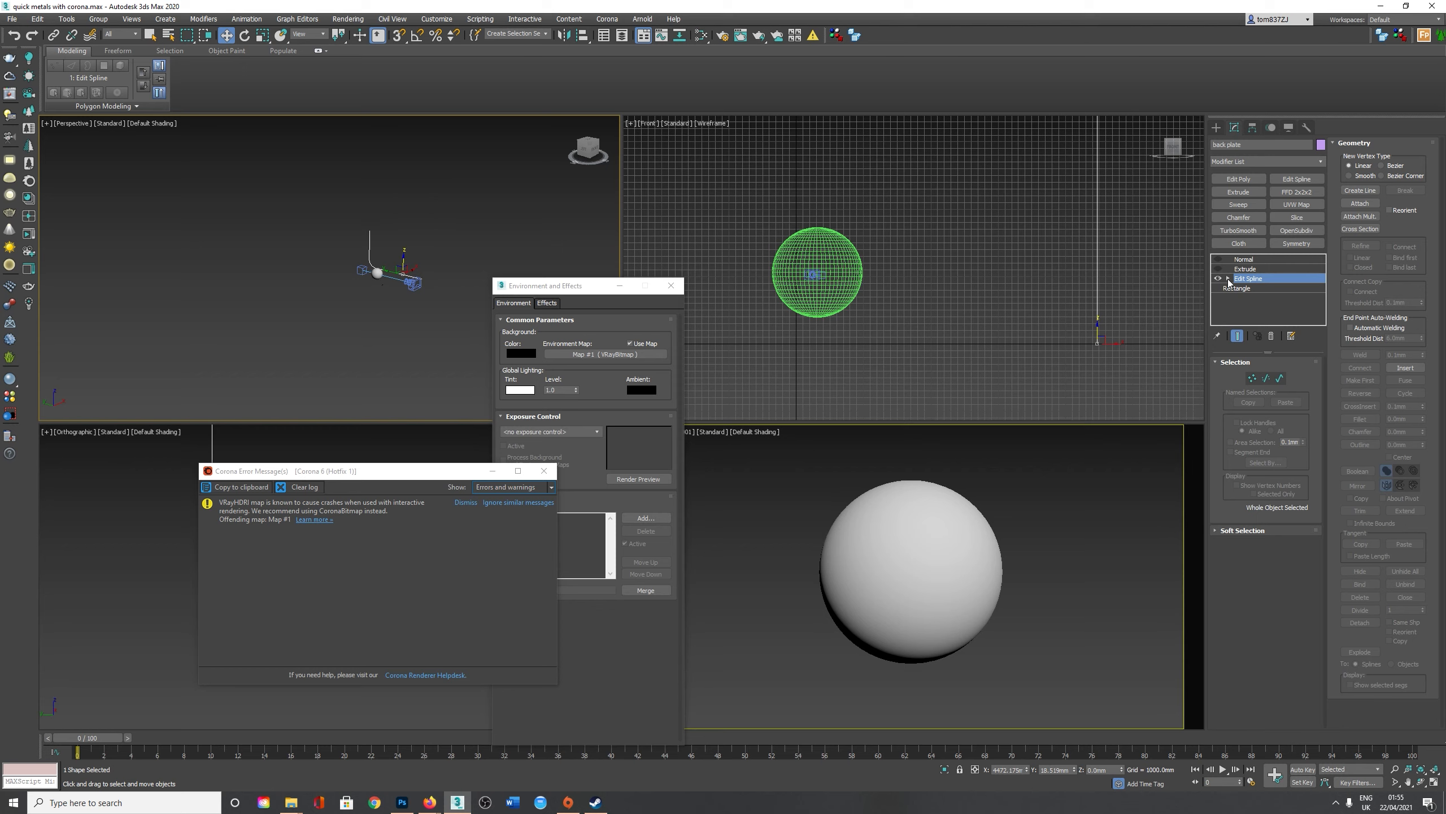
pyautogui.click(1218, 278)
pyautogui.click(1237, 288)
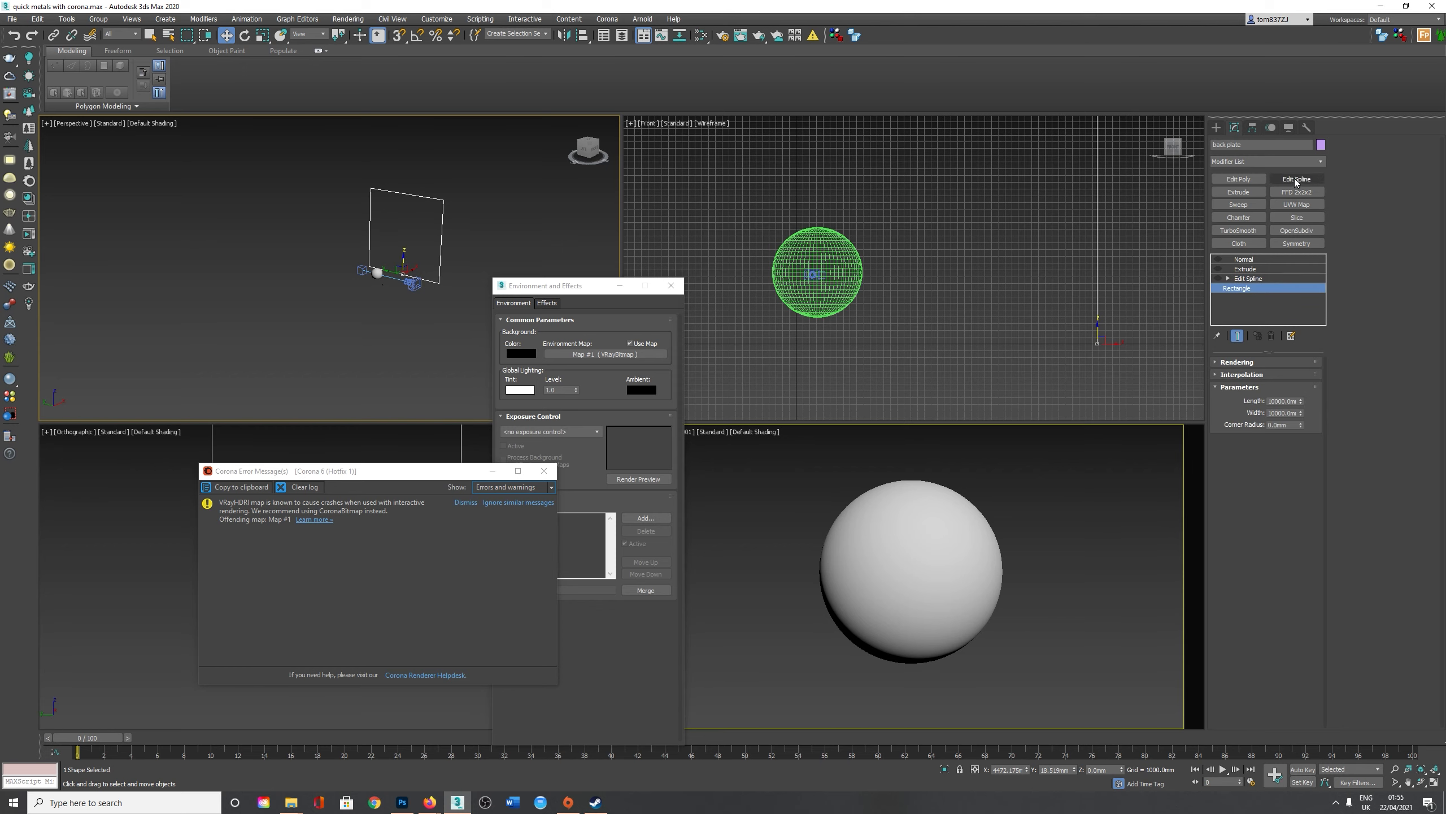
# Add an Edit Spline modifier directly above the backdrop's Rectangle and delete two segments to leave an L-shaped profile
pyautogui.click(1296, 180)
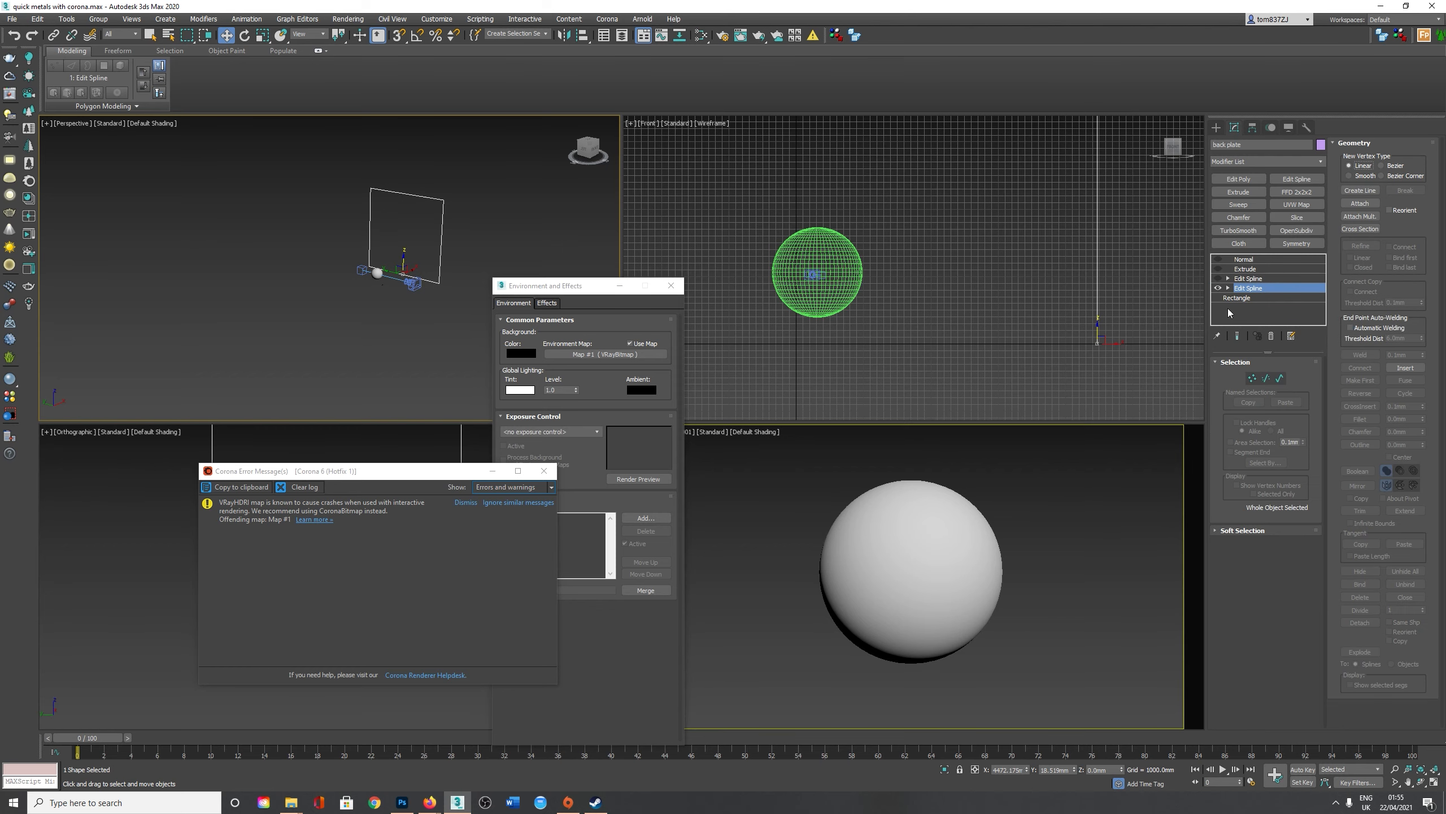
pyautogui.click(1269, 380)
pyautogui.moveTo(498, 238); pyautogui.dragTo(420, 178)
pyautogui.press('Delete')
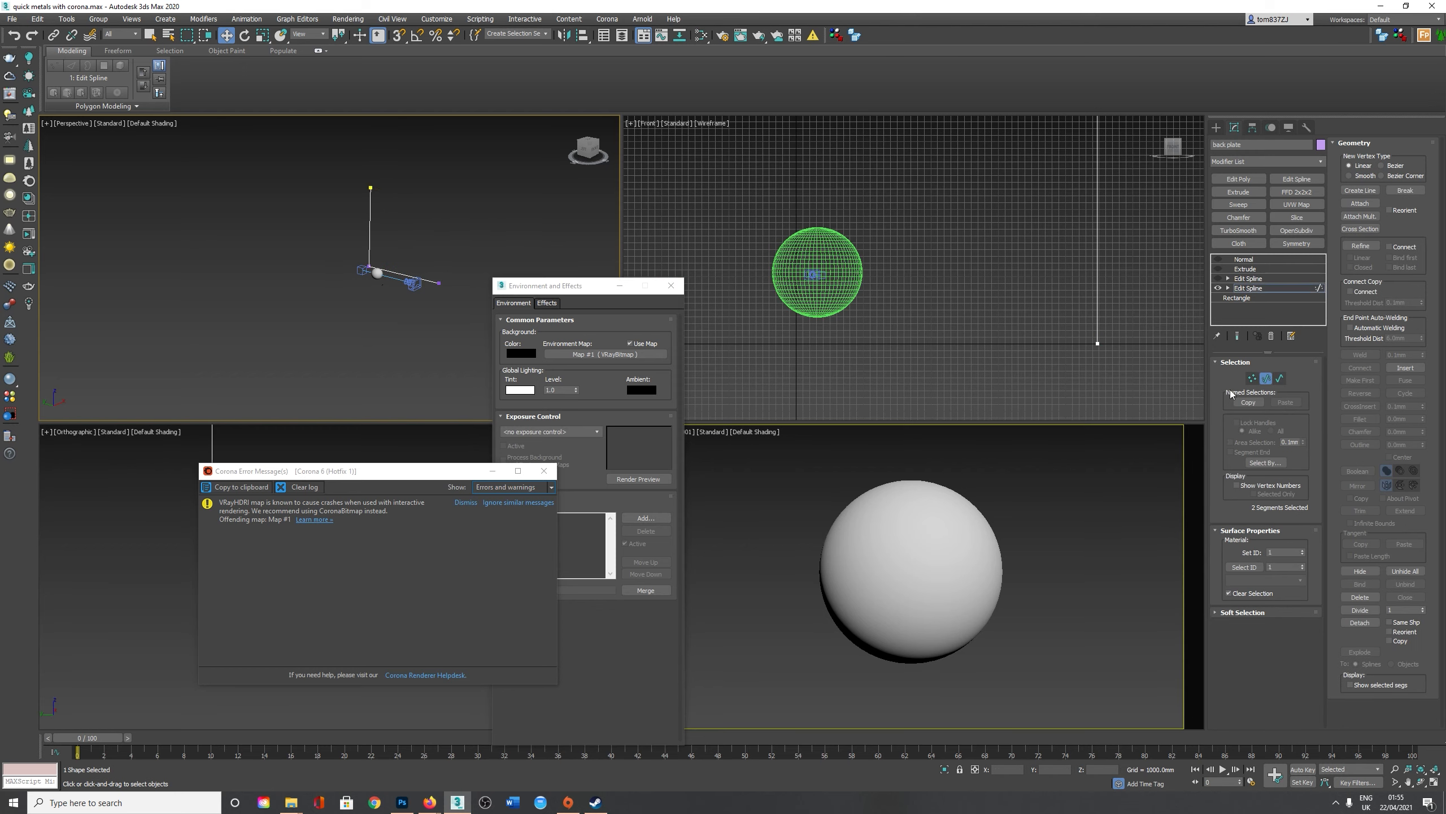
# Shorten the L-shaped profile by lowering its upper end vertex and pulling its floor end vertex inward
pyautogui.press('1')
pyautogui.click(371, 187)
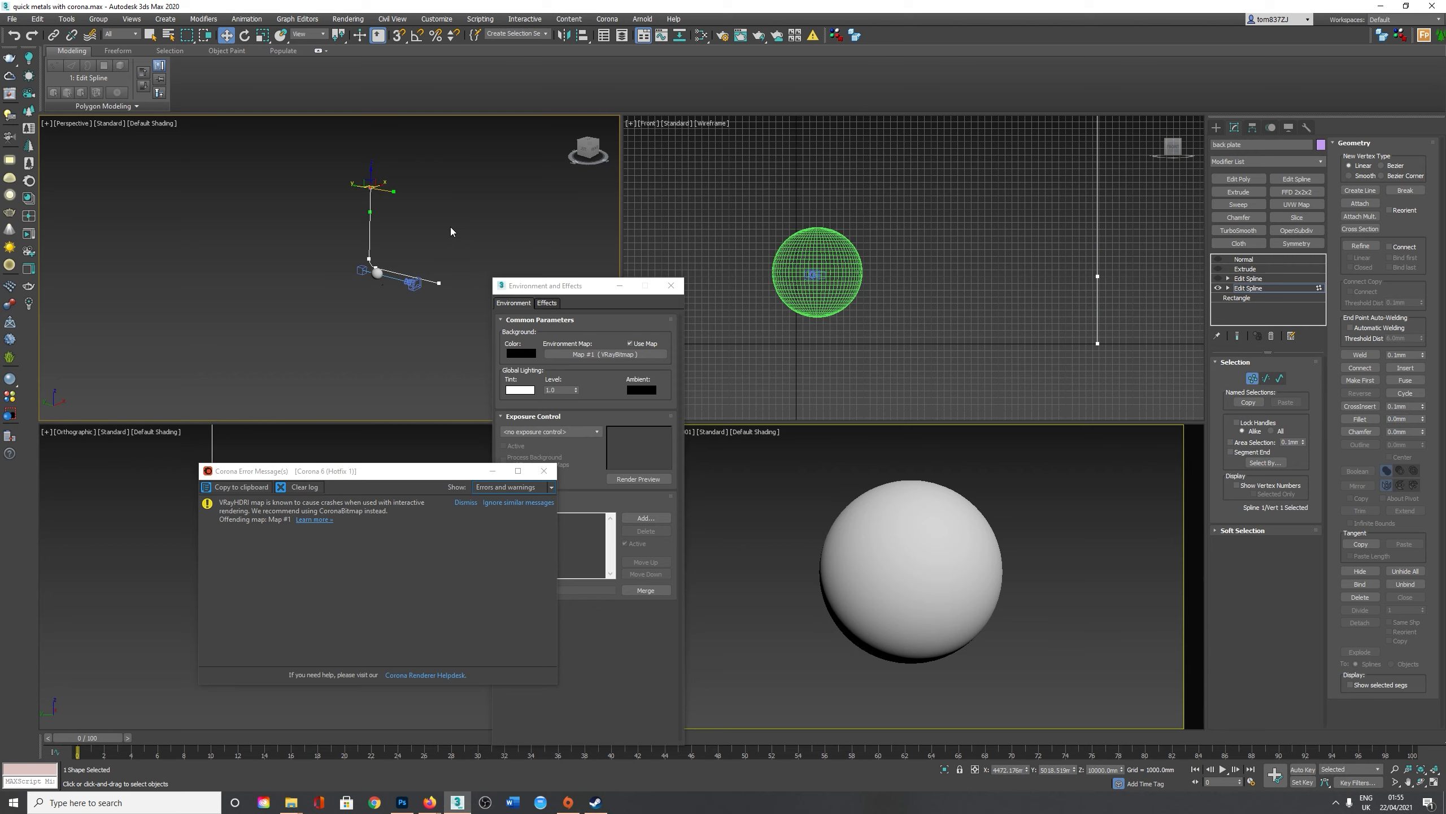
pyautogui.moveTo(372, 177); pyautogui.dragTo(379, 208)
pyautogui.click(439, 283)
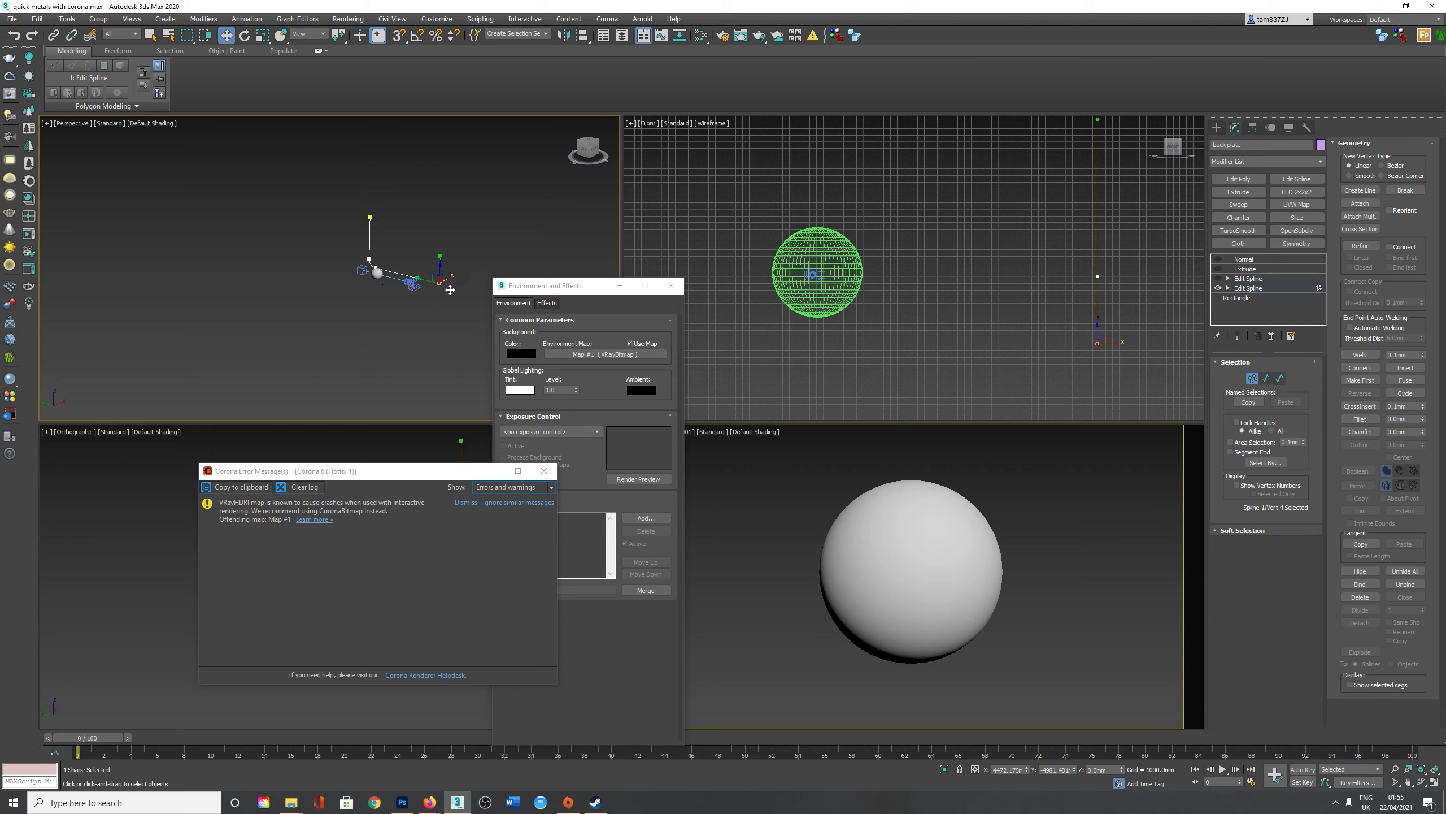
pyautogui.moveTo(431, 286); pyautogui.dragTo(420, 282)
# Remove the extra Edit Spline modifier and switch the original Edit Spline and Extrude modifiers back on
pyautogui.click(1246, 288)
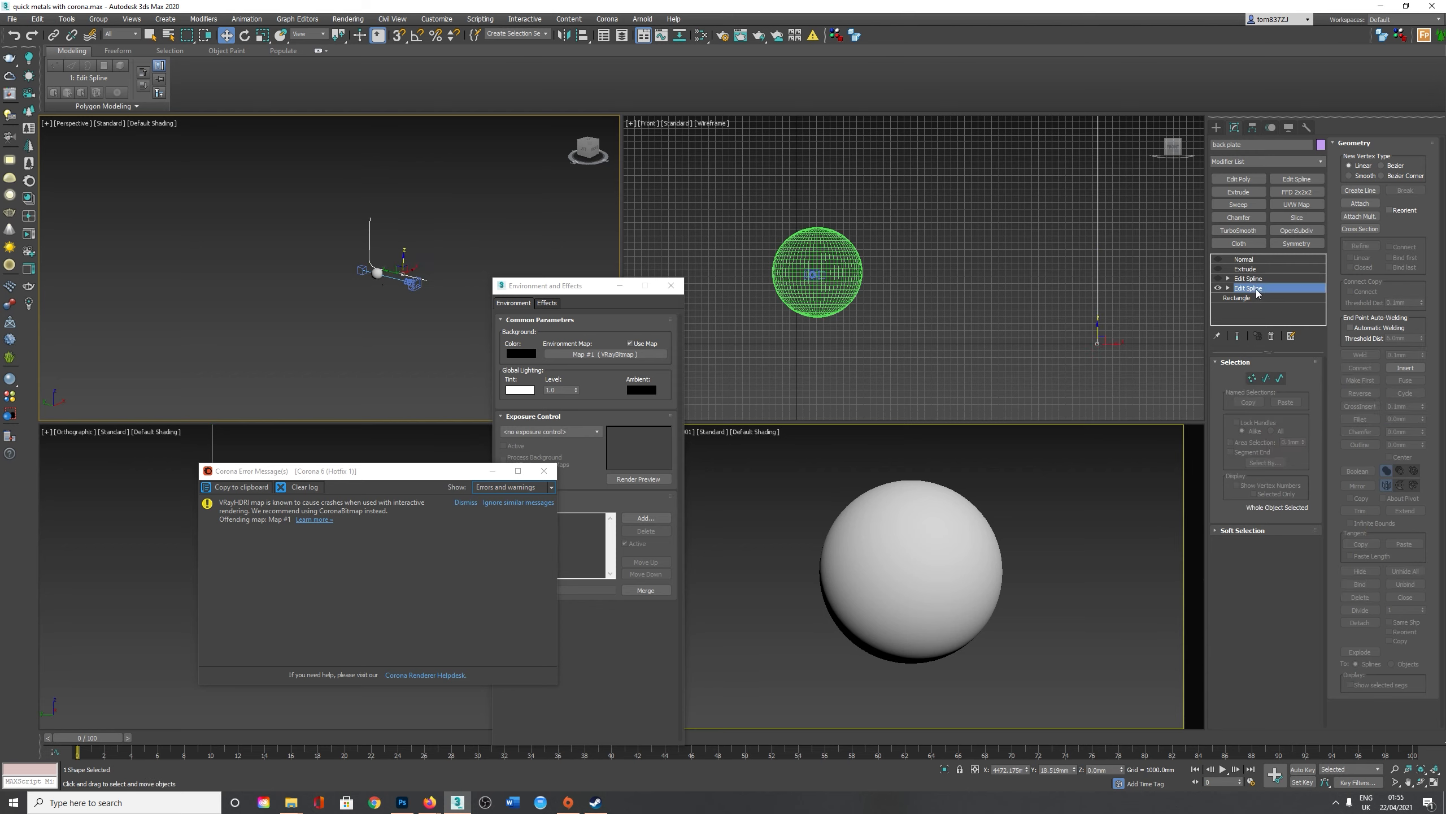
pyautogui.click(1272, 336)
pyautogui.click(1226, 283)
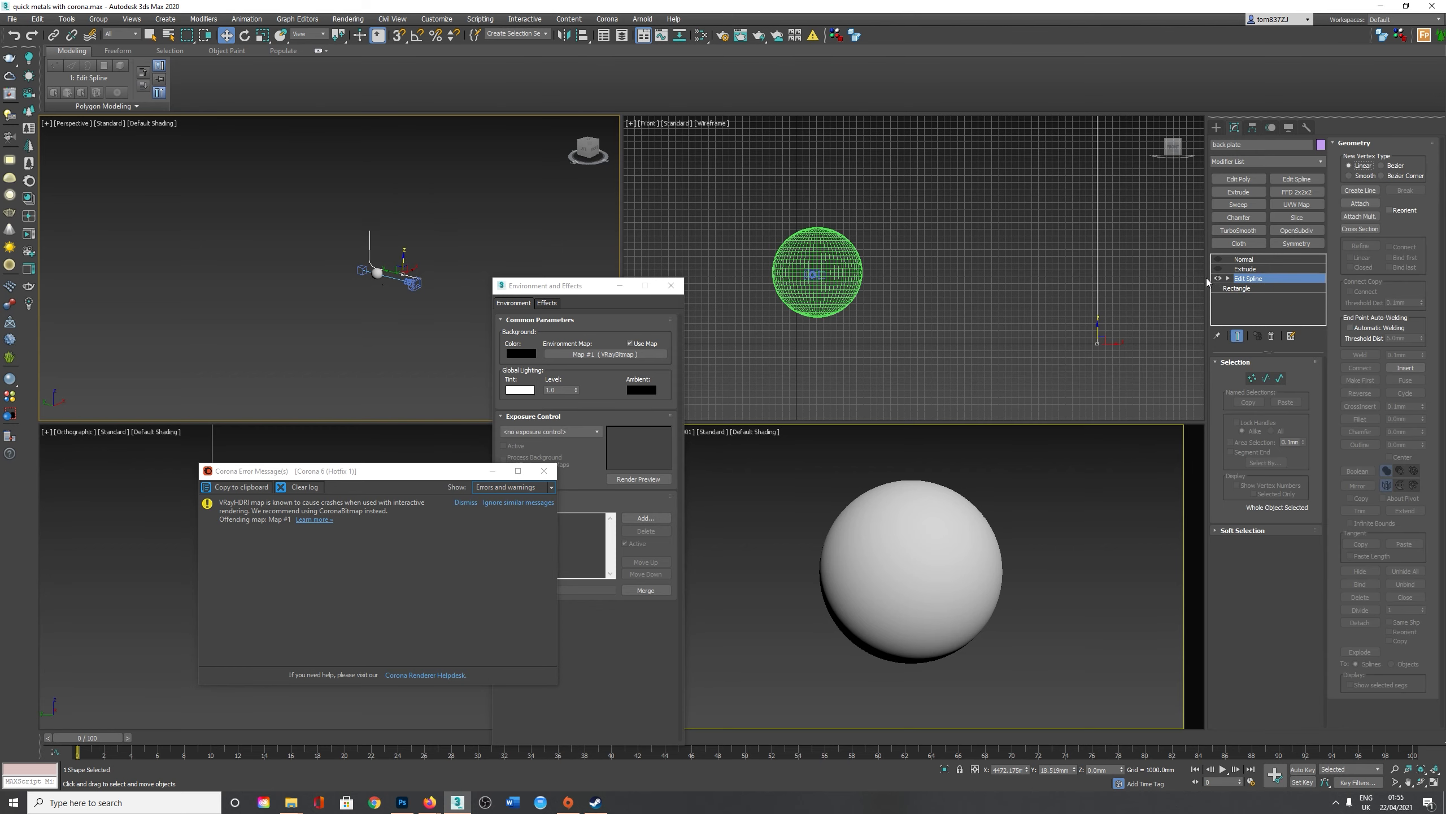
pyautogui.click(1245, 269)
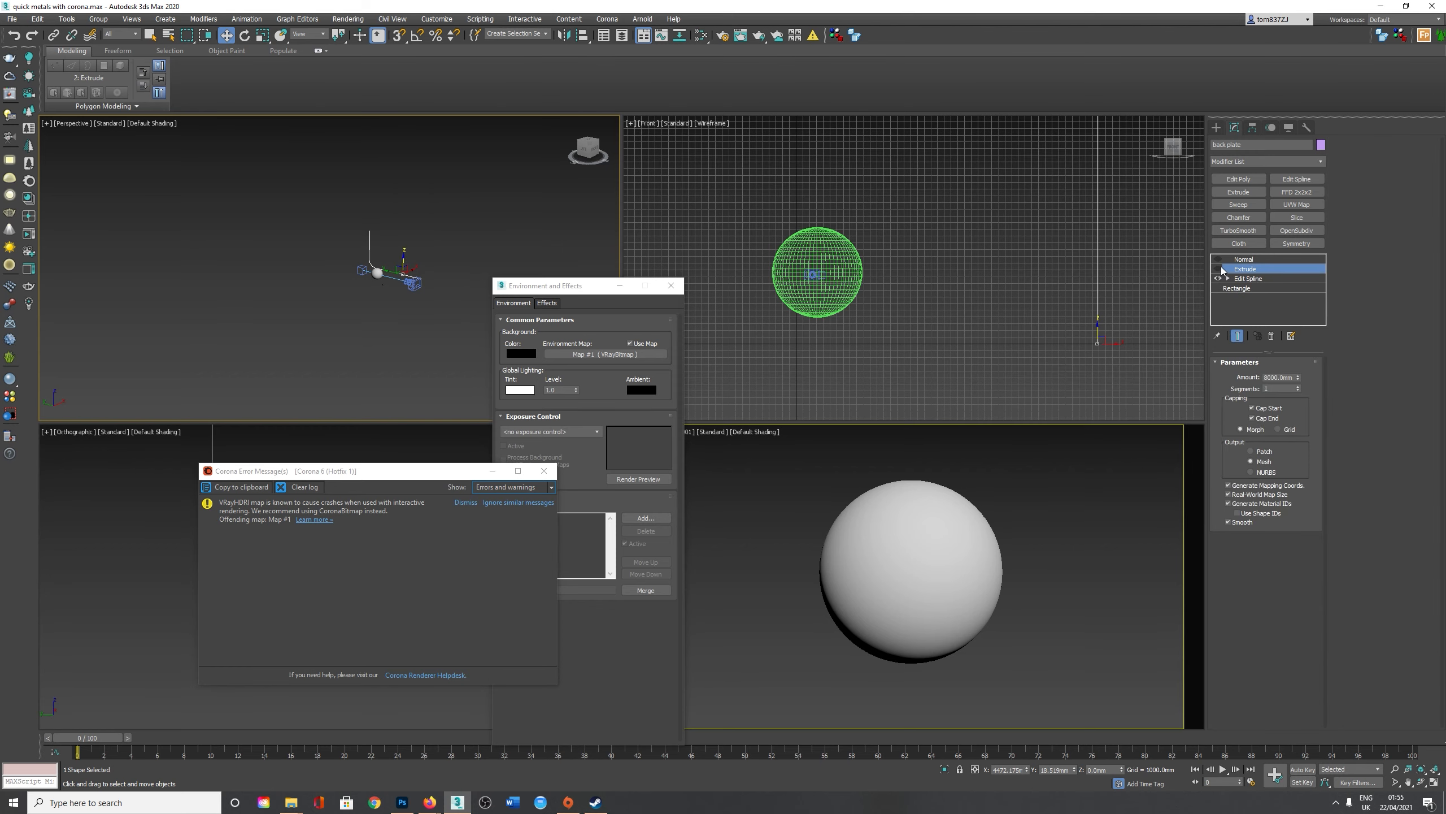
pyautogui.click(1218, 268)
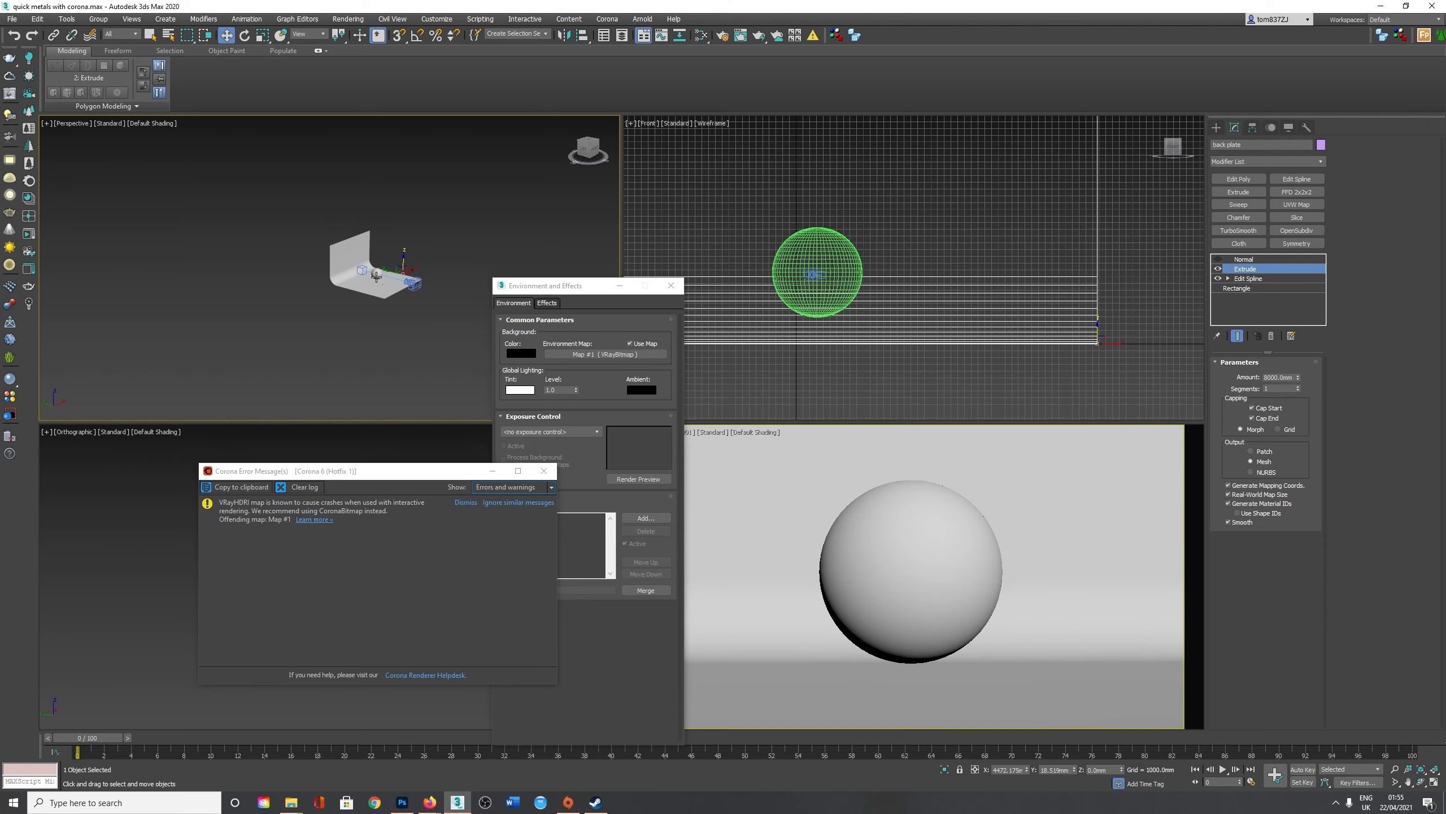
# Select the Corona camera in the perspective view to show its settings
pyautogui.scroll(8, 387, 274)
pyautogui.keyDown('alt'); pyautogui.moveTo(399, 308); pyautogui.dragTo(353, 319, button='middle'); pyautogui.keyUp('alt')
pyautogui.click(422, 332)
# Move the Environment and Effects window aside and open the VRayBitmap environment map's parameters in the Slate Material Editor
pyautogui.moveTo(556, 287); pyautogui.dragTo(588, 206)
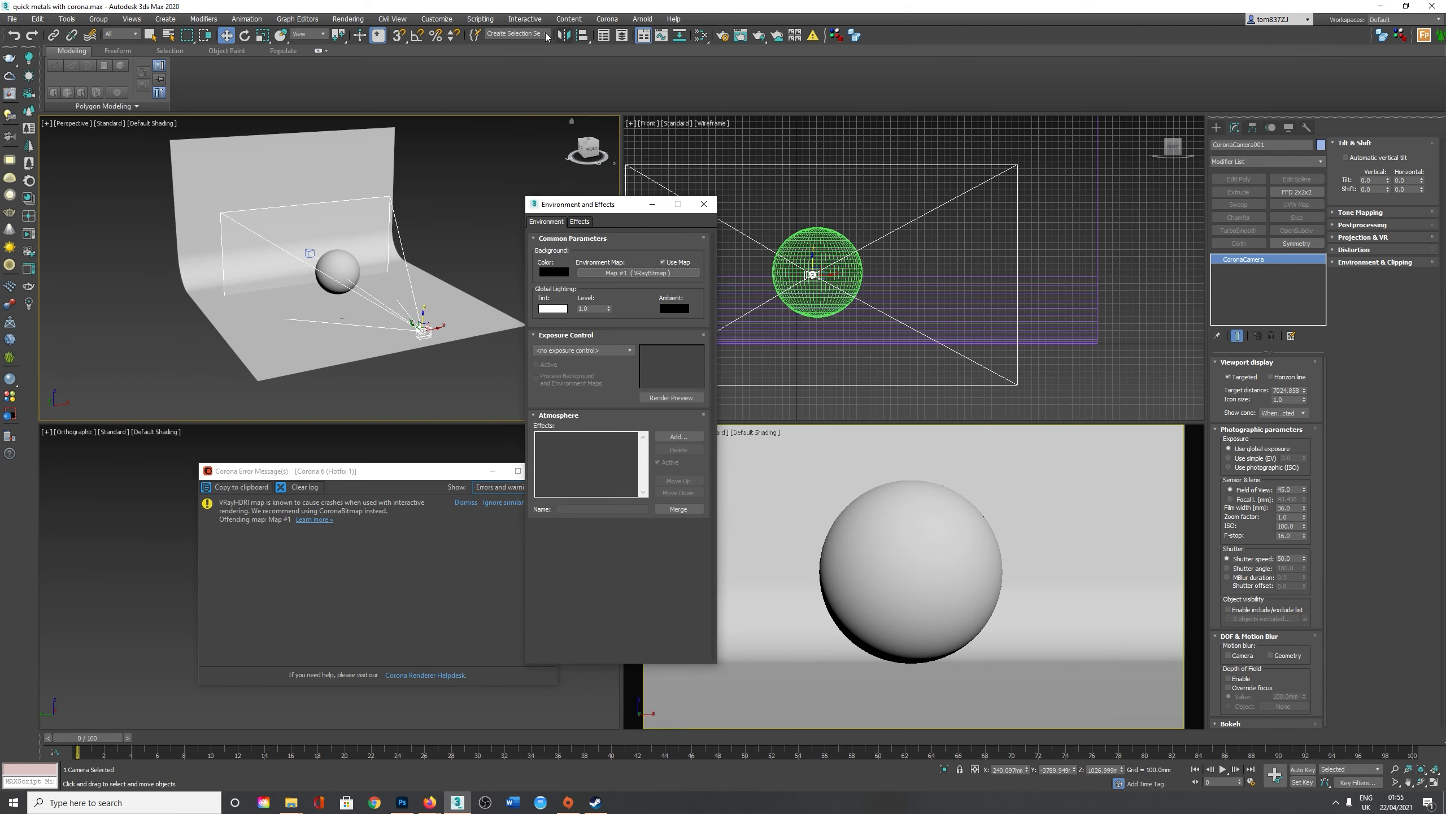
pyautogui.click(348, 18)
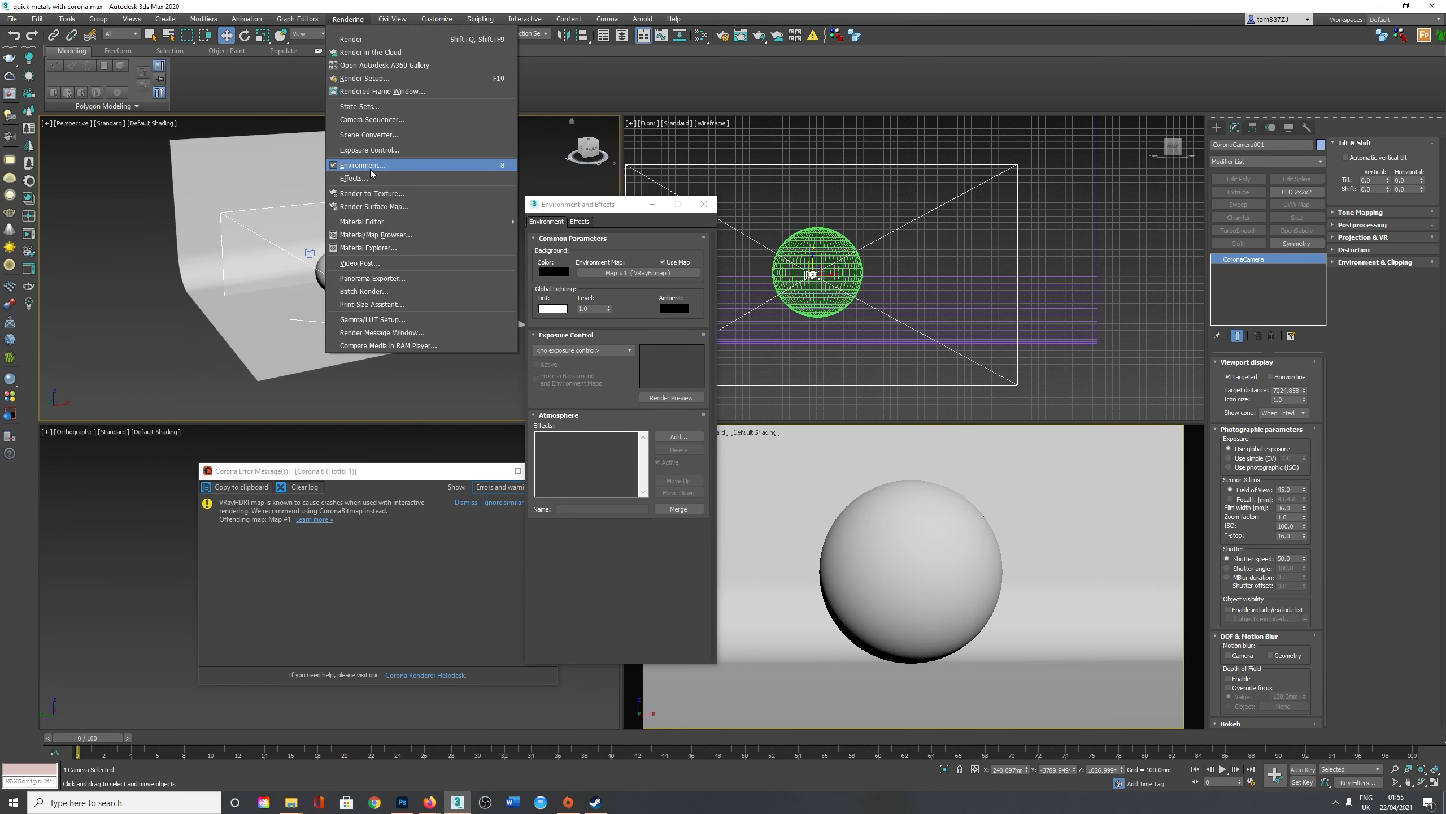
pyautogui.click(572, 210)
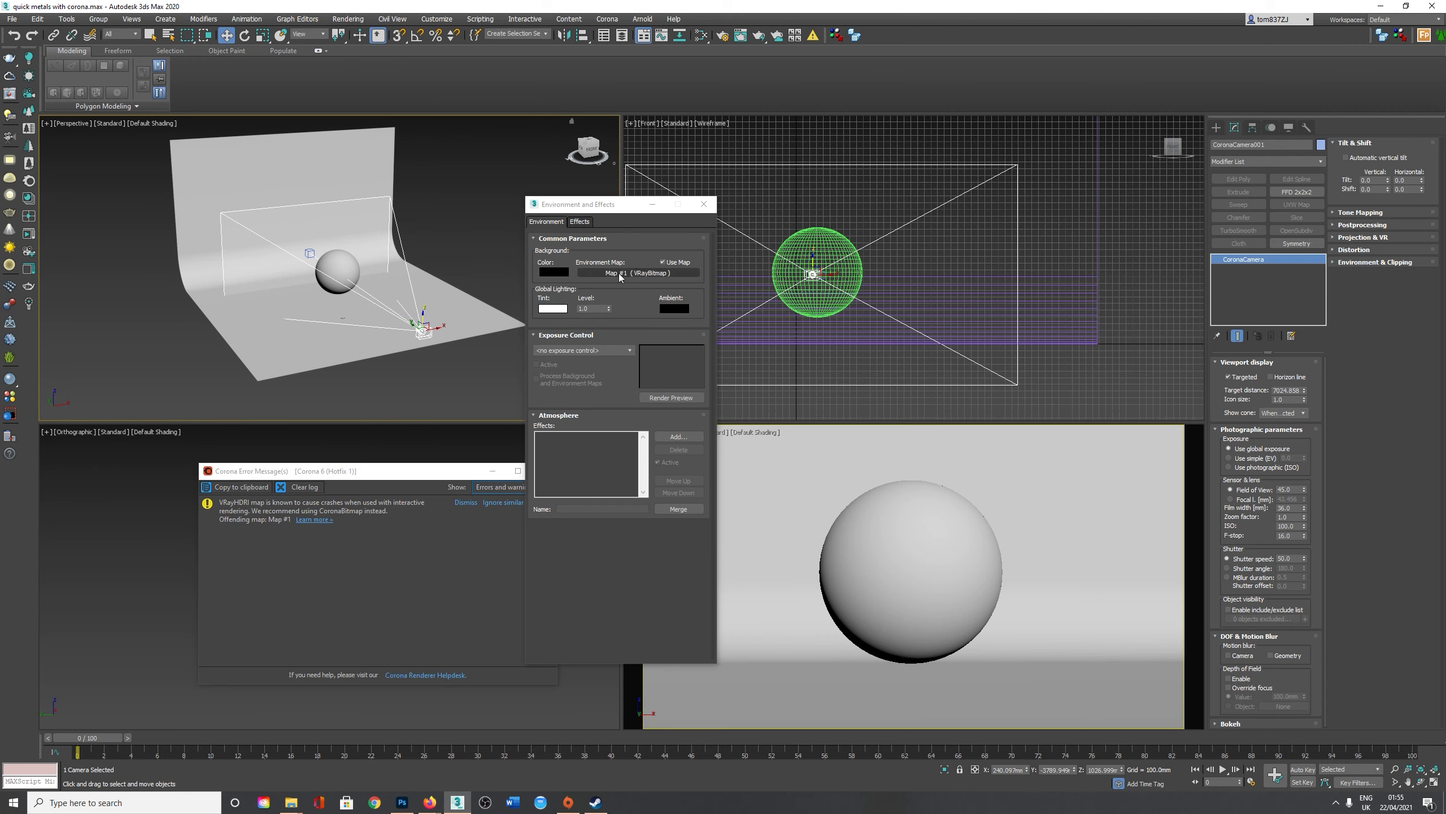
pyautogui.click(702, 36)
pyautogui.moveTo(518, 225); pyautogui.dragTo(579, 54)
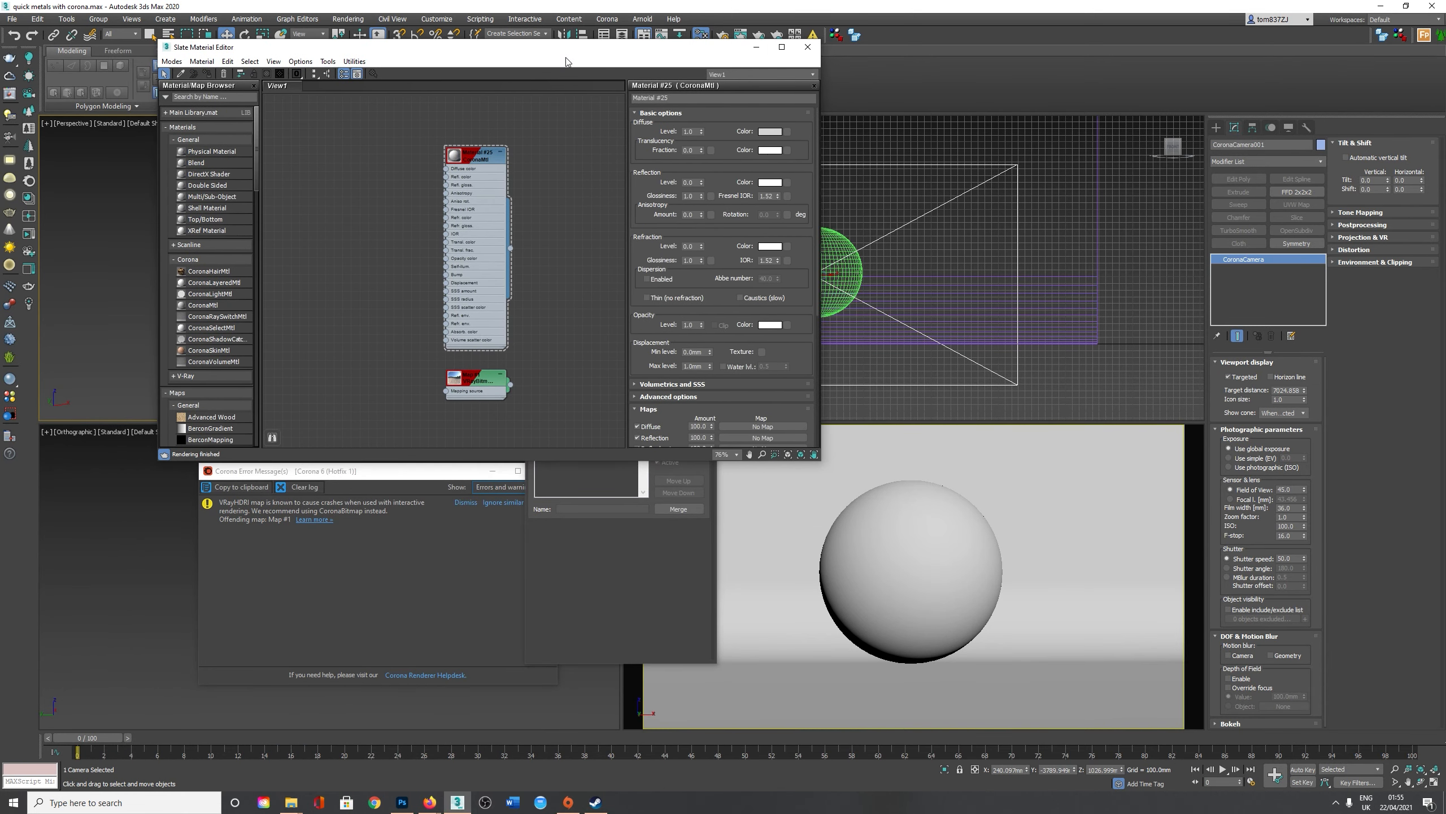
pyautogui.doubleClick(483, 390)
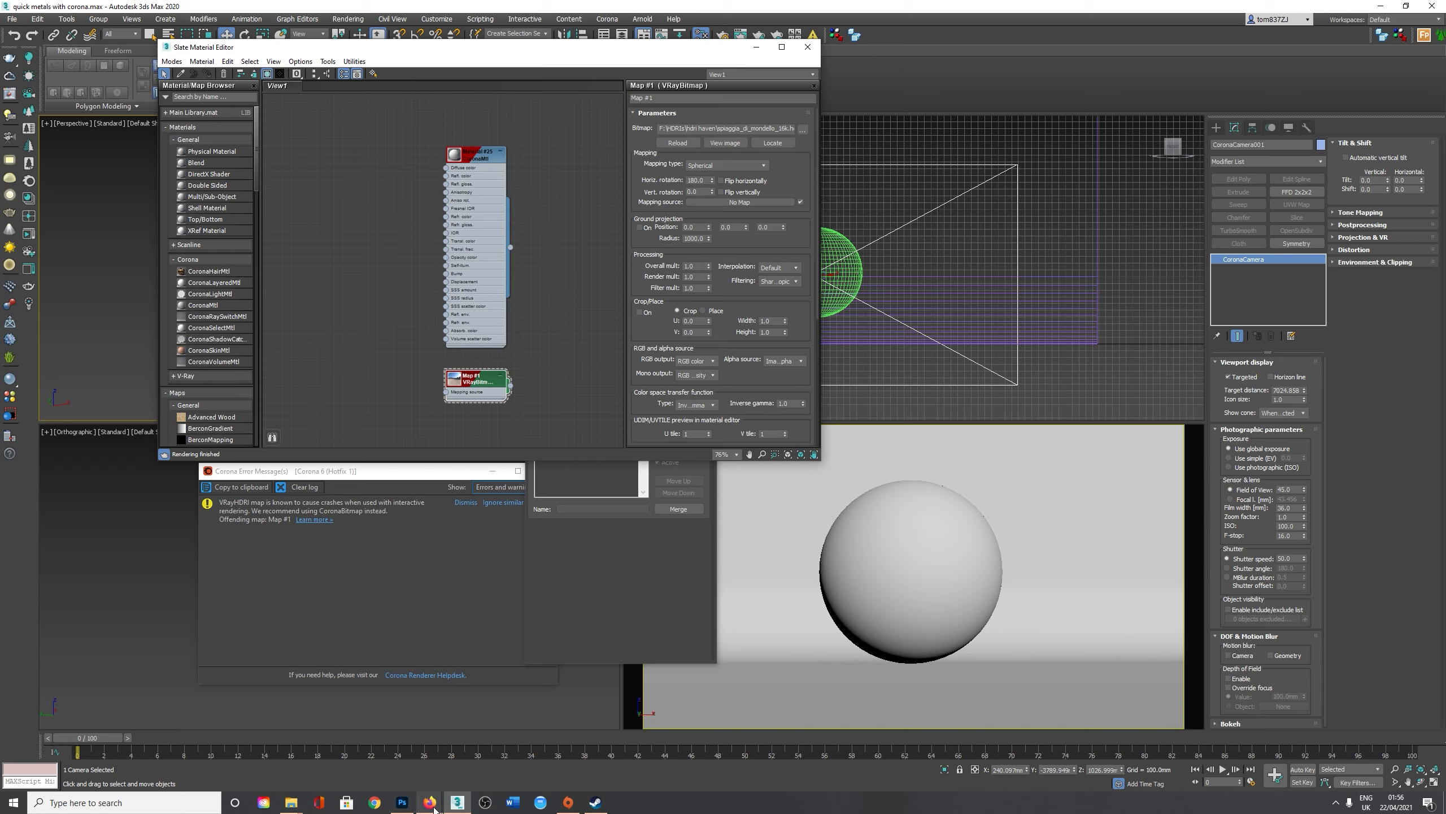
# Switch to Firefox, search for "hdri haven" and open the HDRI Haven website
pyautogui.moveTo(430, 801)
pyautogui.click(376, 774)
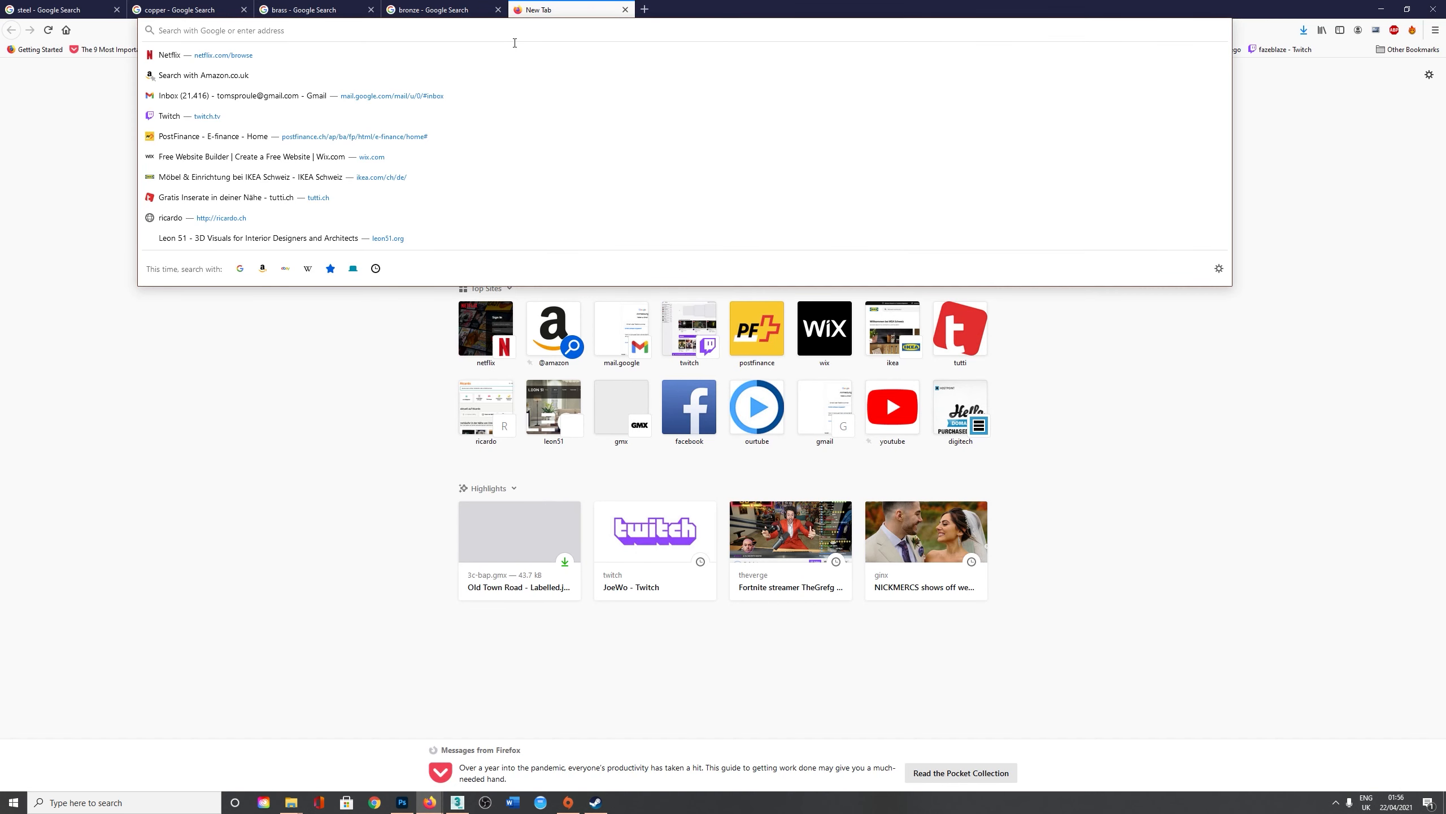
pyautogui.write('hdri haven')
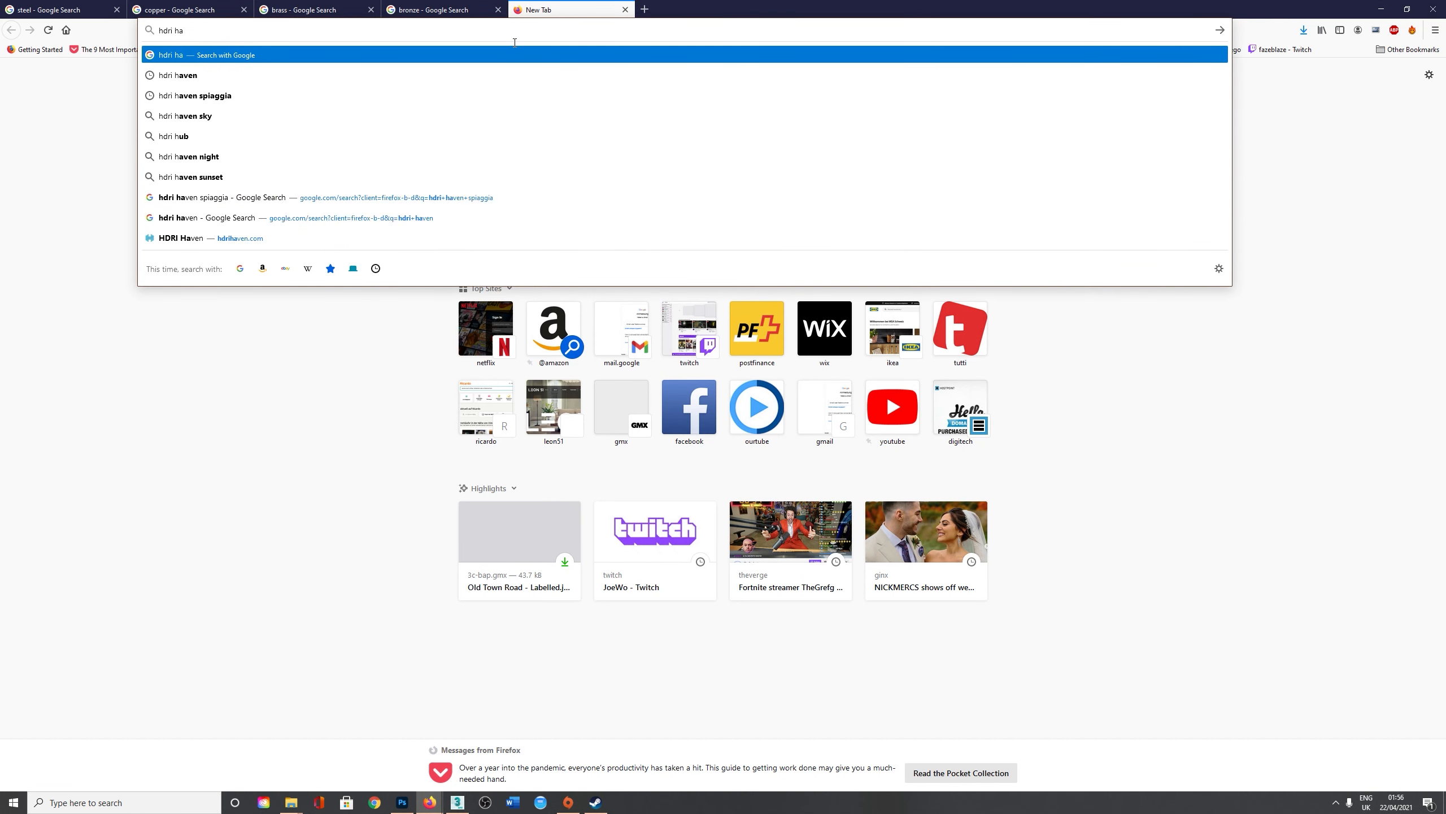
pyautogui.press('Return')
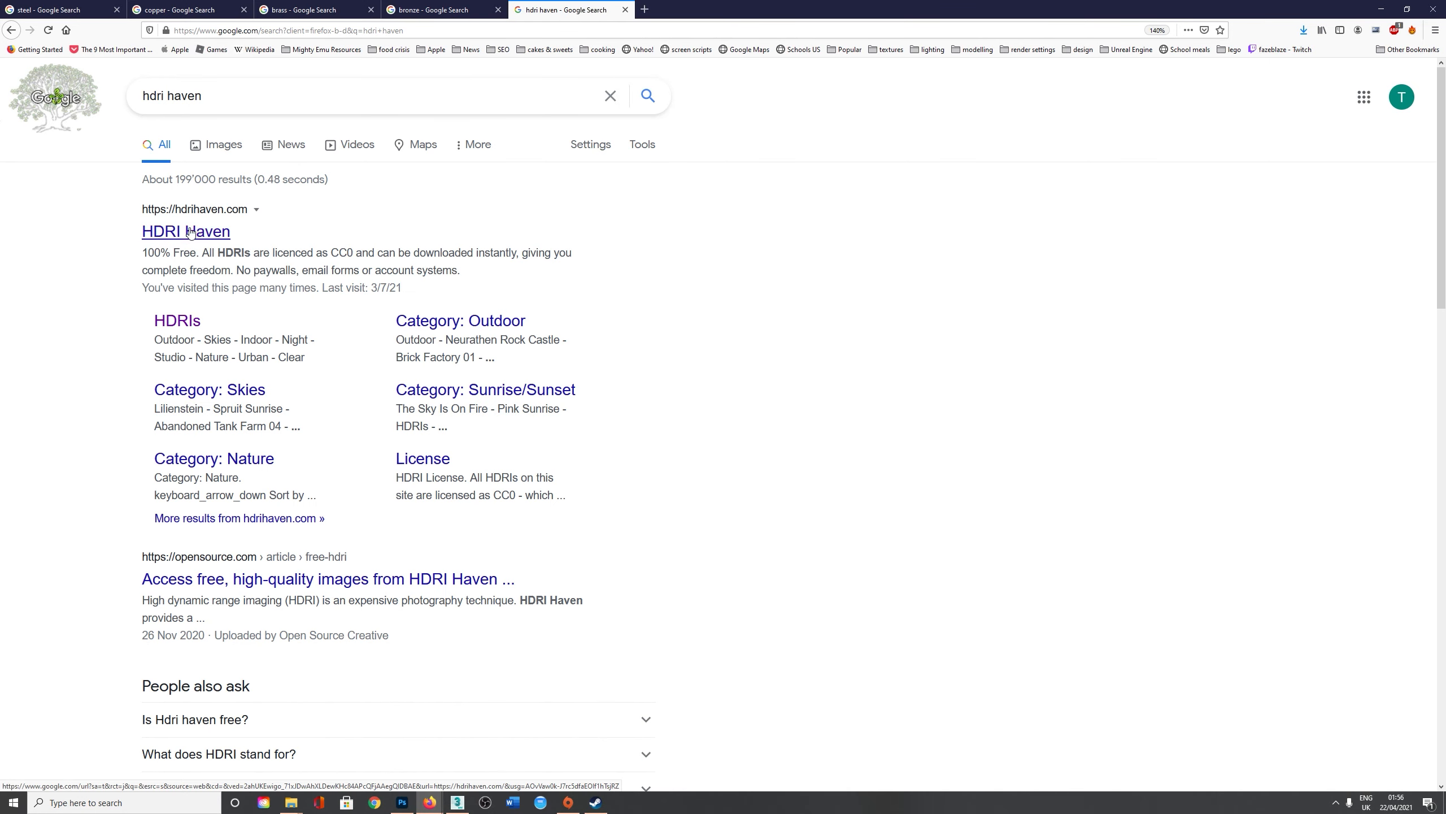
pyautogui.click(190, 233)
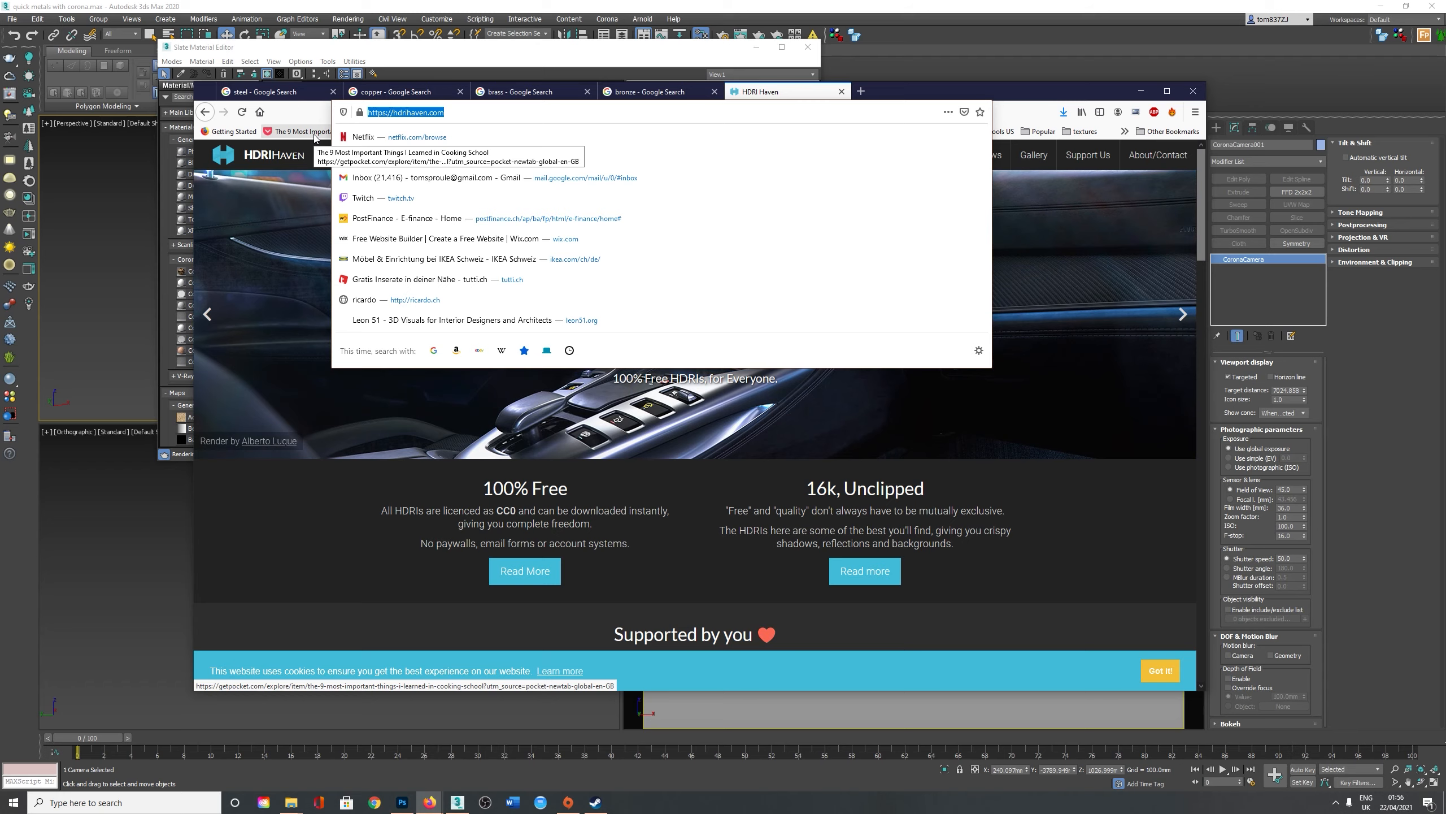
# Search for "hdri haven \spiaggia_di_mondello", view the Spiaggia di Mondello HDRI page and return to 3ds Max
pyautogui.write('hdri ')
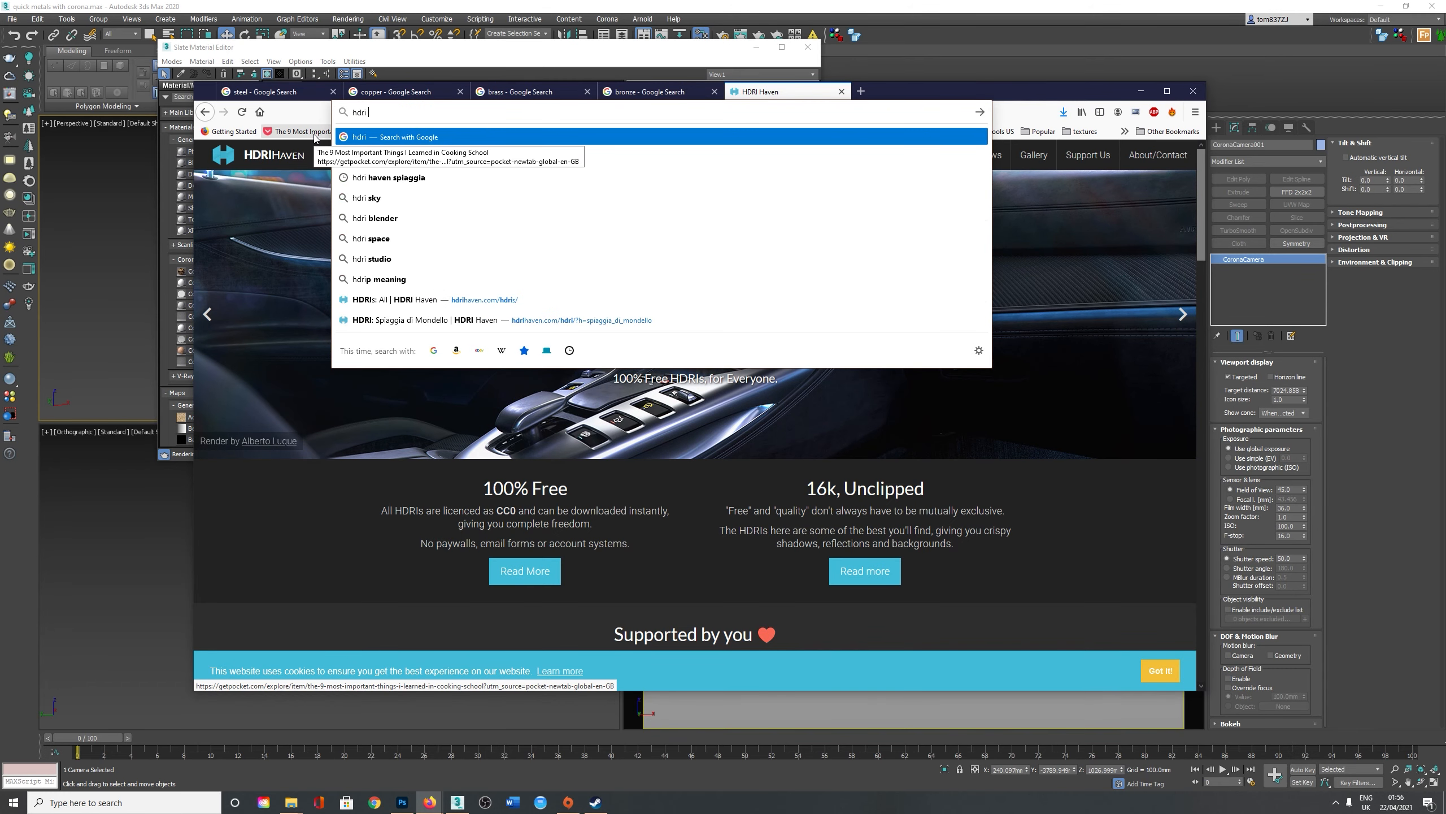
pyautogui.write('haven')
pyautogui.click(439, 319)
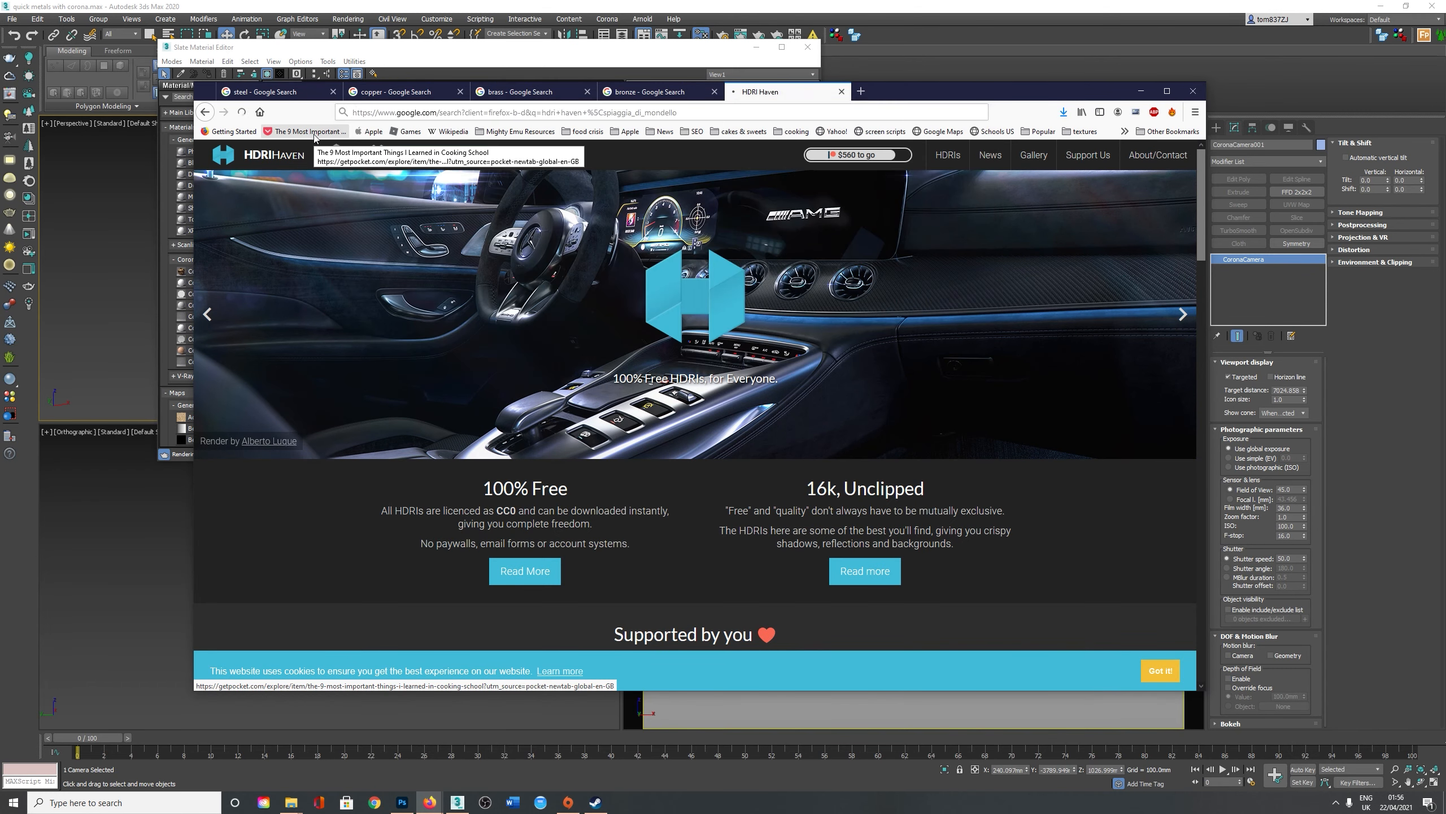
pyautogui.click(439, 314)
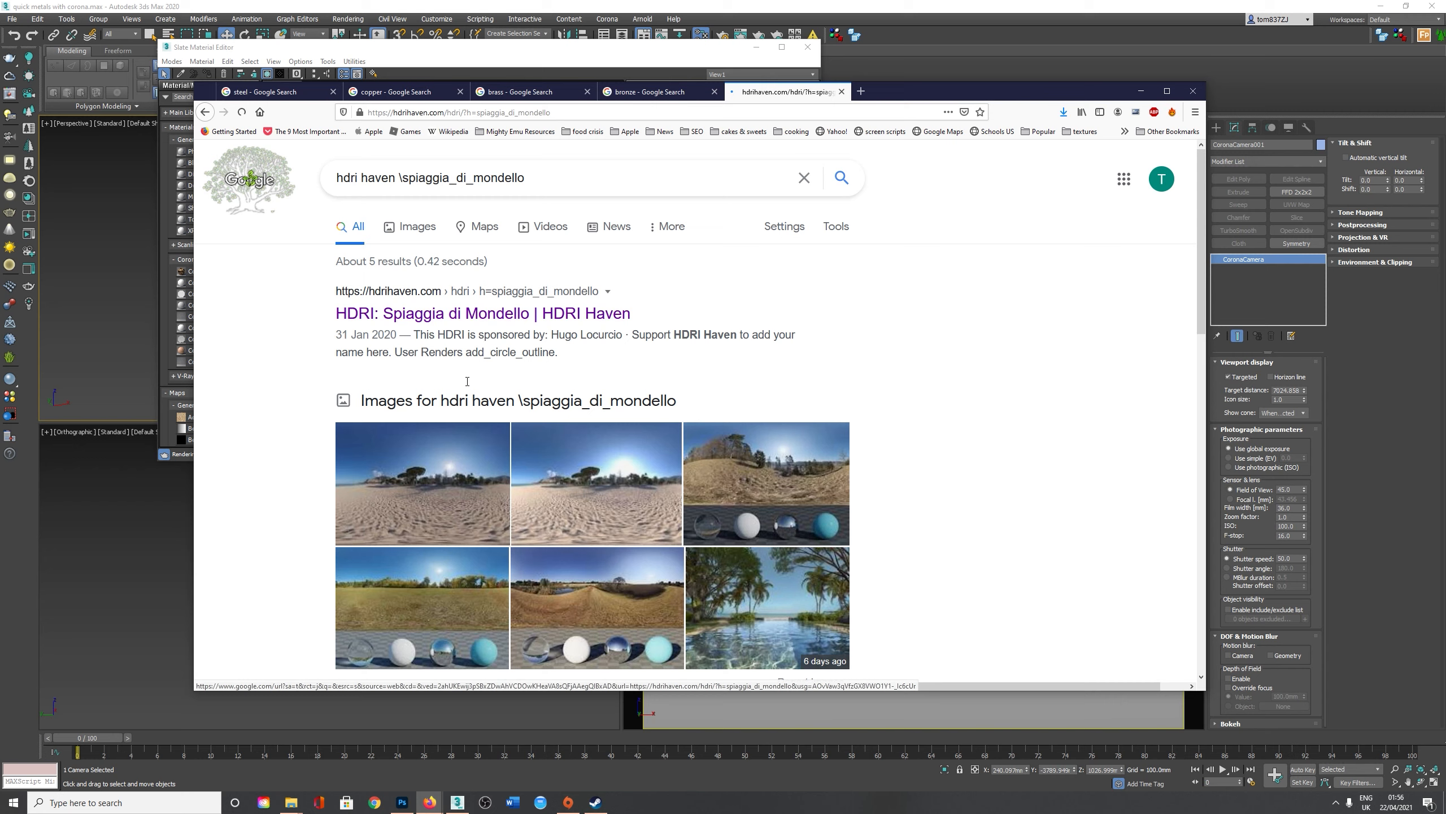
pyautogui.scroll(-5, 755, 389)
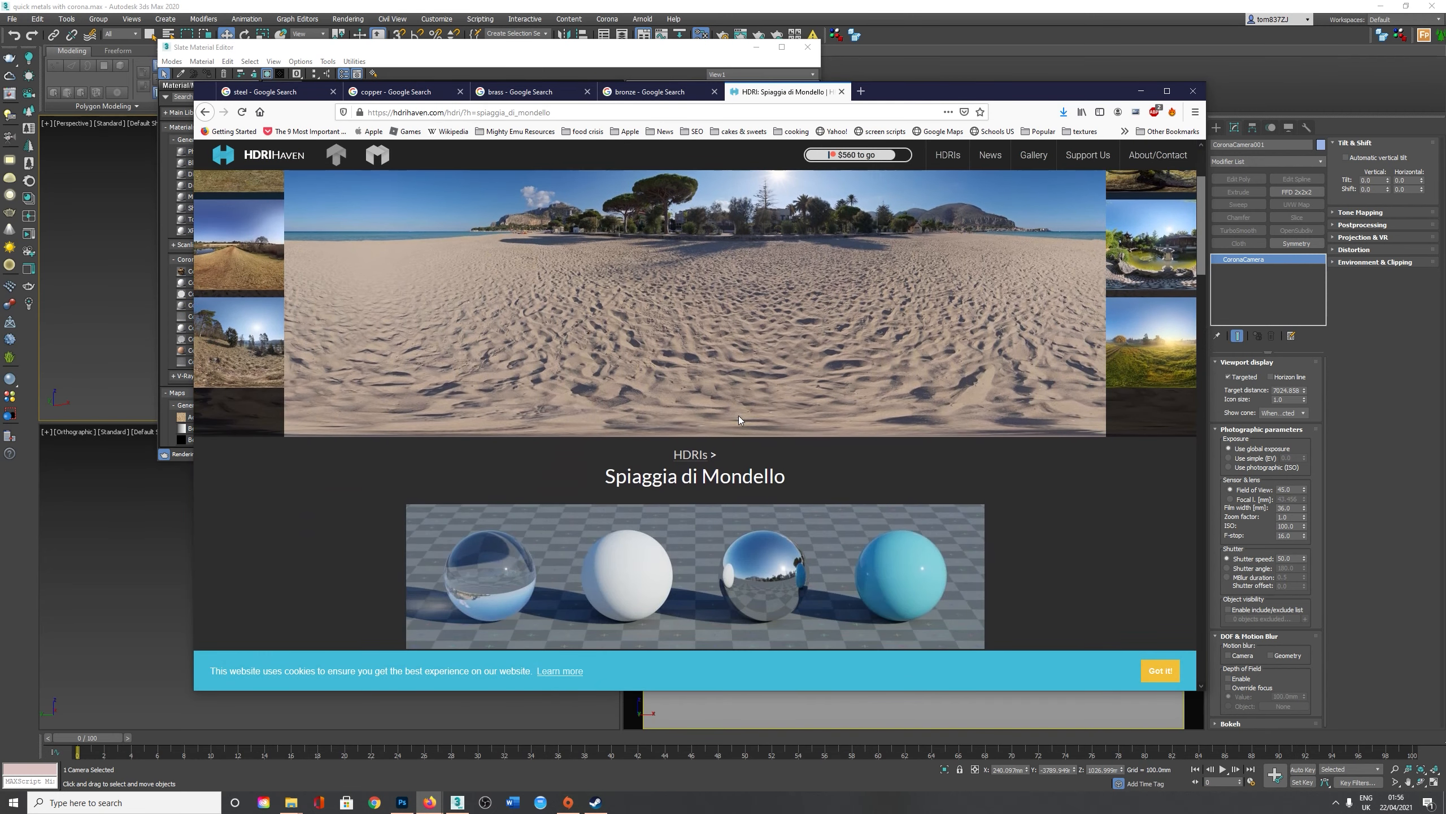
pyautogui.scroll(5, 723, 308)
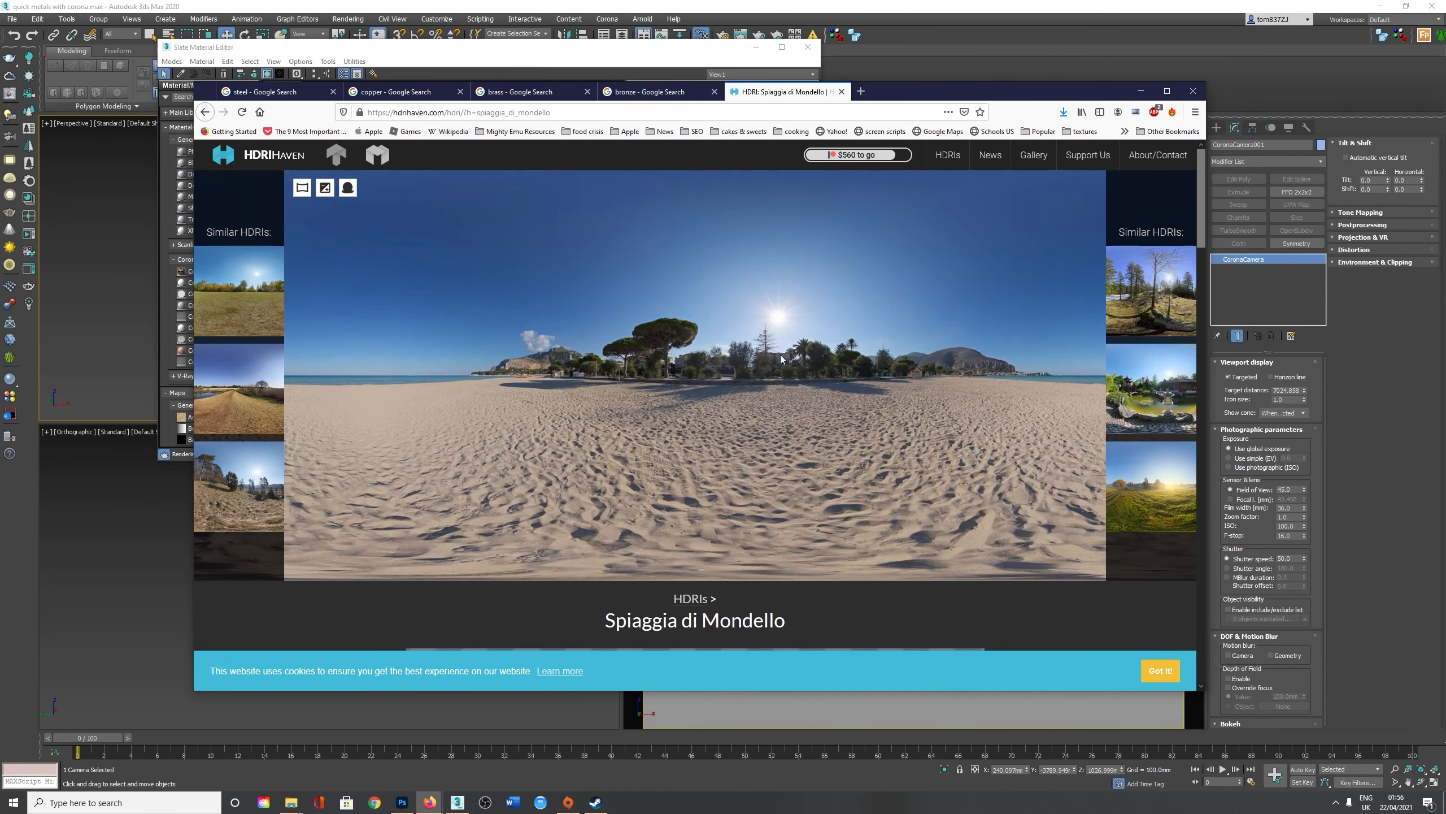
pyautogui.click(1141, 90)
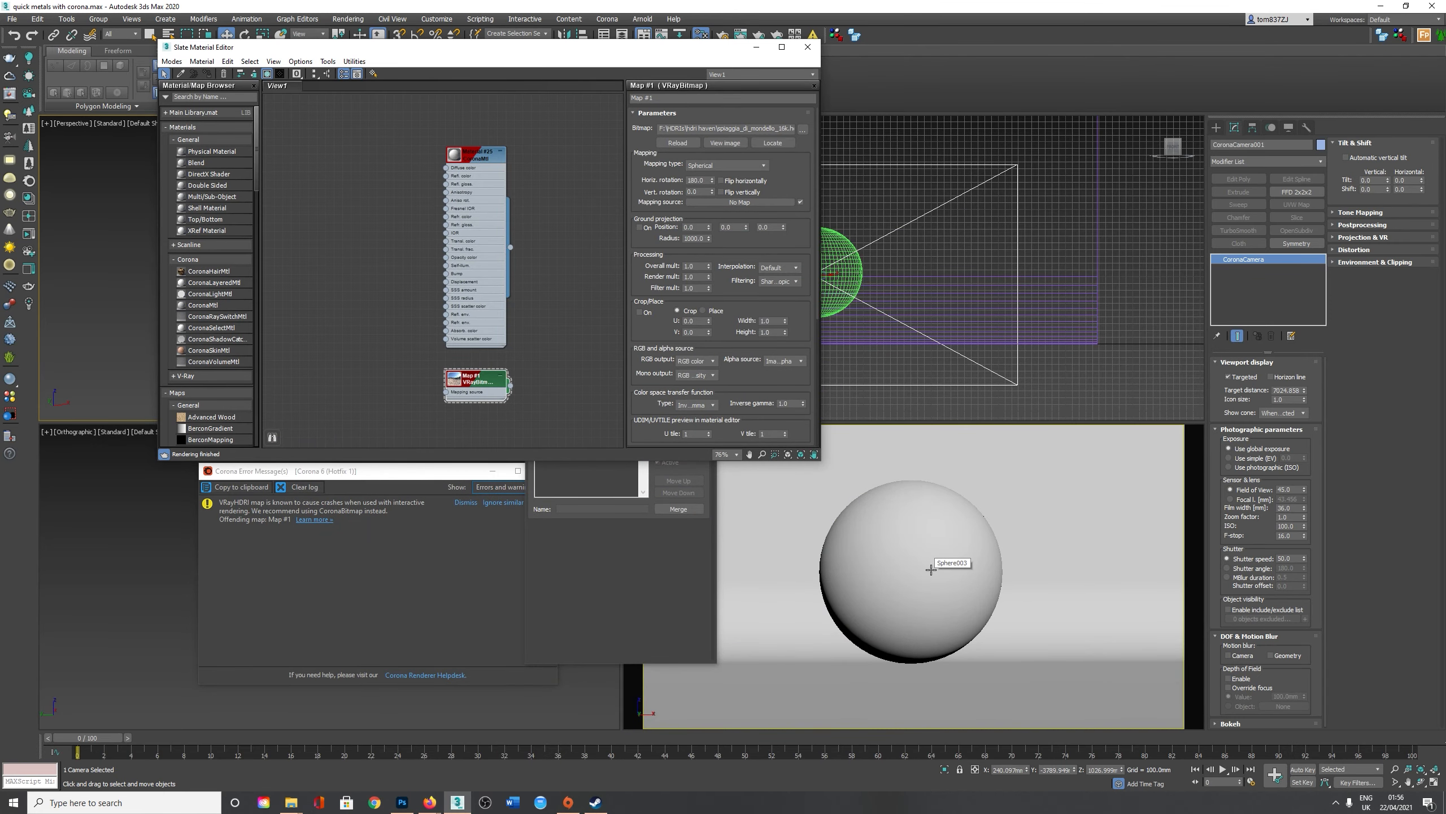
# Select the sphere, add a new CoronaMtl node below the environment map node and open its parameters
pyautogui.click(894, 552)
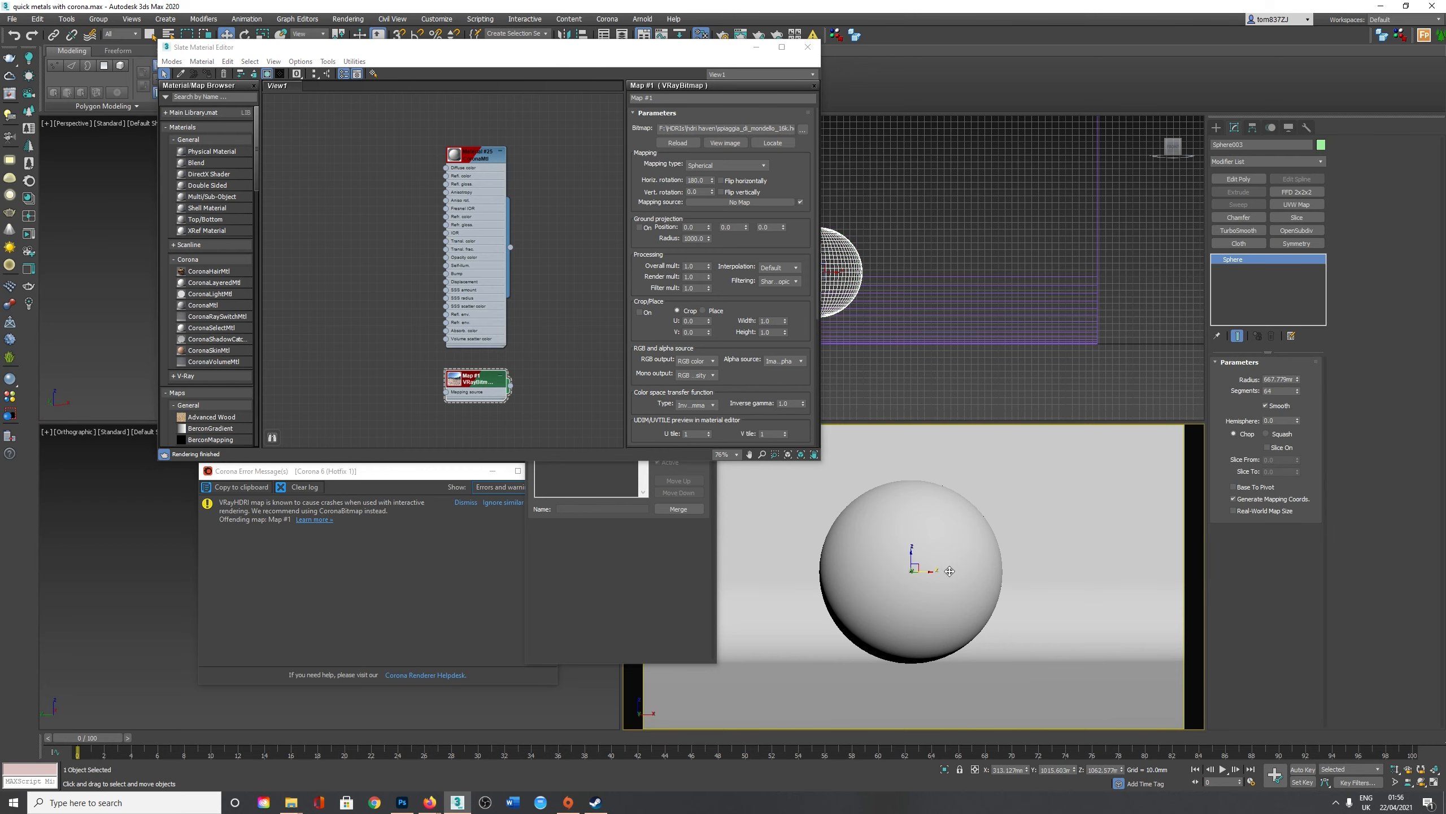
pyautogui.doubleClick(460, 201)
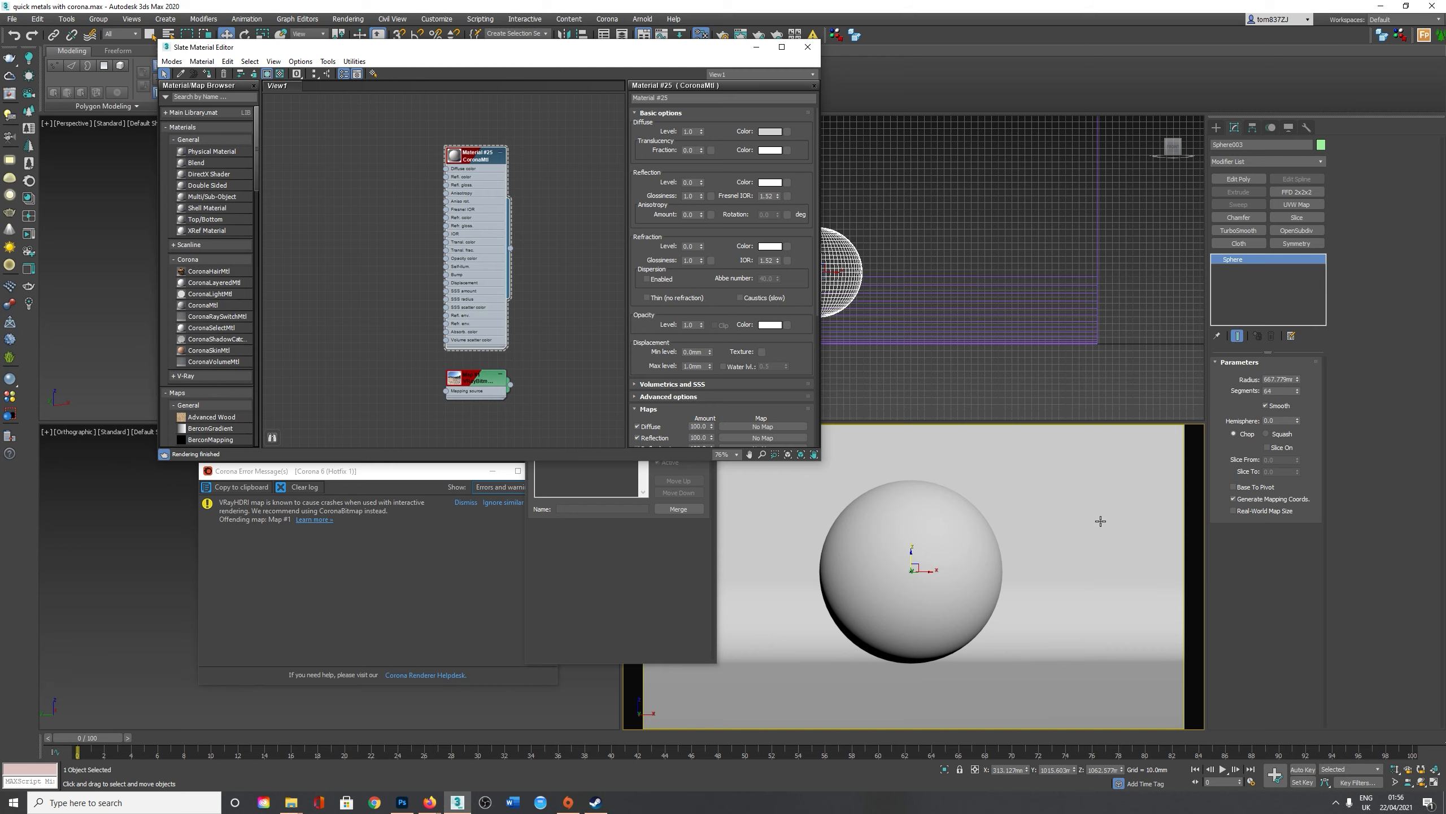
pyautogui.moveTo(503, 343); pyautogui.dragTo(498, 91, button='middle')
pyautogui.moveTo(202, 305); pyautogui.dragTo(493, 263)
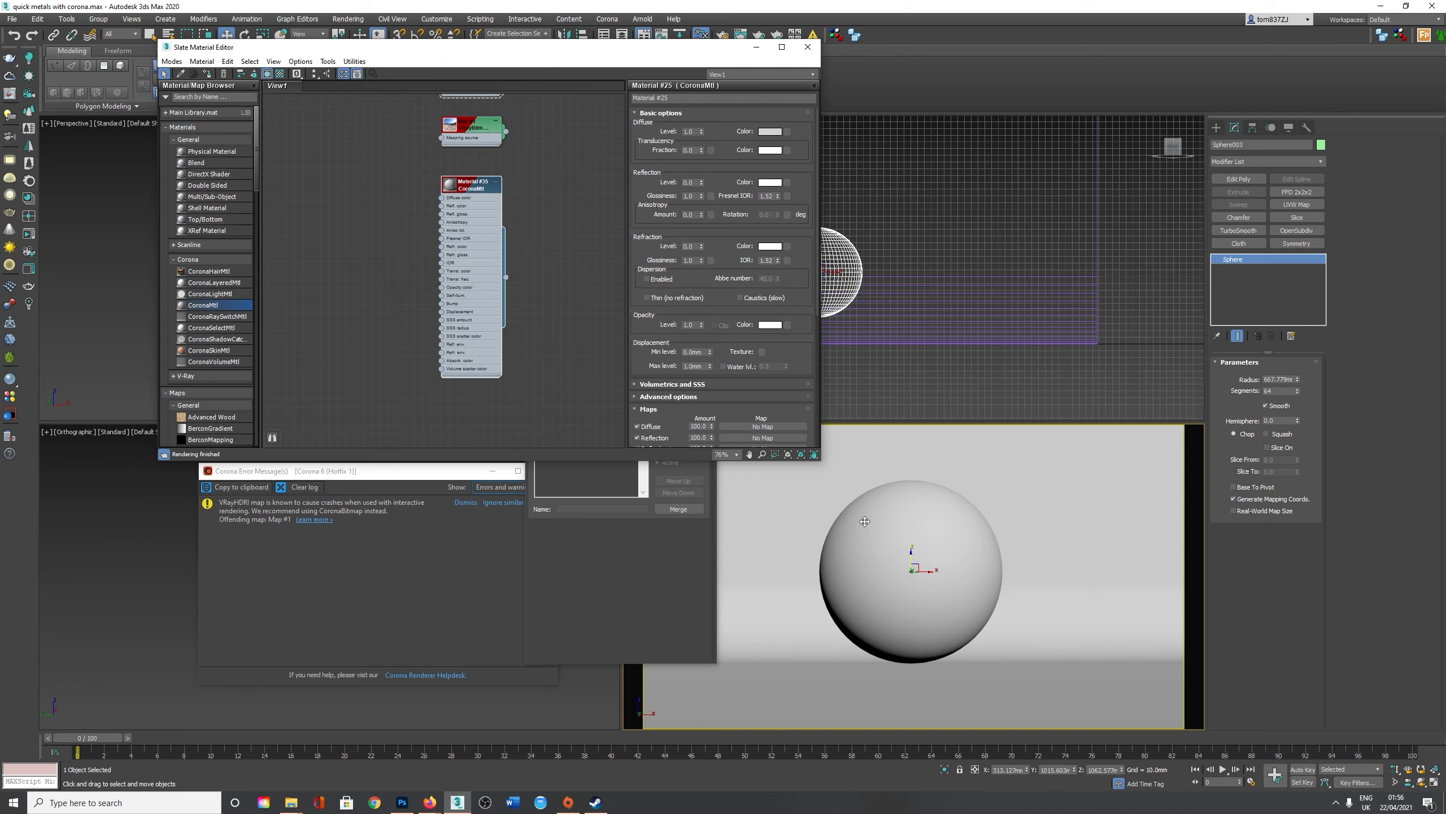
pyautogui.doubleClick(479, 269)
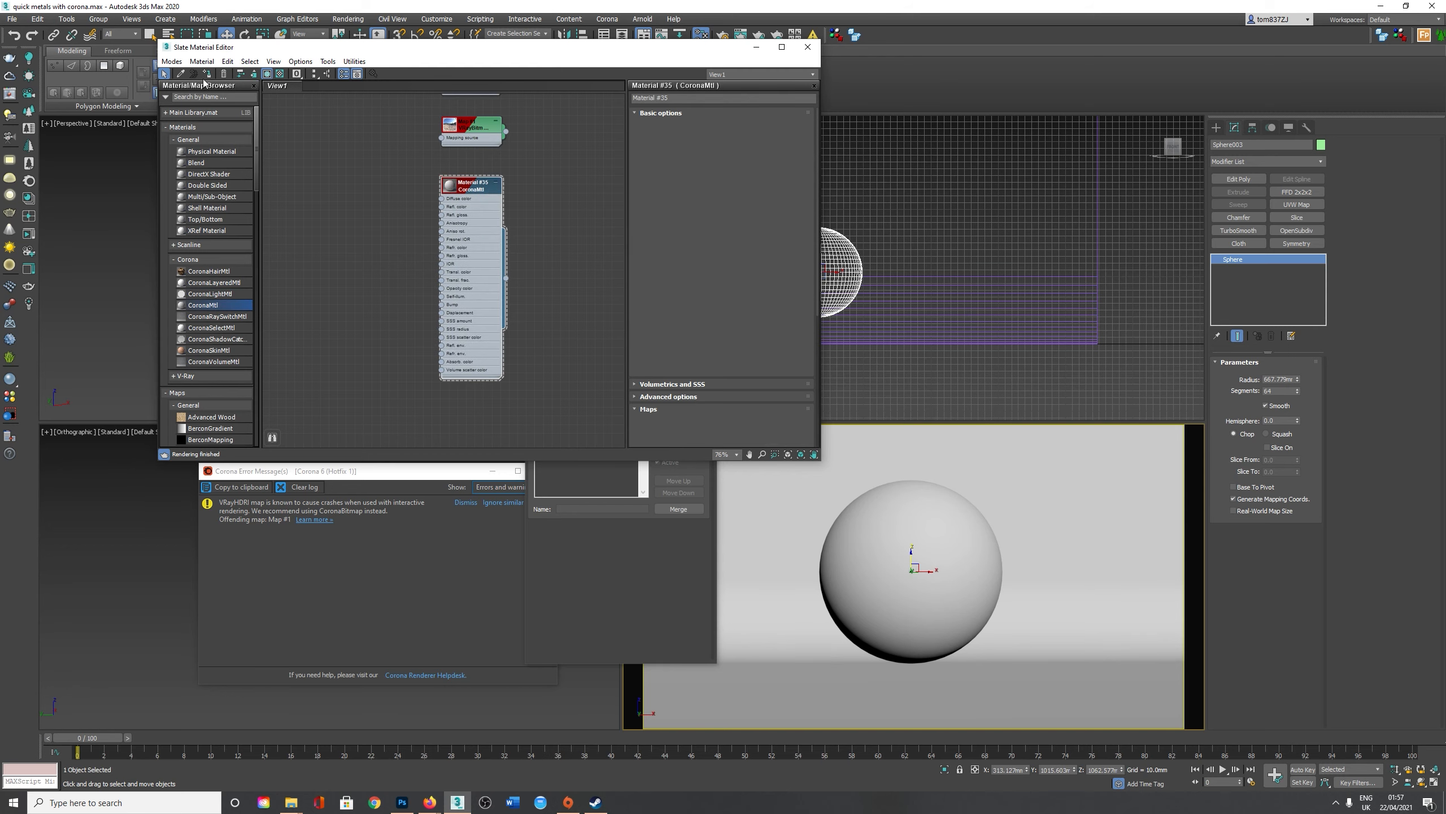
# Move the material editor clear of the perspective view and raise the new CoronaMtl's reflection level to 1.0
pyautogui.moveTo(431, 53); pyautogui.dragTo(978, 56)
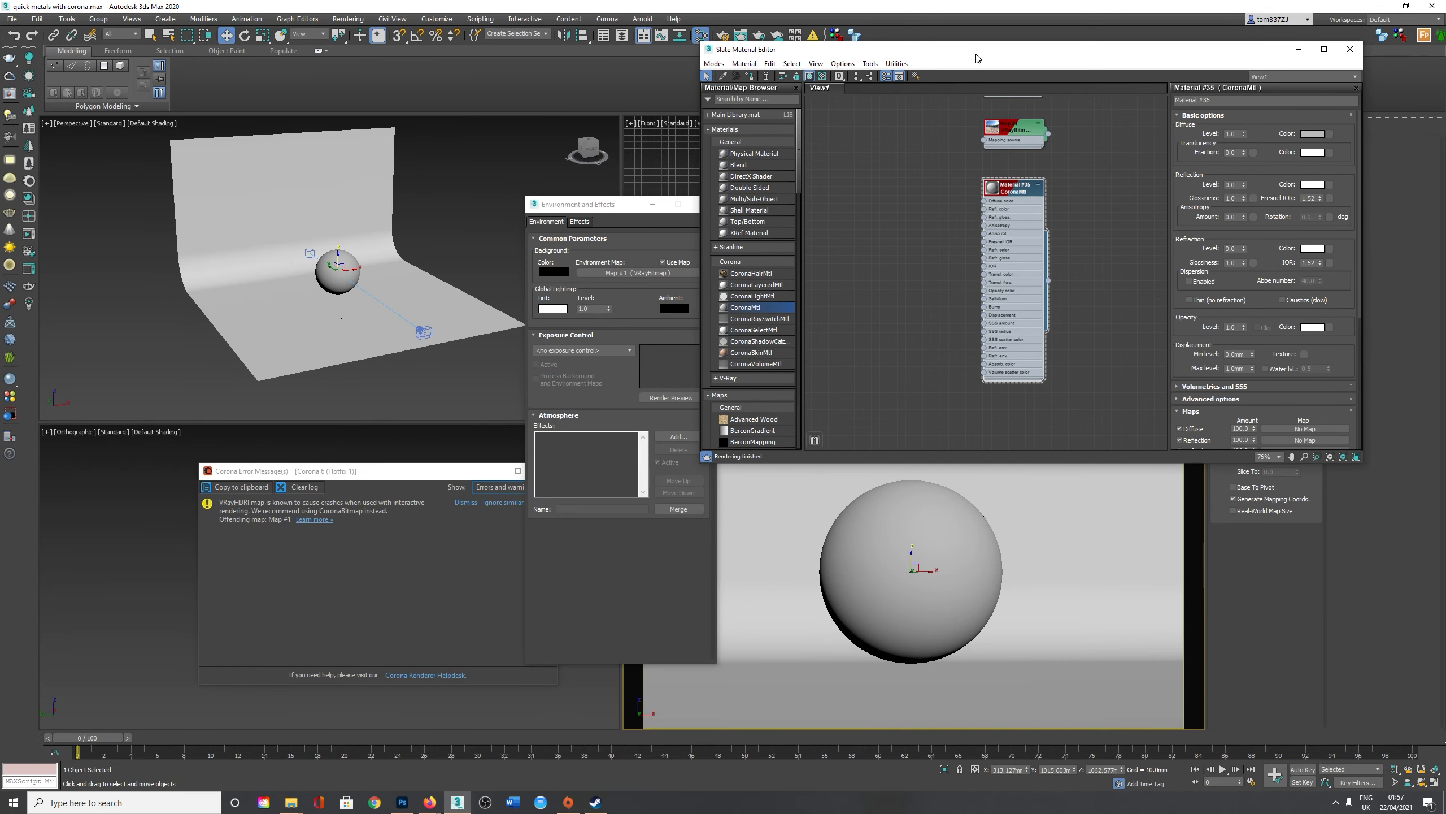
pyautogui.moveTo(970, 191); pyautogui.dragTo(940, 344, button='middle')
pyautogui.doubleClick(939, 344)
pyautogui.click(1312, 135)
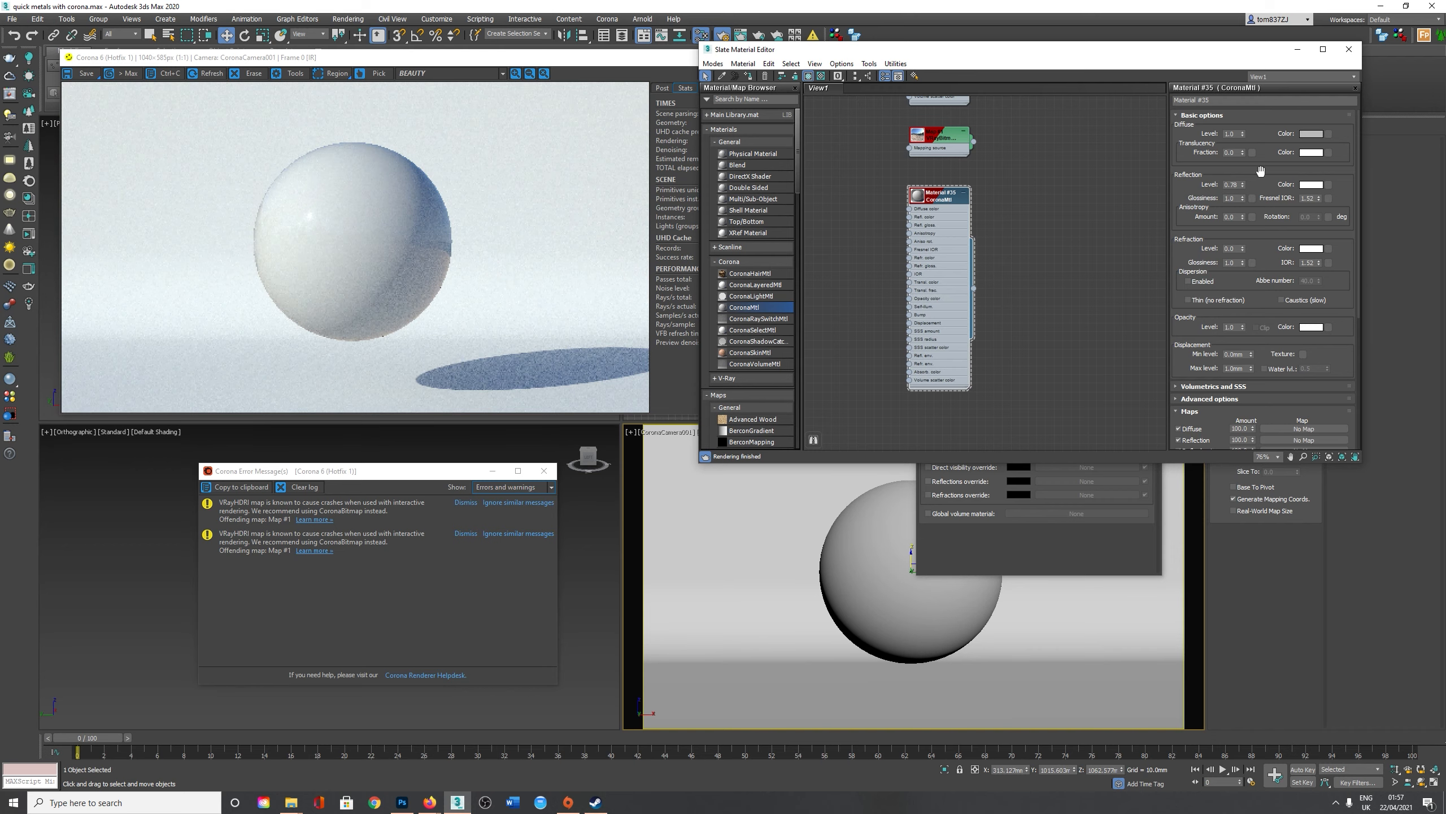
pyautogui.moveTo(1243, 185); pyautogui.dragTo(1243, 152)
# Check the rendering visibility options in the backdrop's object properties
pyautogui.rightClick(748, 526)
pyautogui.click(779, 616)
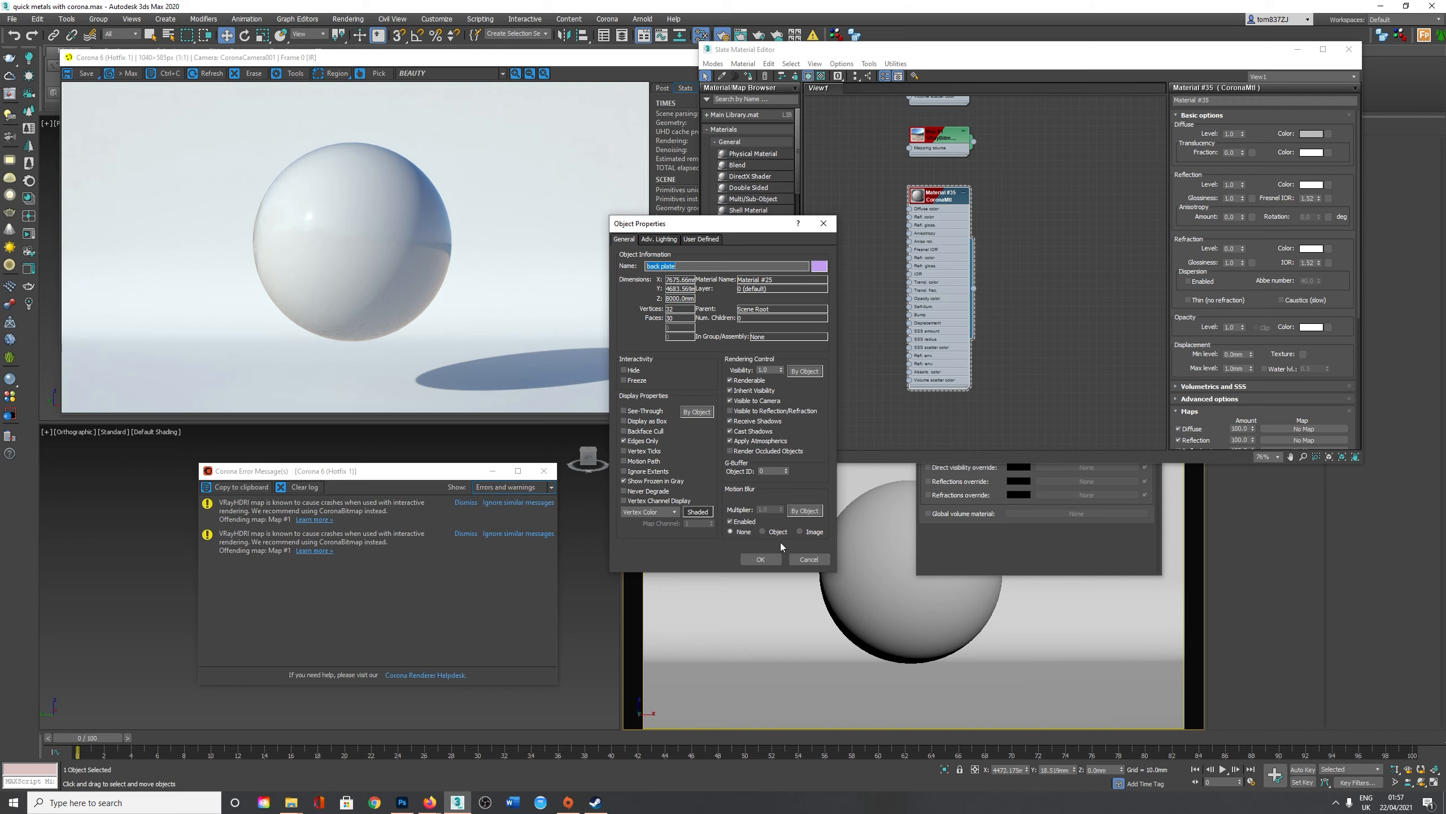
pyautogui.click(761, 559)
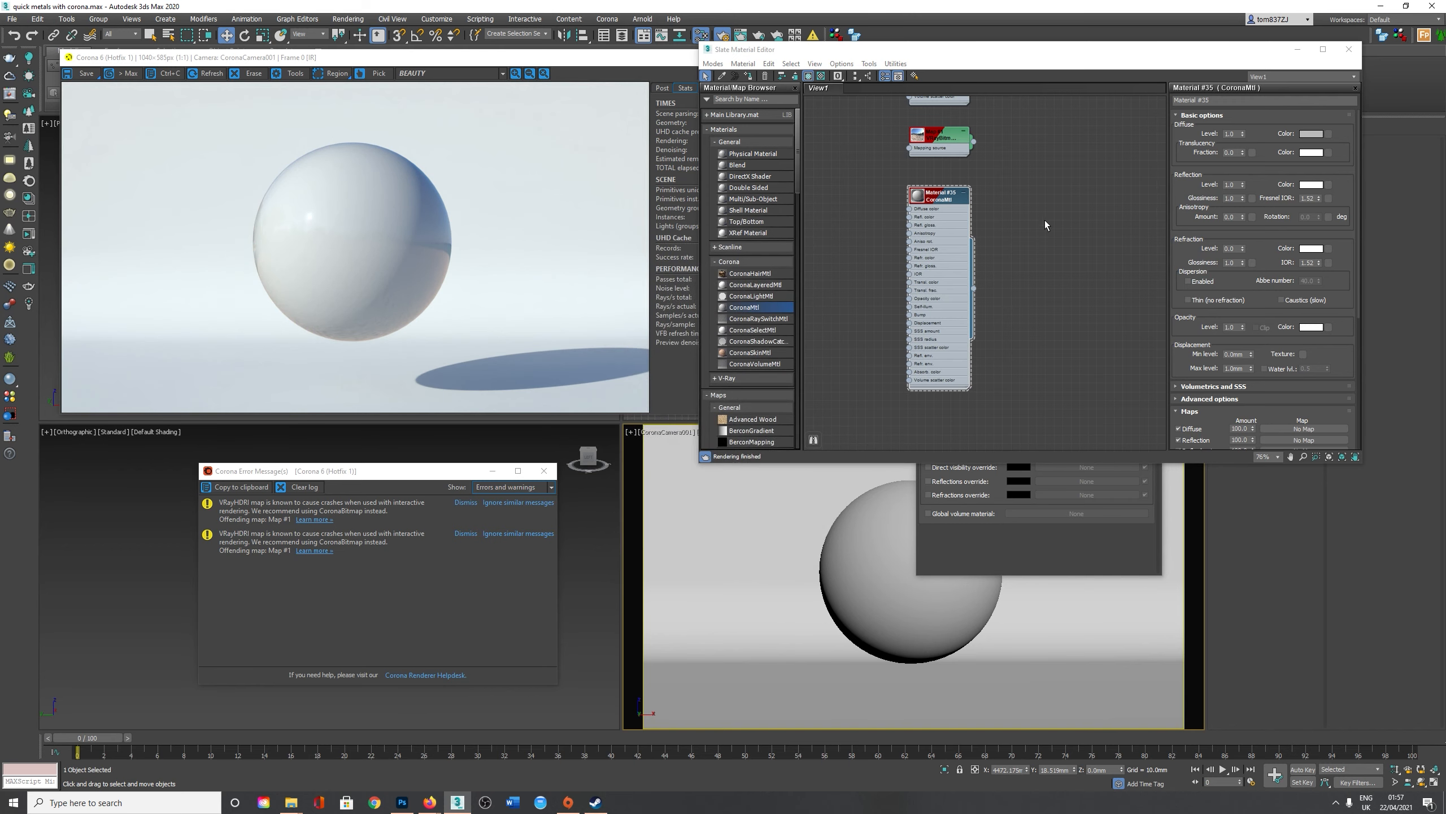
# Set the new CoronaMtl's Fresnel IOR to 999
pyautogui.click(1317, 204)
pyautogui.write('999')
pyautogui.press('Return')
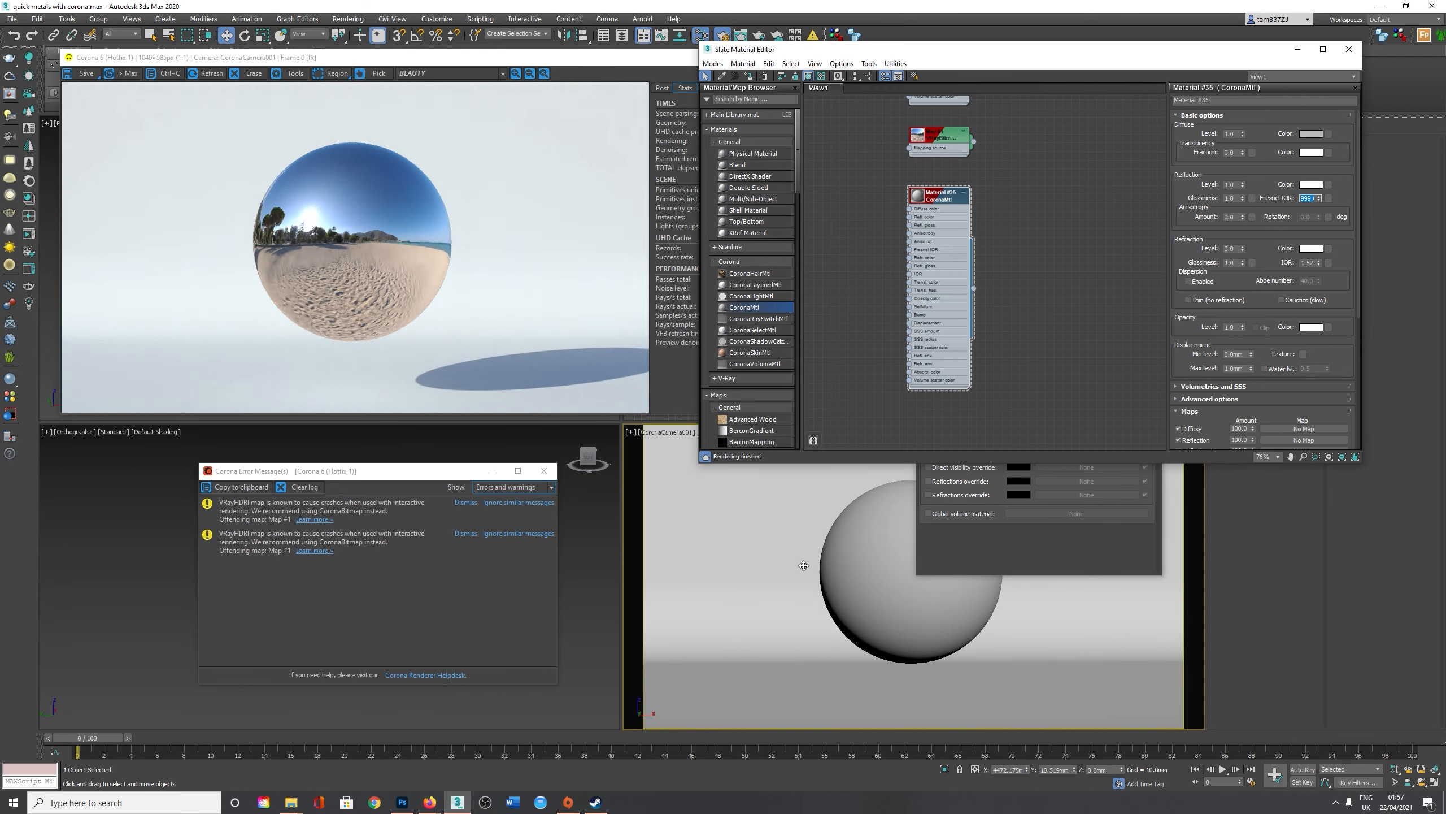
# Try showing the backdrop in the sphere's reflections through its object properties, restore the setting and select the sphere
pyautogui.rightClick(735, 514)
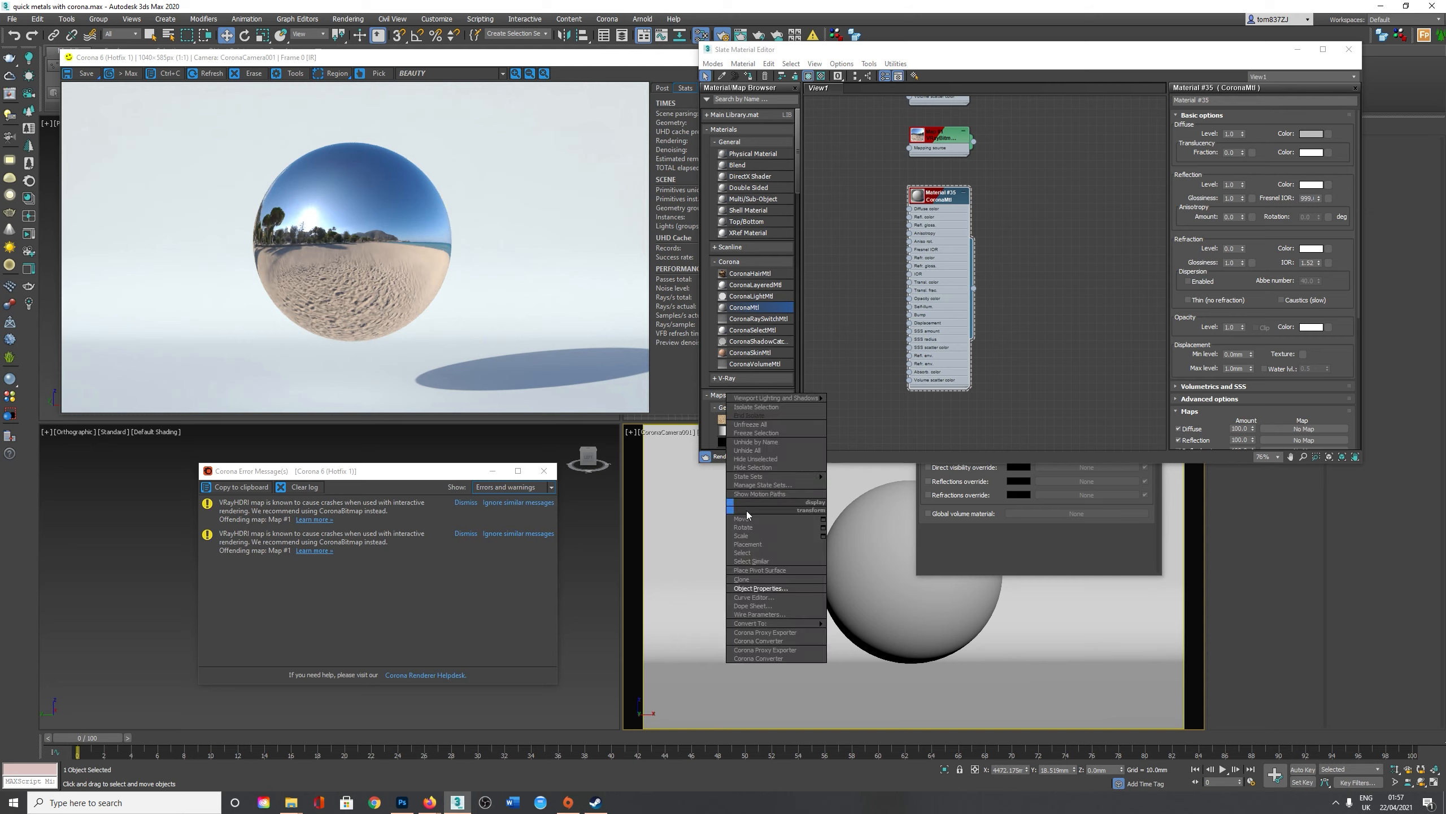
pyautogui.click(764, 595)
pyautogui.click(745, 412)
pyautogui.click(773, 558)
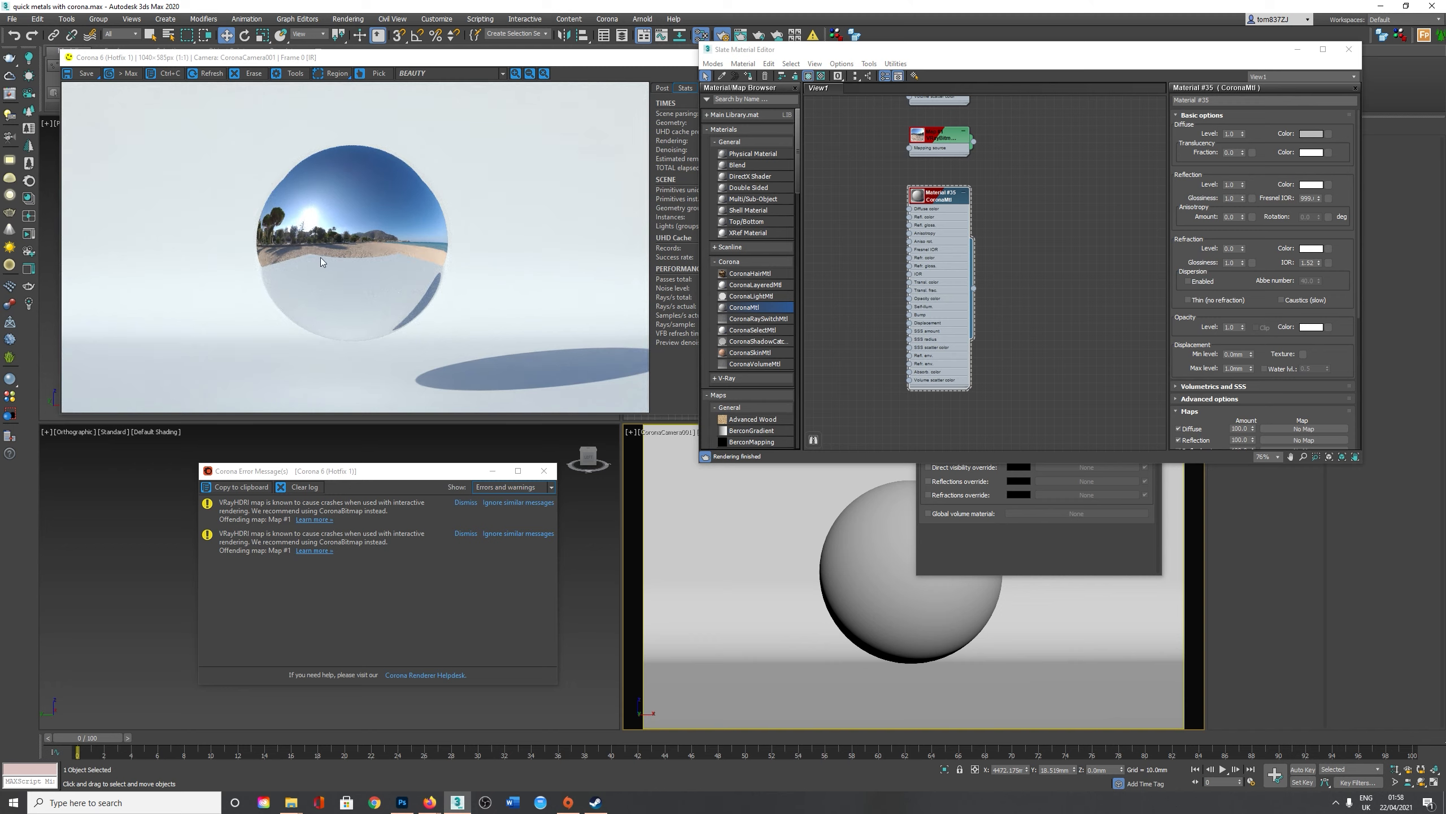
pyautogui.rightClick(719, 542)
pyautogui.click(866, 570)
# Set the sphere material's reflection glossiness to 0.8
pyautogui.doubleClick(1230, 199)
pyautogui.write('0.8')
pyautogui.press('Return')
# Try an anisotropy amount of 0.5 with a rotation of 340 degrees on the material, and reset both values
pyautogui.doubleClick(1229, 217)
pyautogui.write('0.5')
pyautogui.press('Tab')
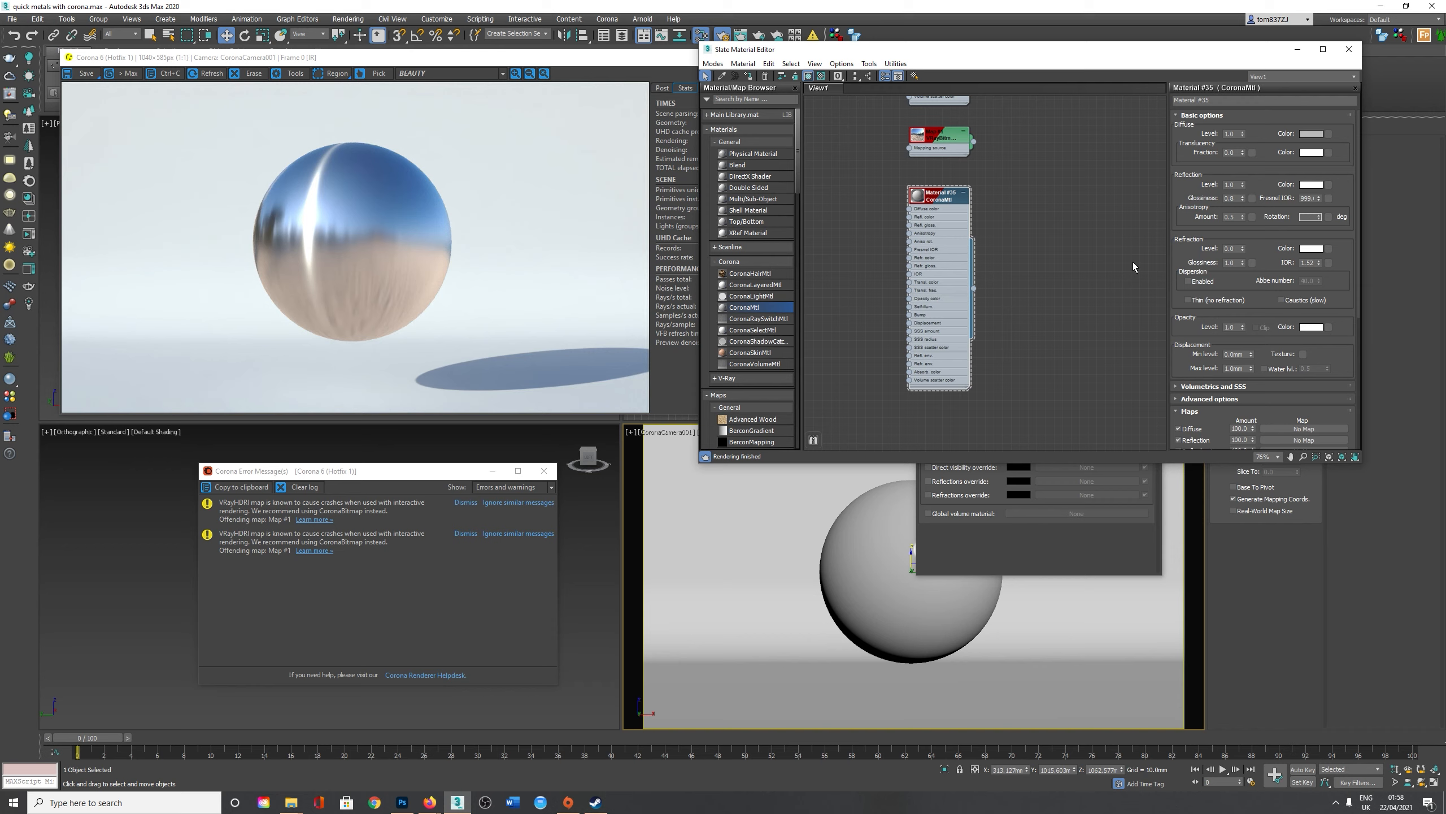
pyautogui.write('340')
pyautogui.press('Return')
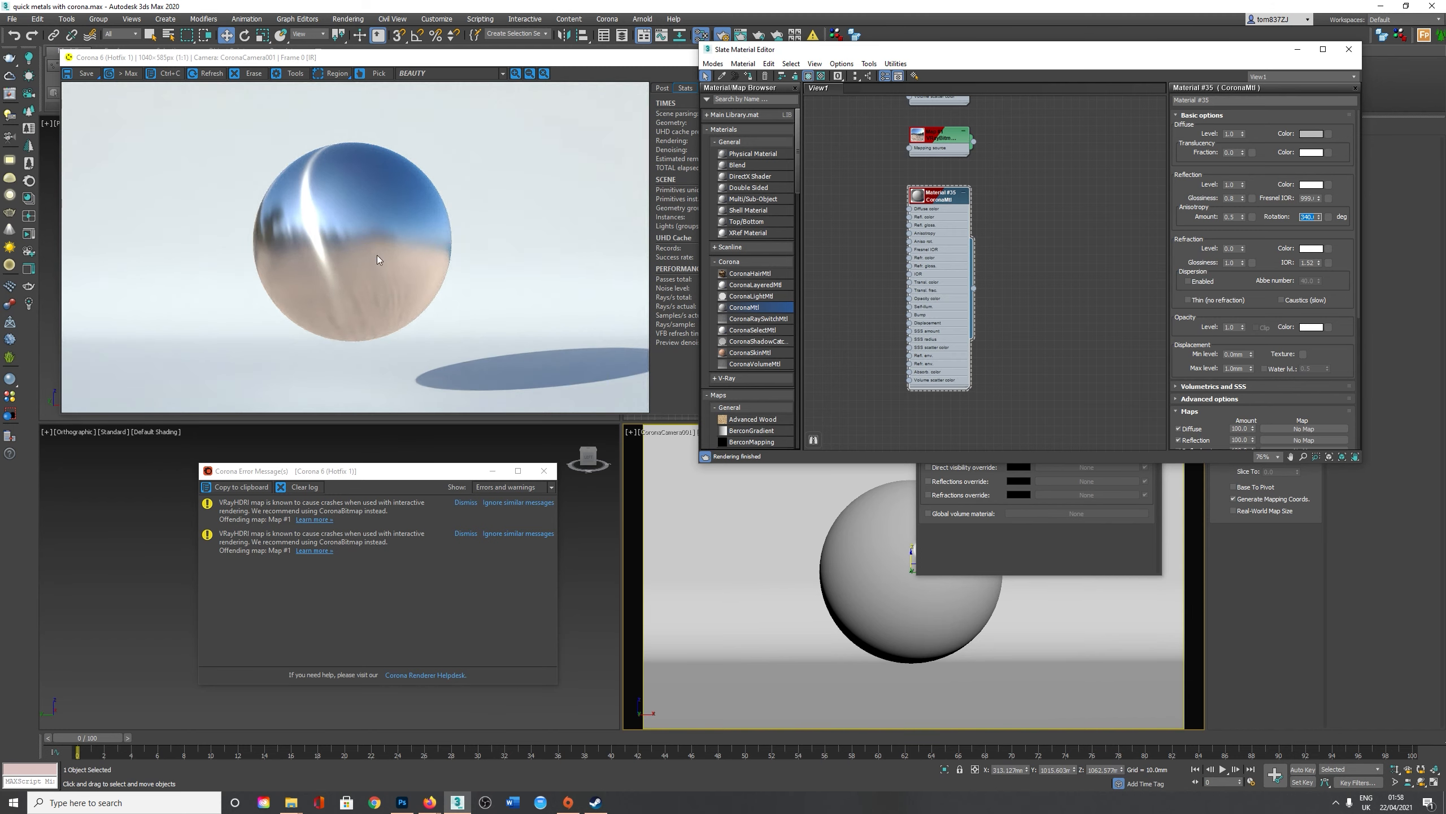
pyautogui.rightClick(1319, 217)
pyautogui.rightClick(1242, 217)
# Bring aging_bump_014.jpg from the Grunge folder into the node view, connect it to the material's reflection color and enlarge its preview
pyautogui.moveTo(1025, 273); pyautogui.dragTo(1110, 270, button='middle')
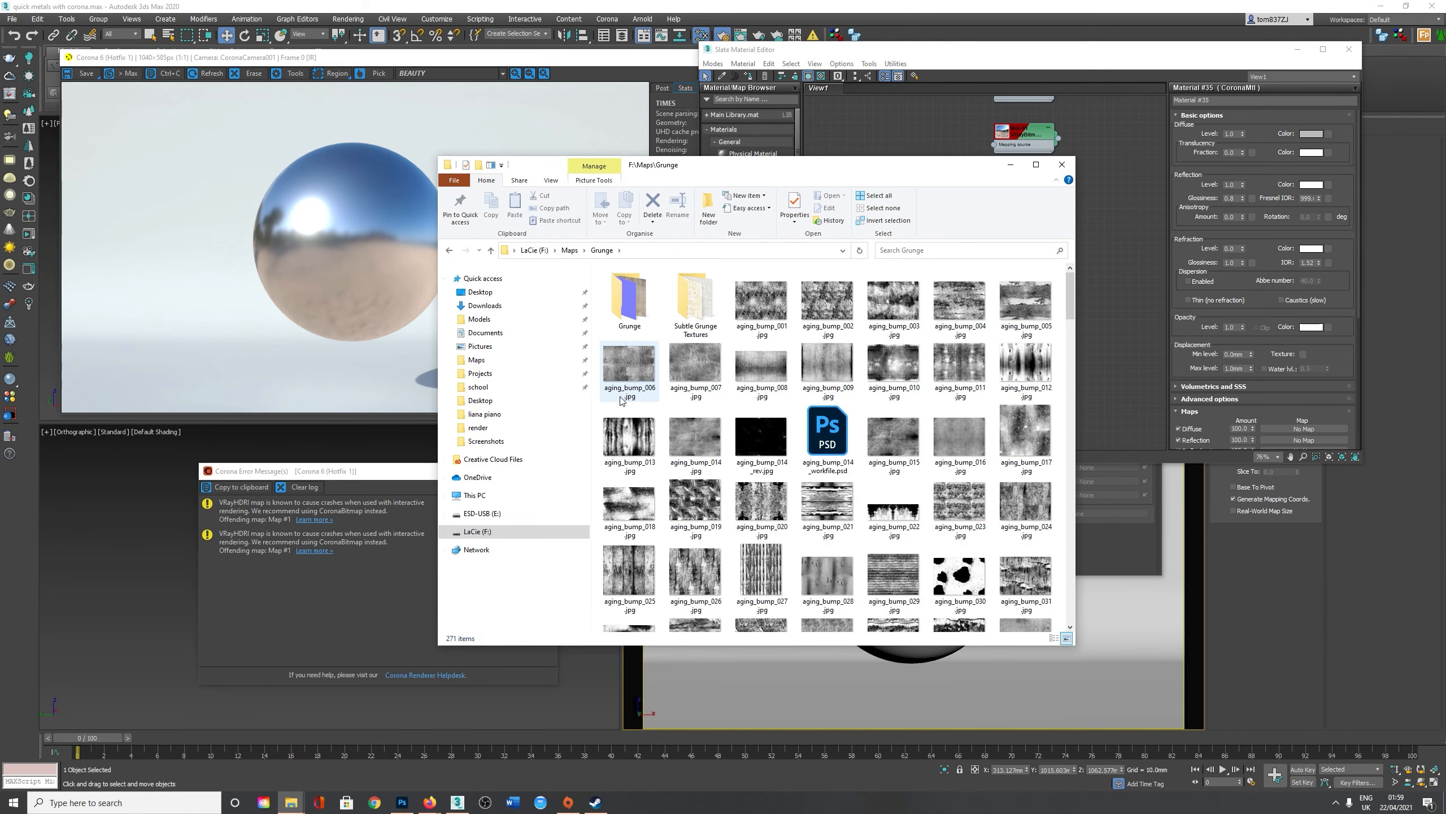
pyautogui.moveTo(628, 365); pyautogui.dragTo(911, 126)
pyautogui.moveTo(912, 125); pyautogui.dragTo(995, 220)
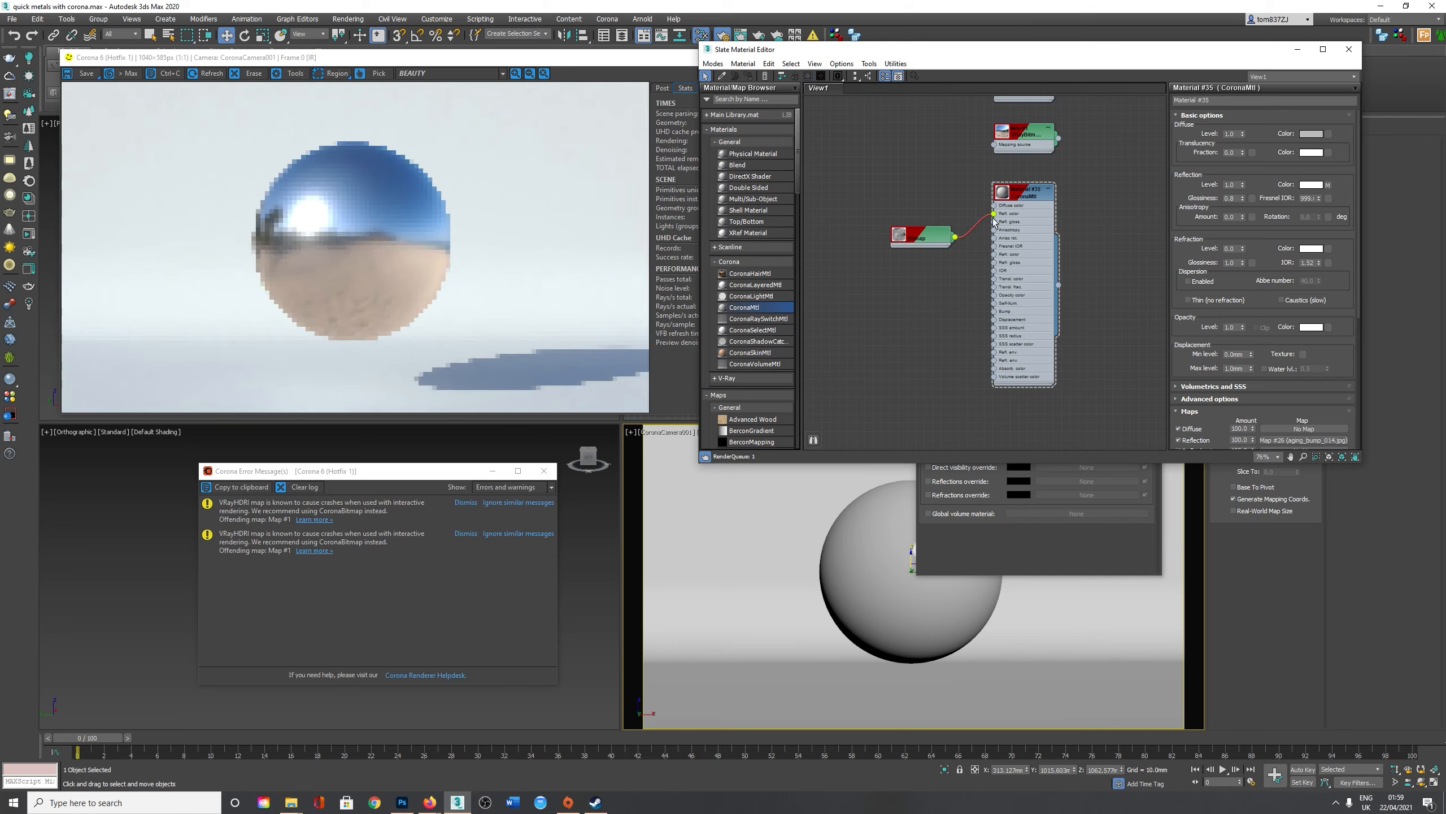
pyautogui.moveTo(931, 240); pyautogui.dragTo(912, 216)
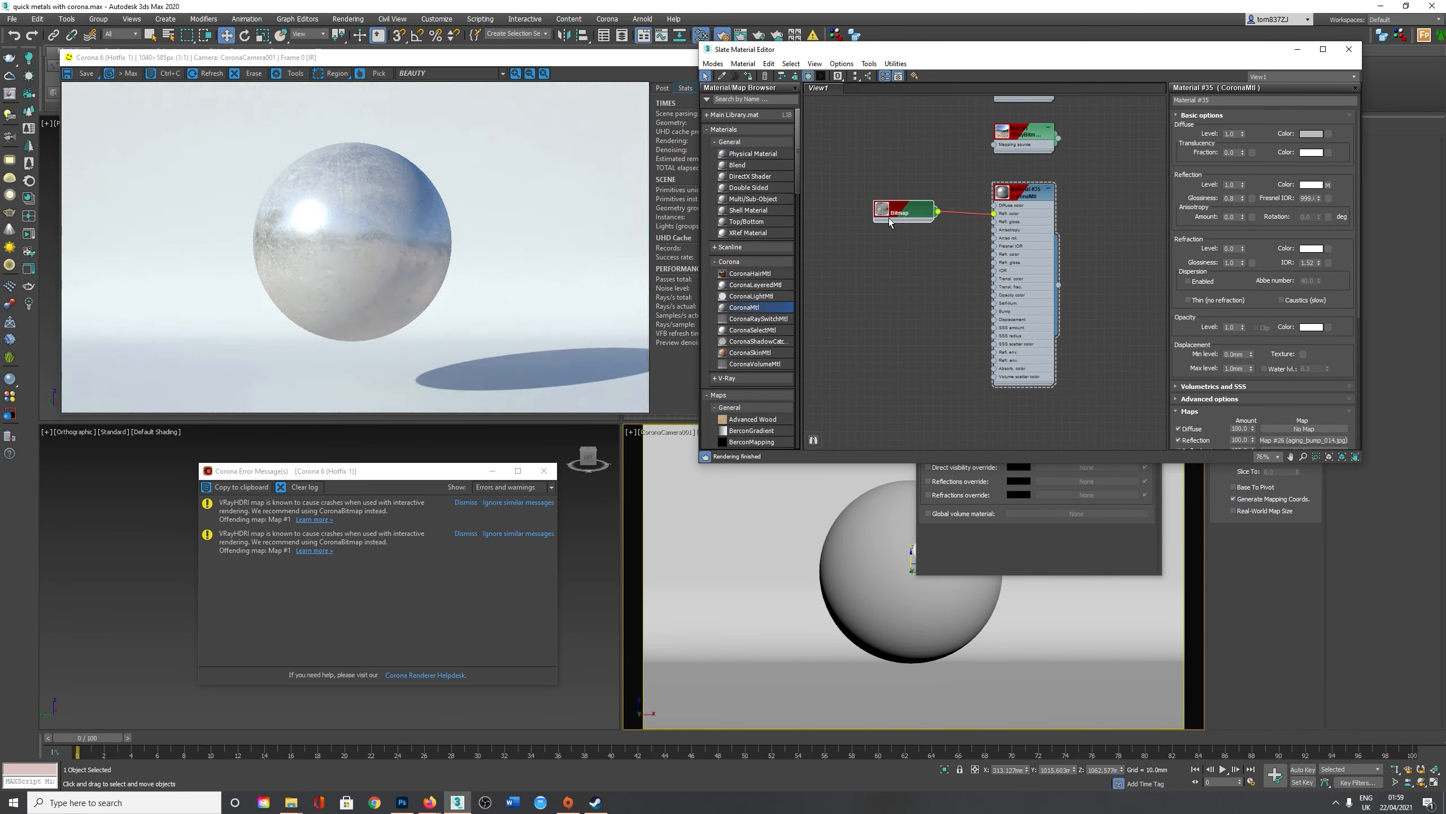
pyautogui.doubleClick(882, 209)
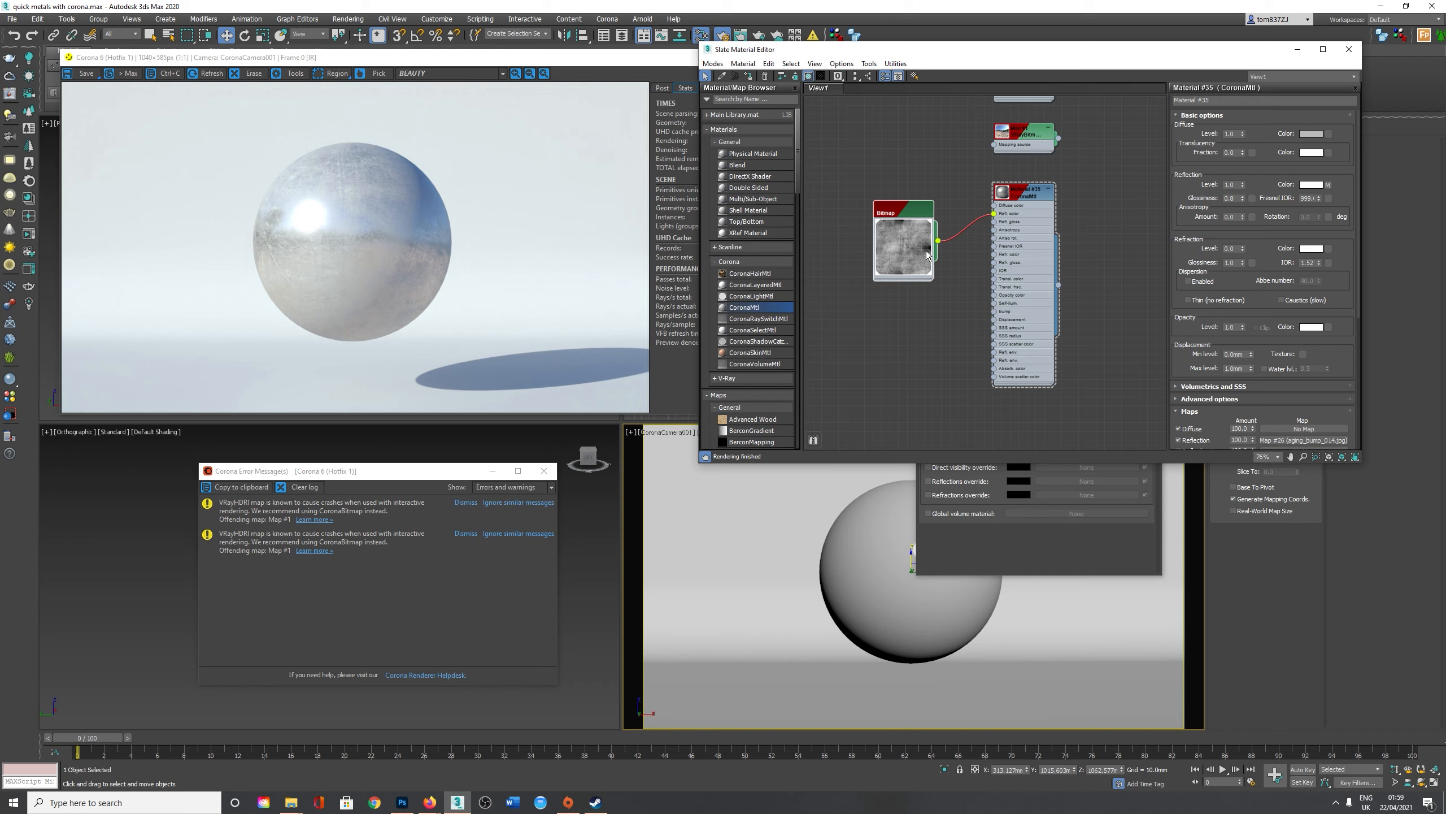
# Change the sphere material's diffuse color to dark red
pyautogui.click(1311, 133)
pyautogui.moveTo(416, 122); pyautogui.dragTo(379, 130)
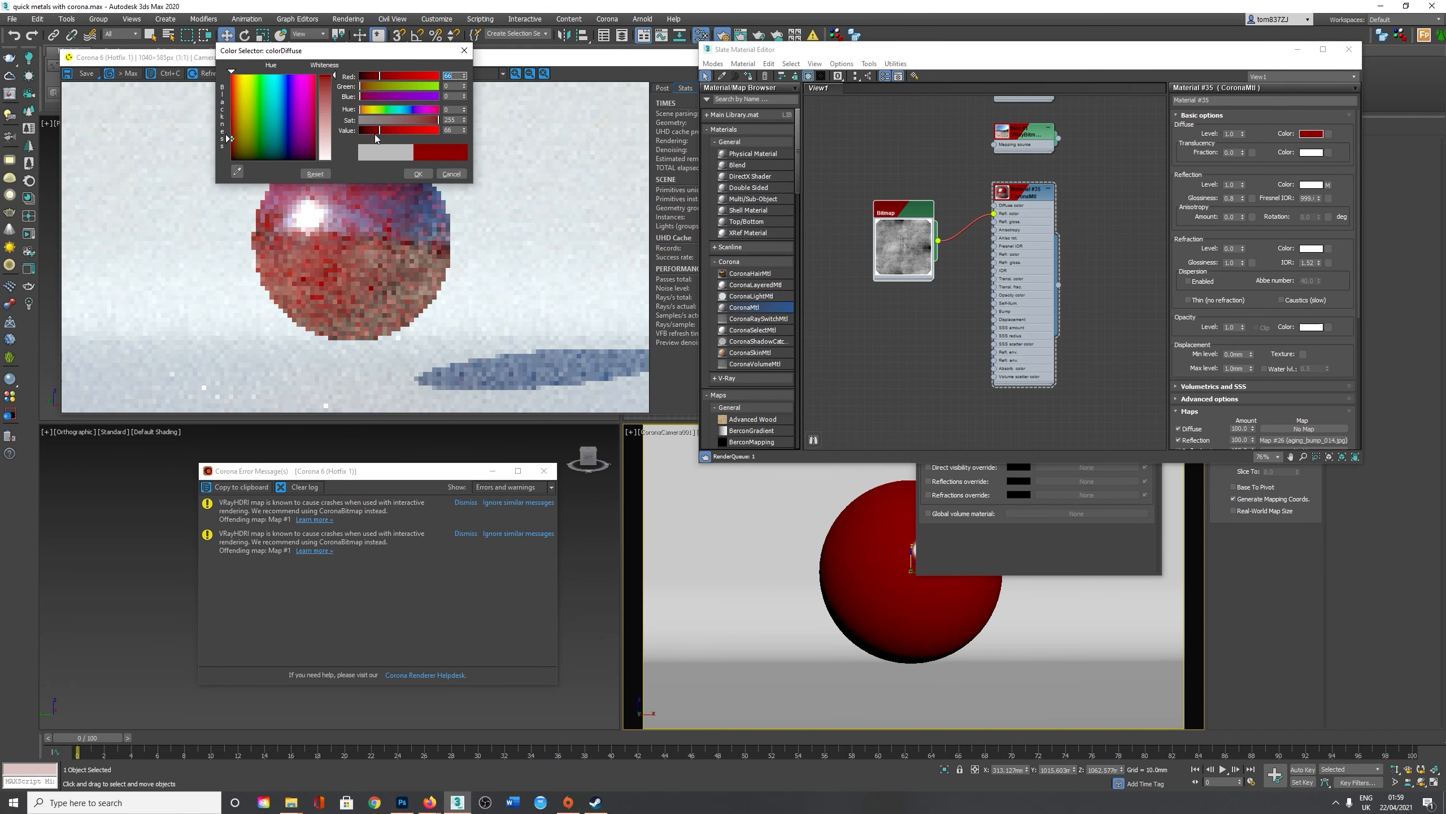
pyautogui.click(419, 174)
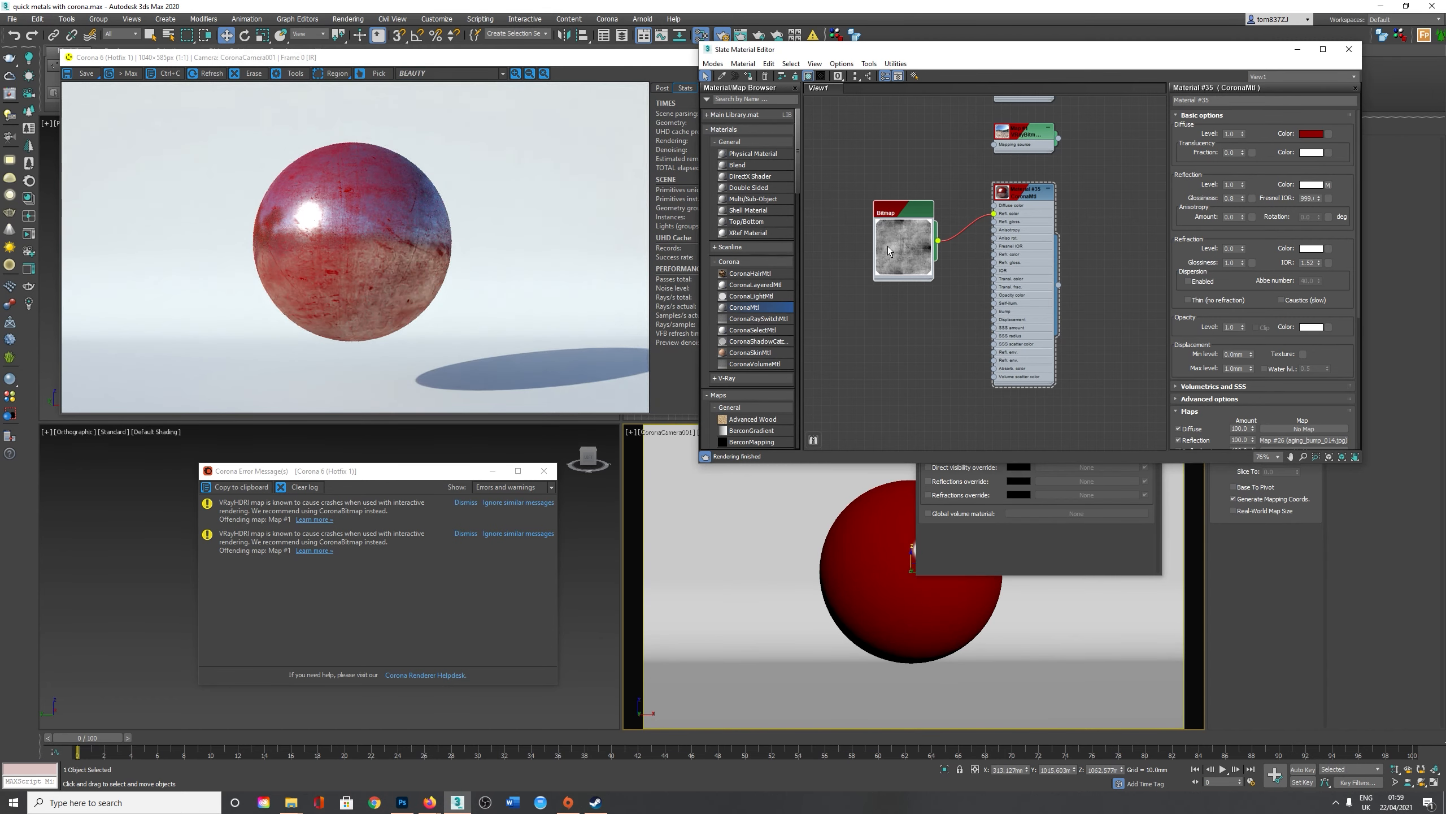
# Disconnect the grunge bitmap from the reflection color and set the material's reflection glossiness to 1
pyautogui.moveTo(995, 214); pyautogui.dragTo(962, 251)
pyautogui.doubleClick(1229, 199)
pyautogui.write('1')
pyautogui.press('Return')
# Change the sphere material's diffuse color to pure white
pyautogui.click(1311, 133)
pyautogui.moveTo(380, 130)
pyautogui.mouseDown()
pyautogui.moveTo(360, 130)
pyautogui.moveTo(440, 131)
pyautogui.moveTo(359, 122)
pyautogui.mouseUp()
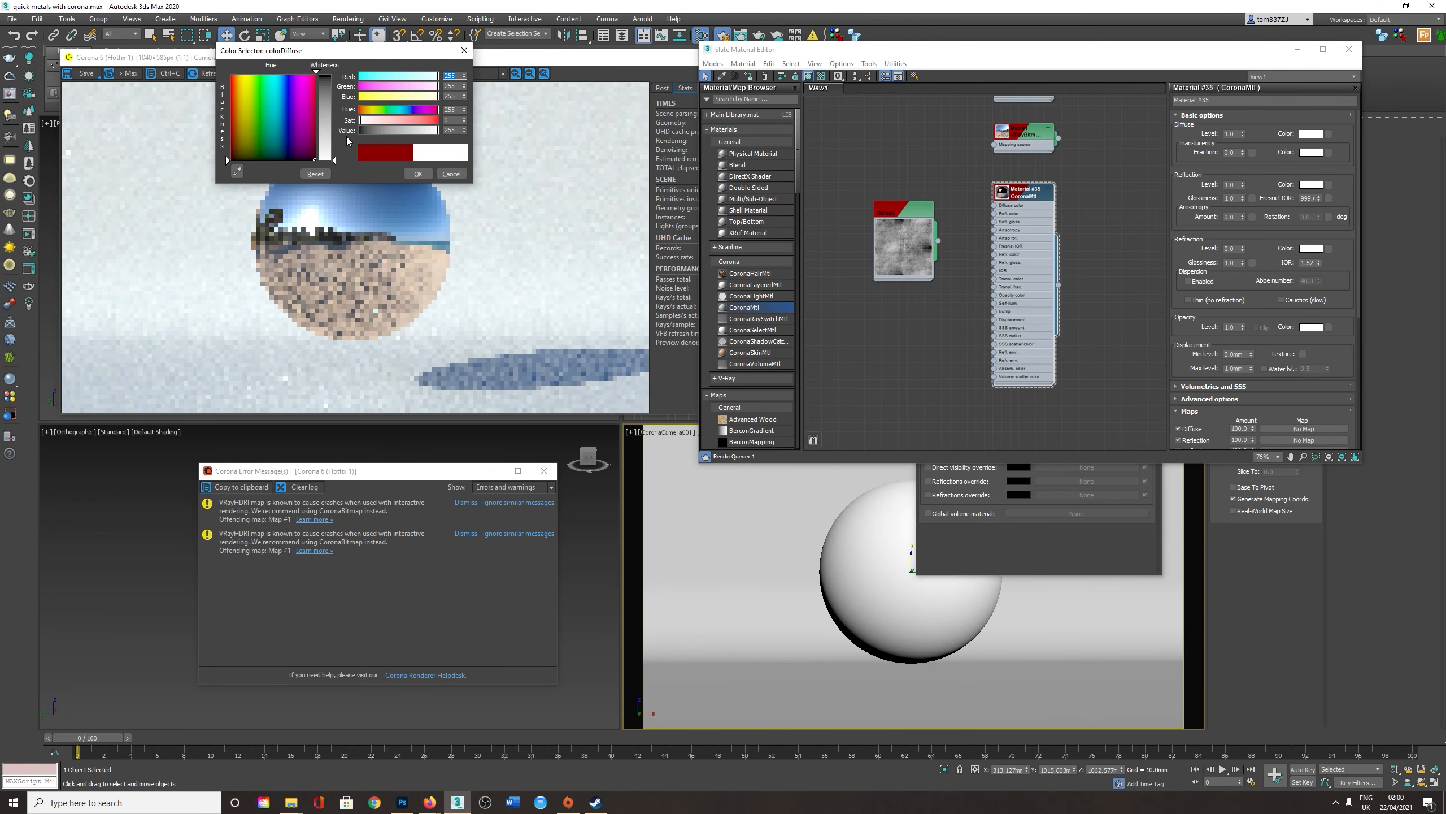
pyautogui.click(418, 174)
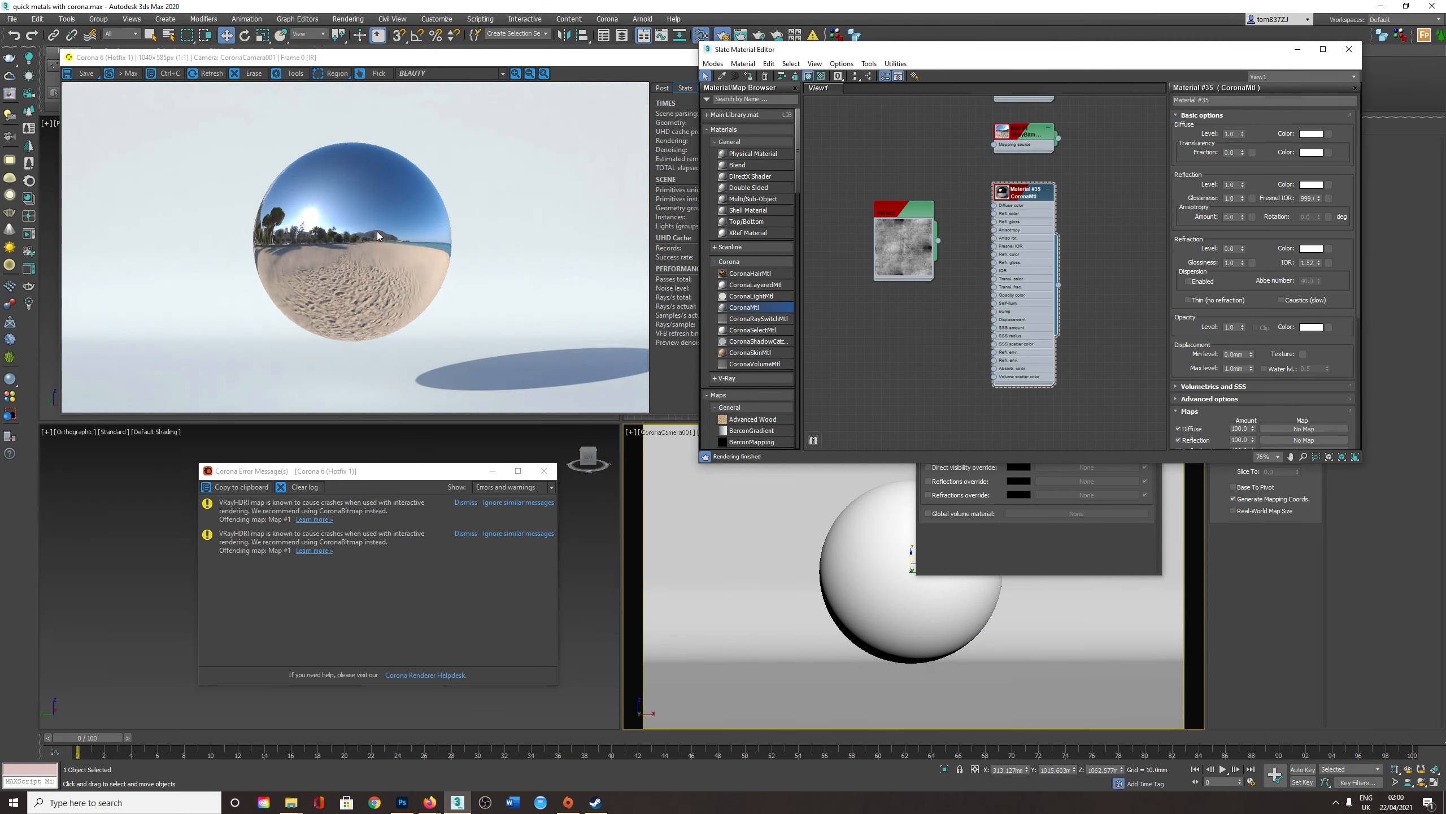
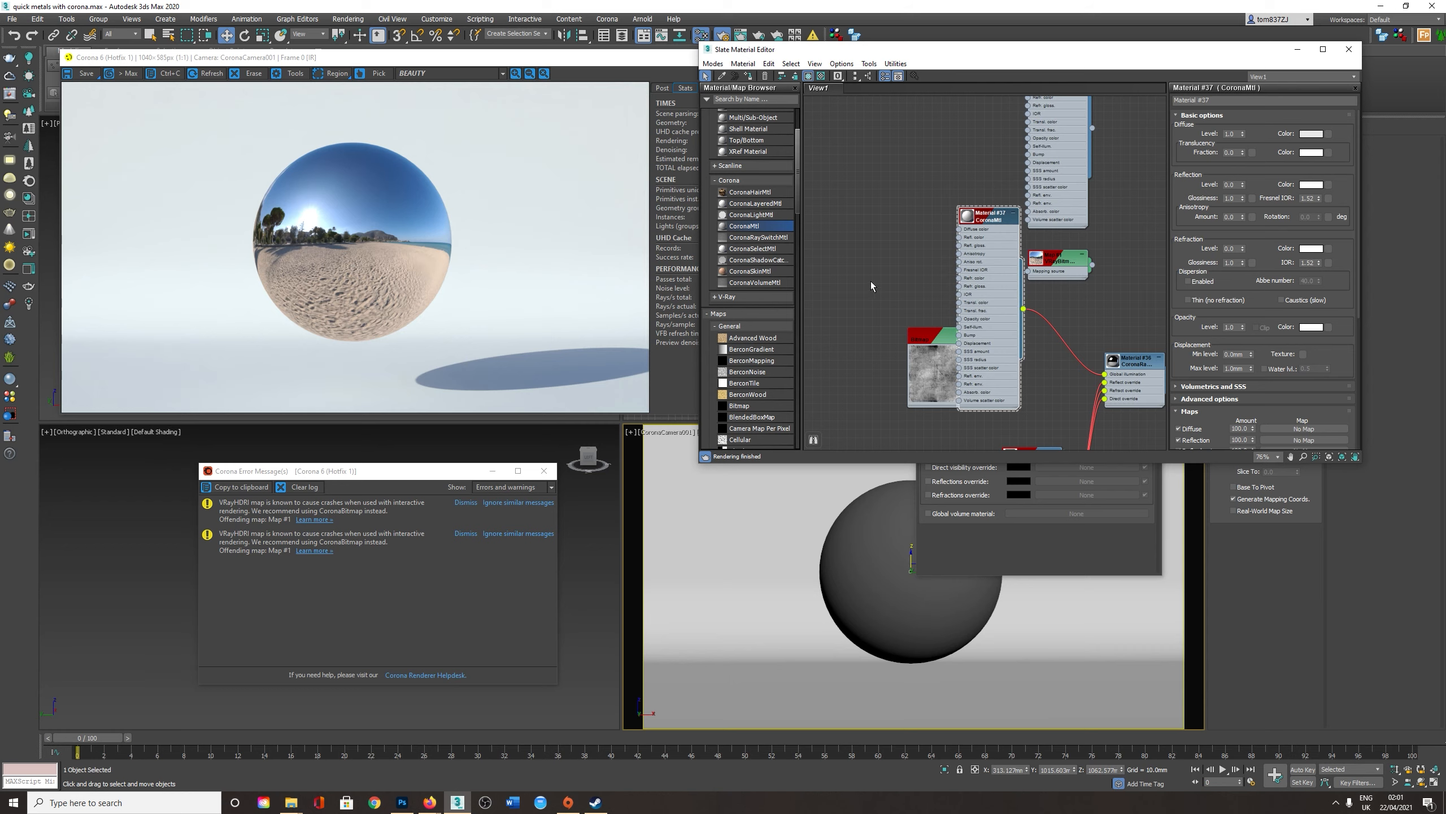
# Set the diffuse color of the CoronaMtl feeding the ray switch's global illumination slot to pure white
pyautogui.scroll(-1, 975, 306)
pyautogui.moveTo(976, 305); pyautogui.dragTo(893, 183, button='middle')
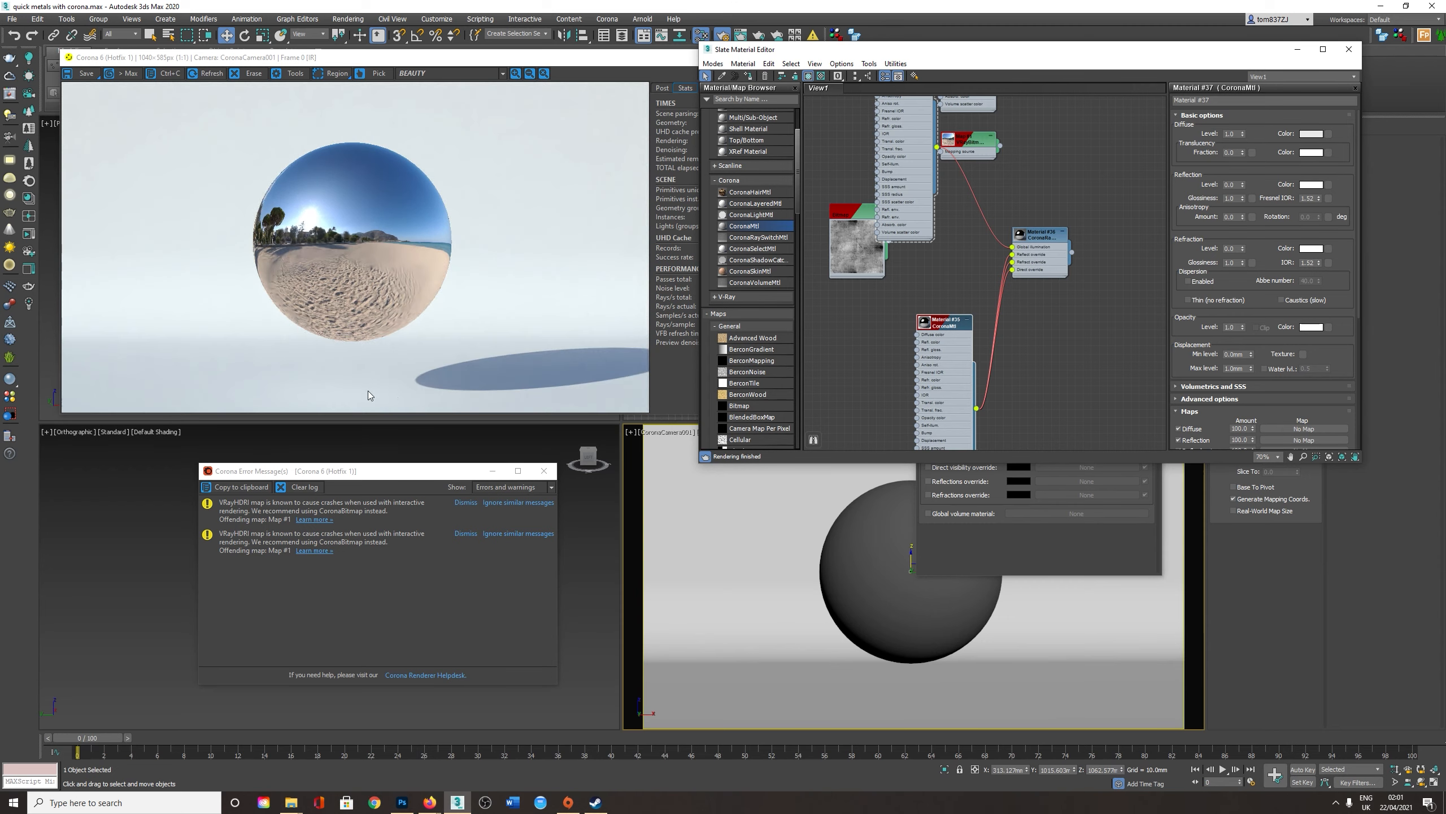
pyautogui.moveTo(816, 287); pyautogui.dragTo(797, 429, button='middle')
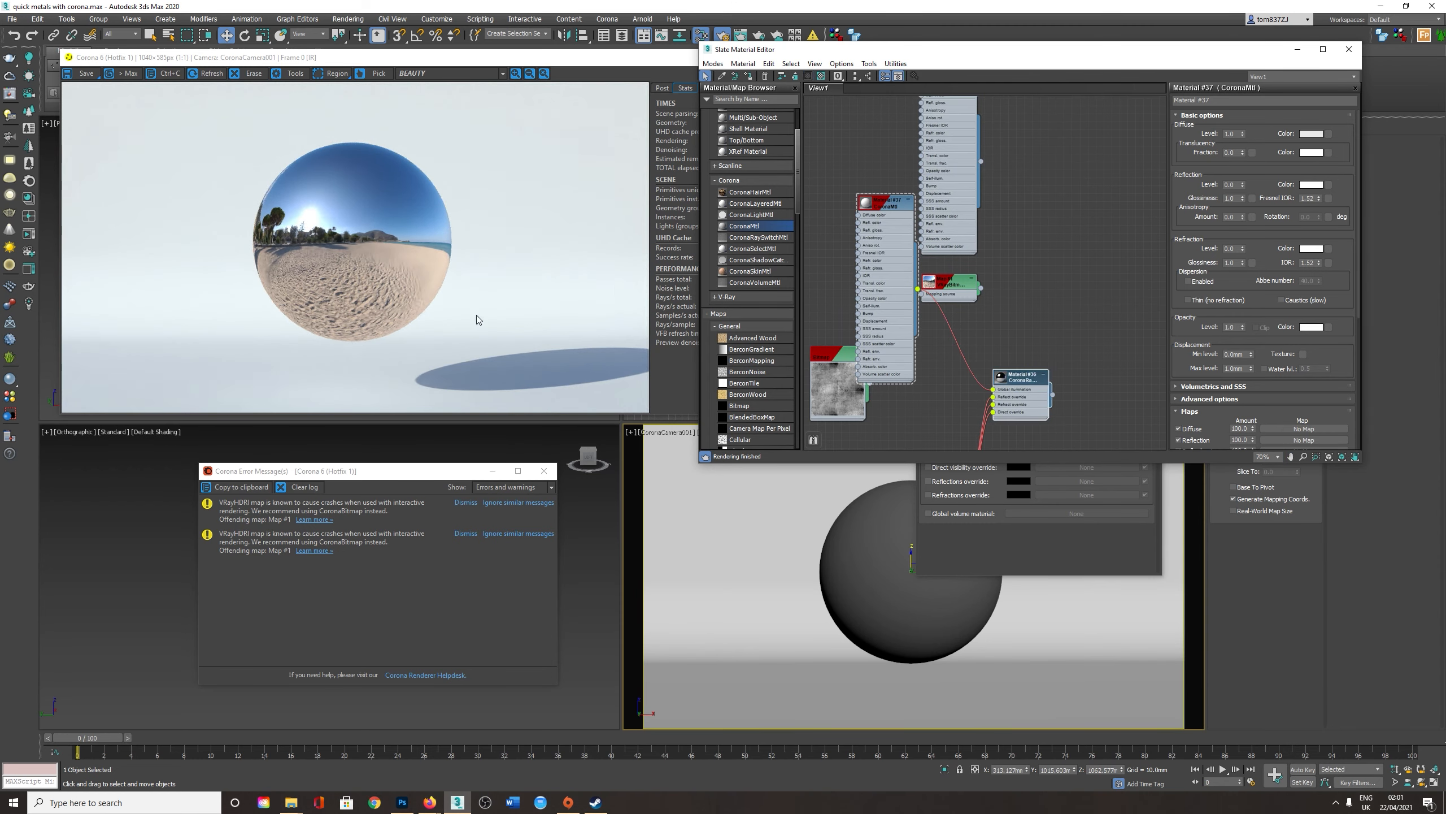
pyautogui.click(747, 76)
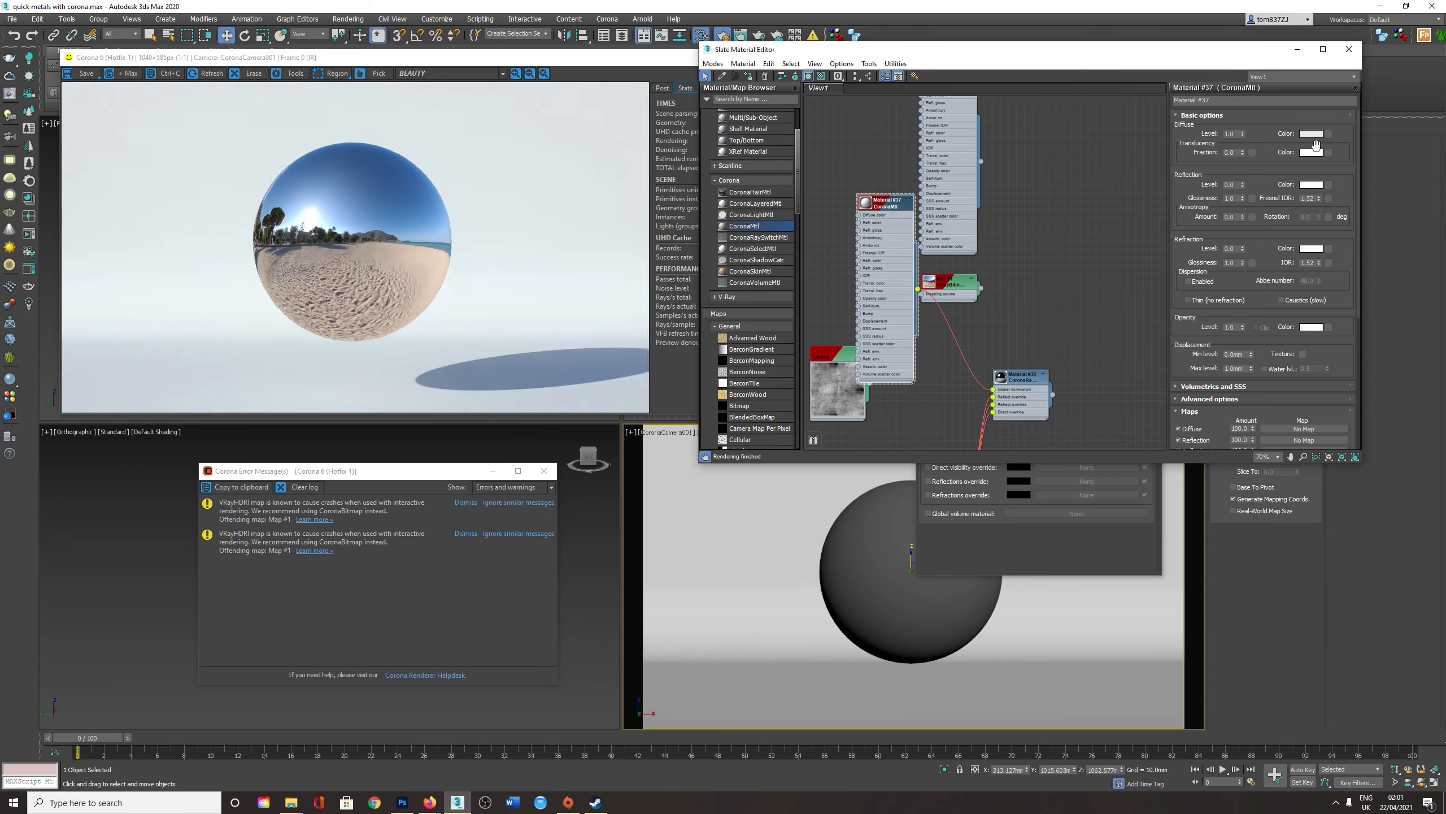
pyautogui.click(1311, 134)
pyautogui.moveTo(424, 130); pyautogui.dragTo(442, 130)
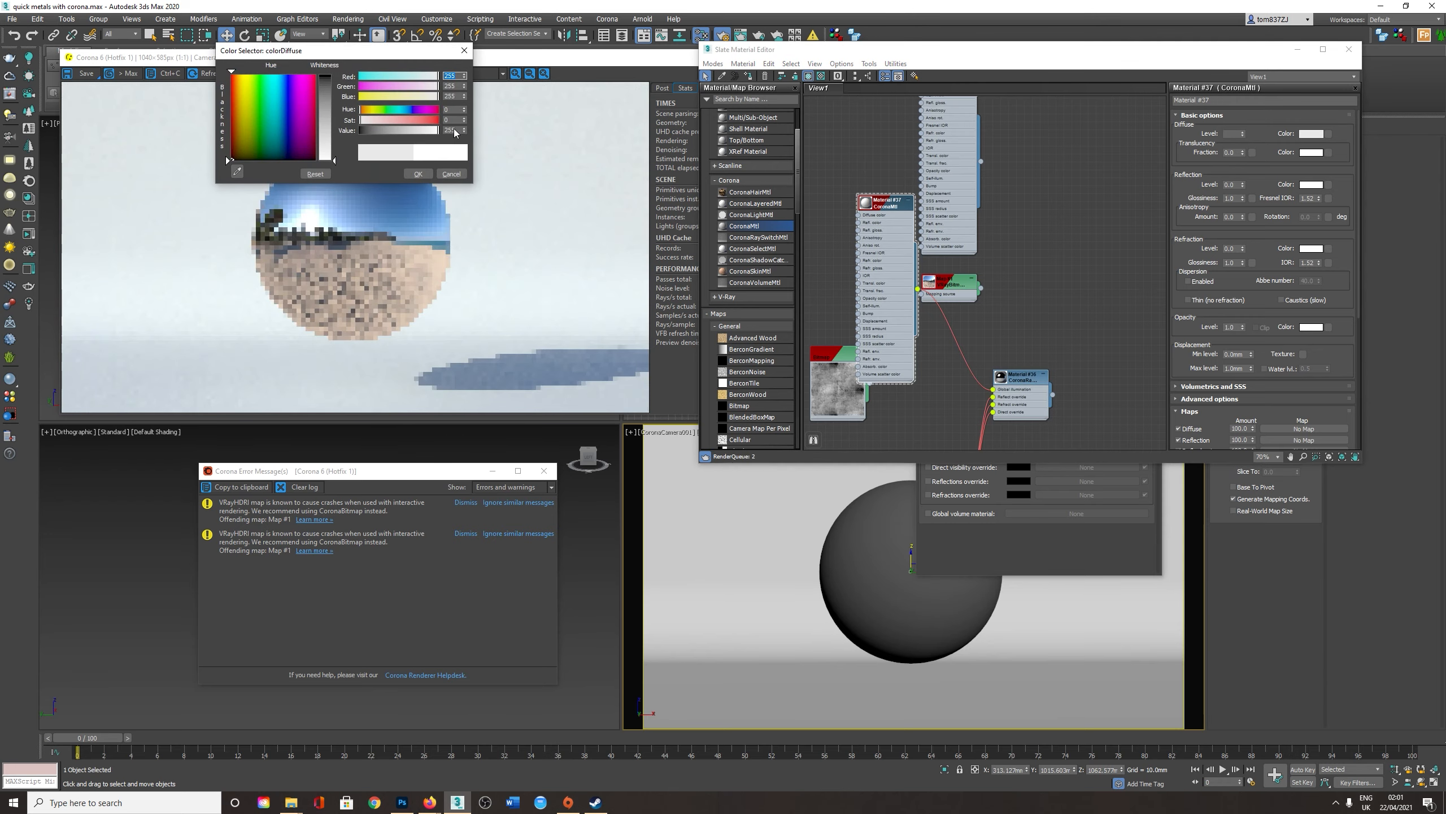
pyautogui.click(422, 175)
# Open the reflective CoronaMtl's parameters and lower the sphere to about Z 820 mm in the camera view
pyautogui.moveTo(935, 364); pyautogui.dragTo(932, 255, button='middle')
pyautogui.moveTo(907, 421); pyautogui.dragTo(890, 330, button='middle')
pyautogui.doubleClick(890, 330)
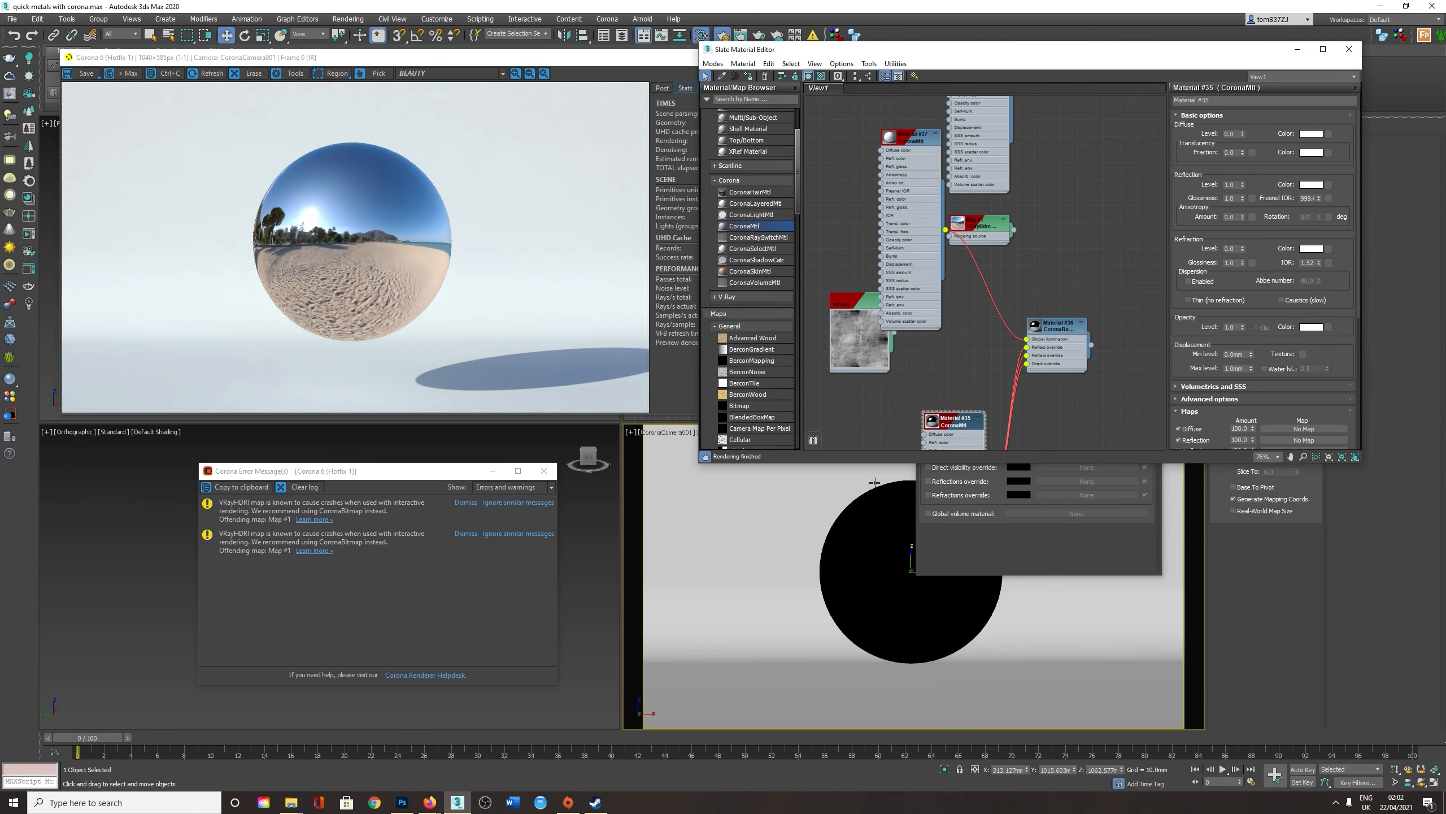
pyautogui.moveTo(871, 546); pyautogui.dragTo(853, 492, button='middle')
pyautogui.moveTo(854, 492); pyautogui.dragTo(854, 536)
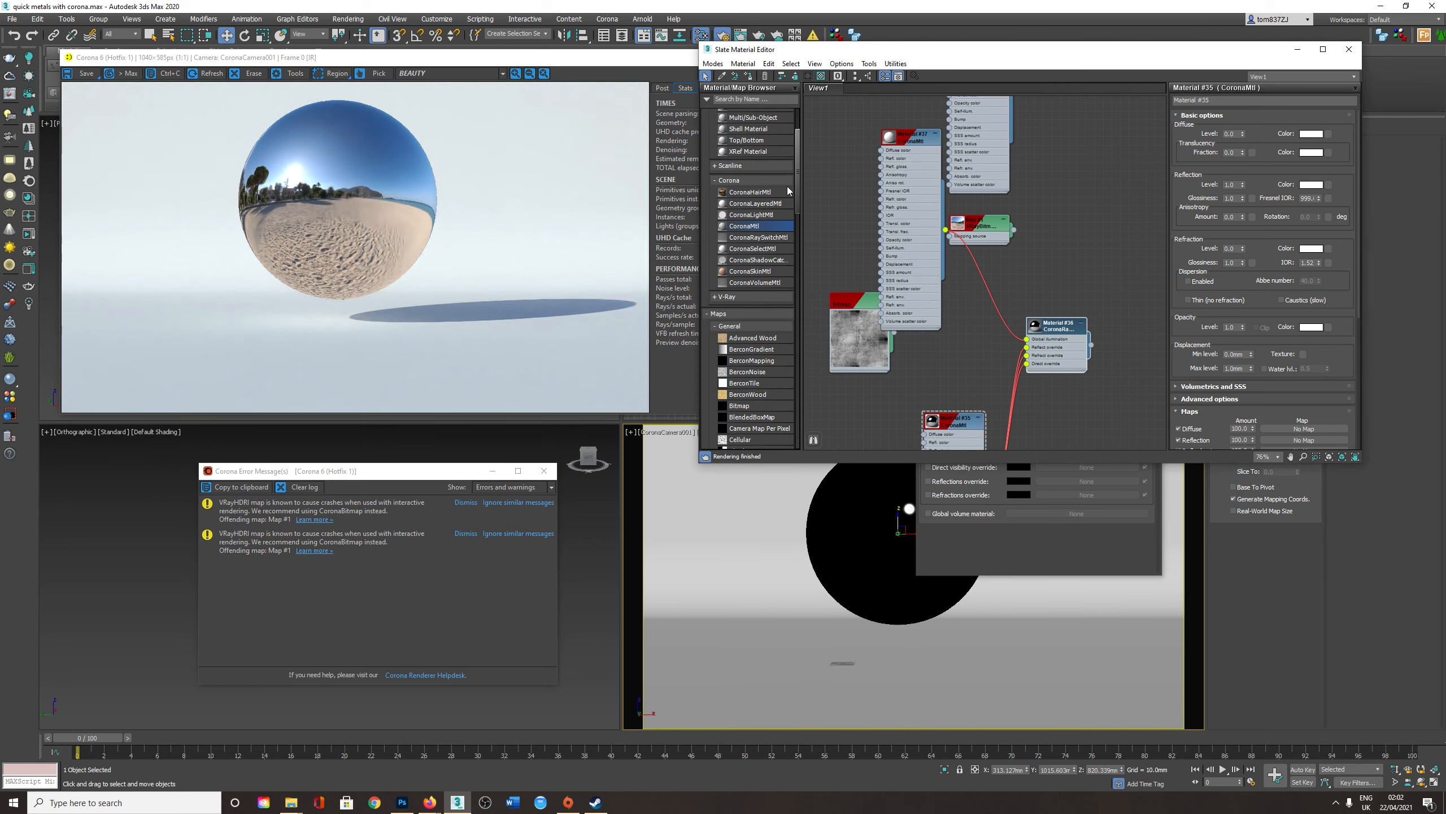
# Assign the reflective CoronaMtl to the selected sphere
pyautogui.click(749, 76)
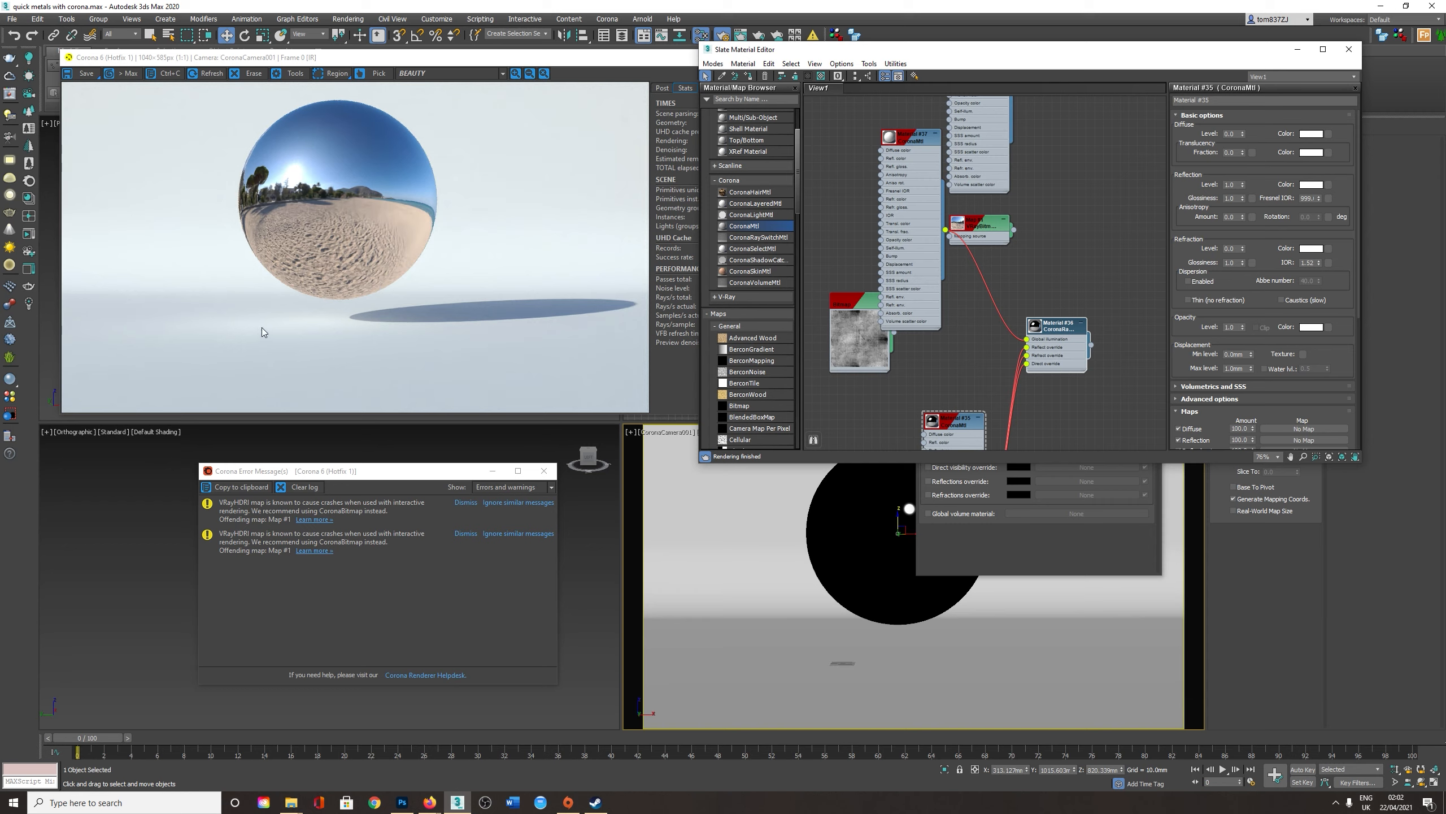
pyautogui.click(951, 431)
pyautogui.click(748, 77)
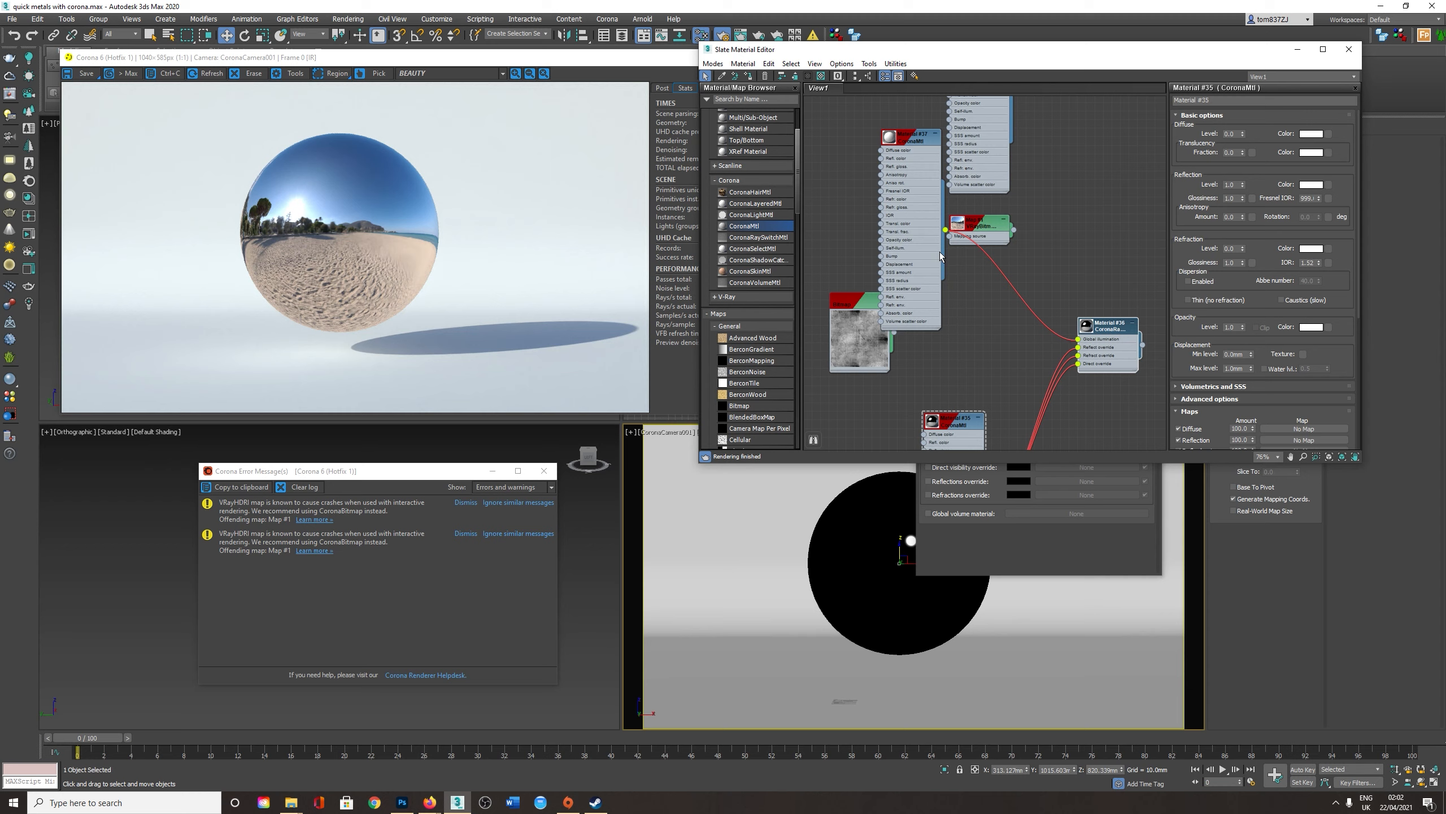
# Delete the ray-switch material and the CoronaMtl used as its global illumination override from the node view
pyautogui.scroll(-2, 900, 341)
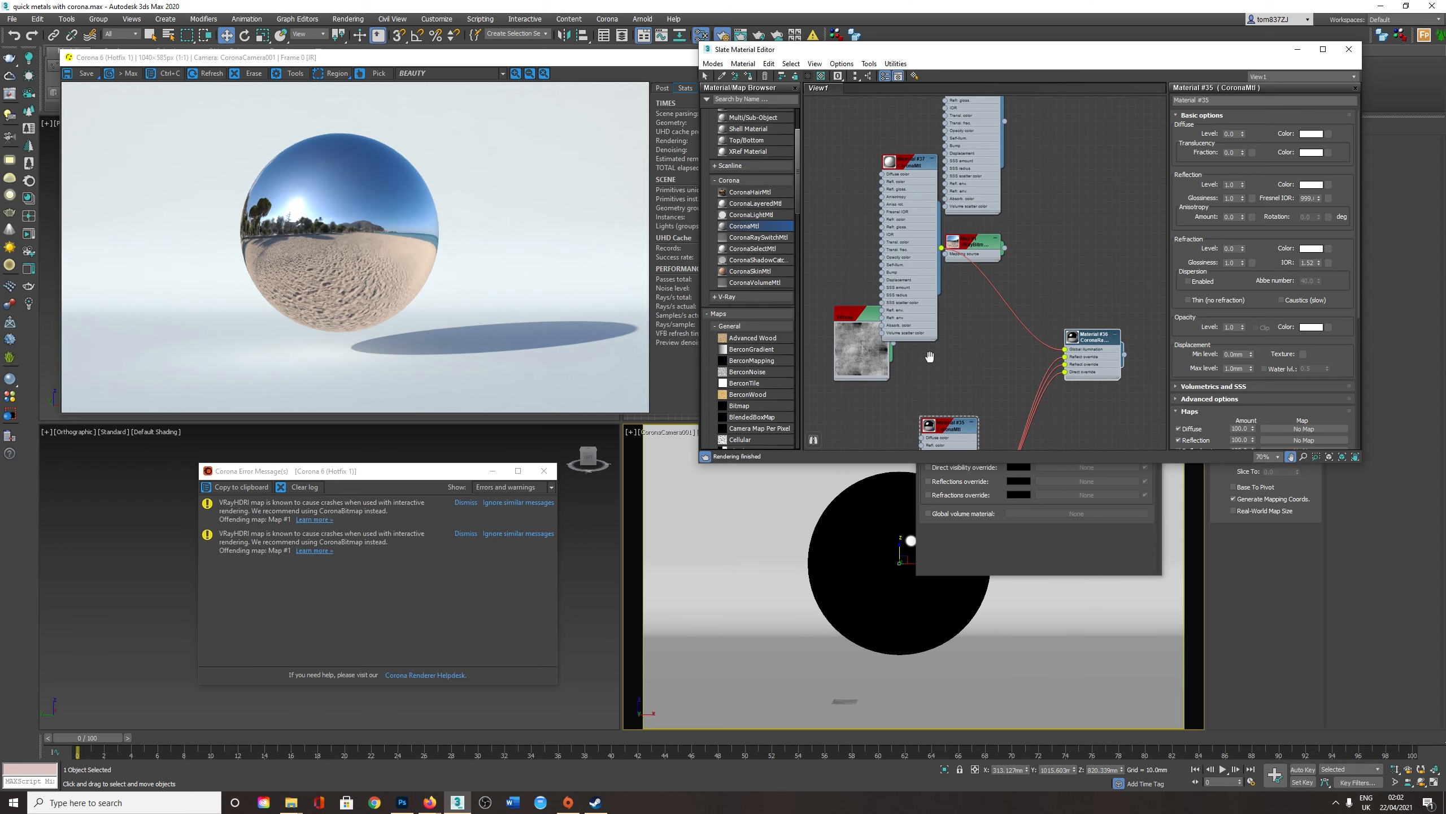
pyautogui.moveTo(904, 267); pyautogui.dragTo(944, 325)
pyautogui.scroll(-2, 944, 326)
pyautogui.moveTo(944, 327); pyautogui.dragTo(903, 267, button='middle')
pyautogui.click(899, 369)
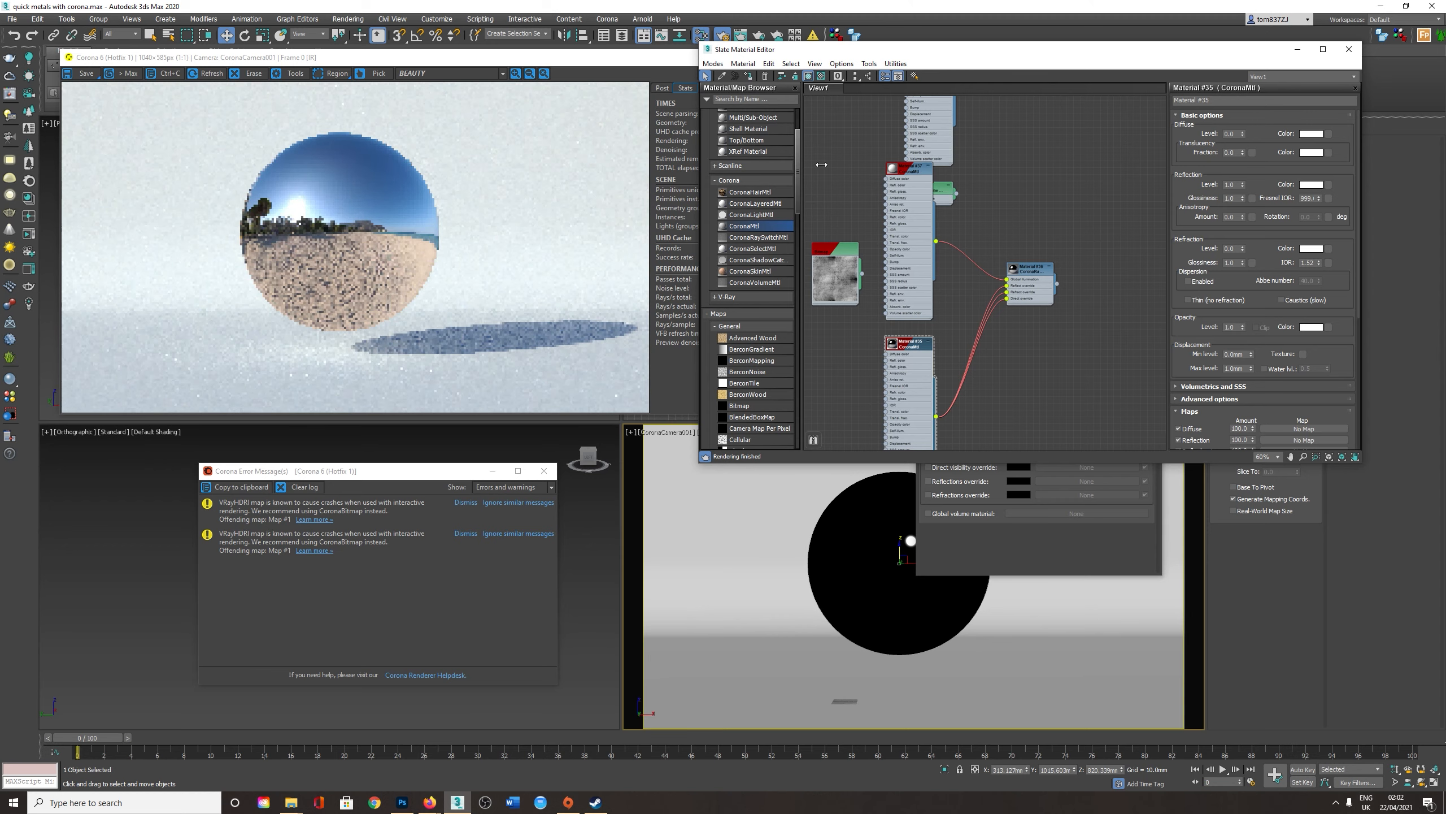
pyautogui.click(1085, 296)
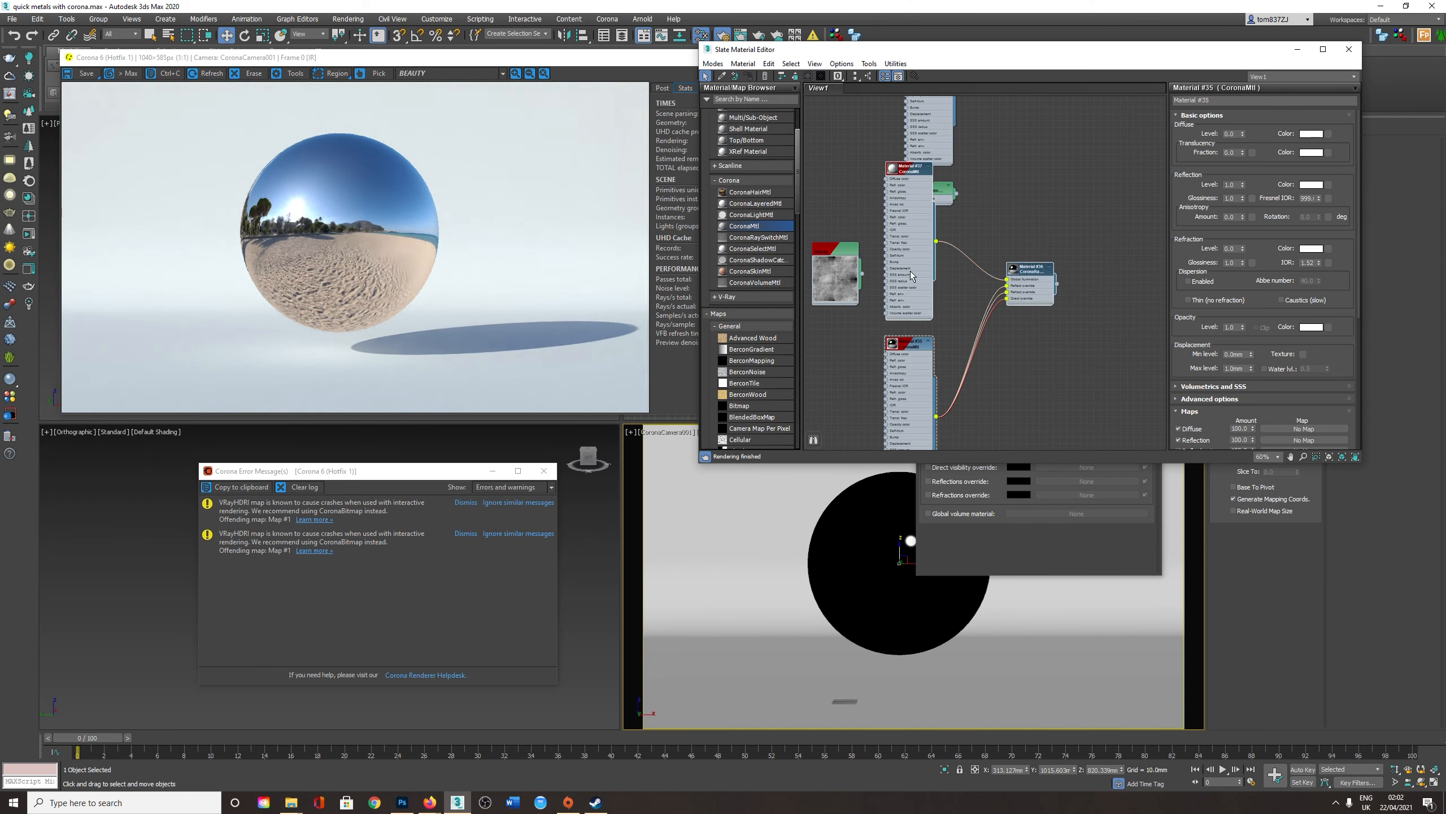
pyautogui.press('Delete')
# Move the reflective CoronaMtl below the environment map node and connect the grunge bitmap to its reflection glossiness input
pyautogui.moveTo(914, 344); pyautogui.dragTo(934, 238)
pyautogui.scroll(3, 888, 285)
pyautogui.moveTo(911, 239); pyautogui.dragTo(1040, 344, button='middle')
pyautogui.moveTo(934, 334); pyautogui.dragTo(879, 283)
pyautogui.moveTo(925, 322); pyautogui.dragTo(1045, 352)
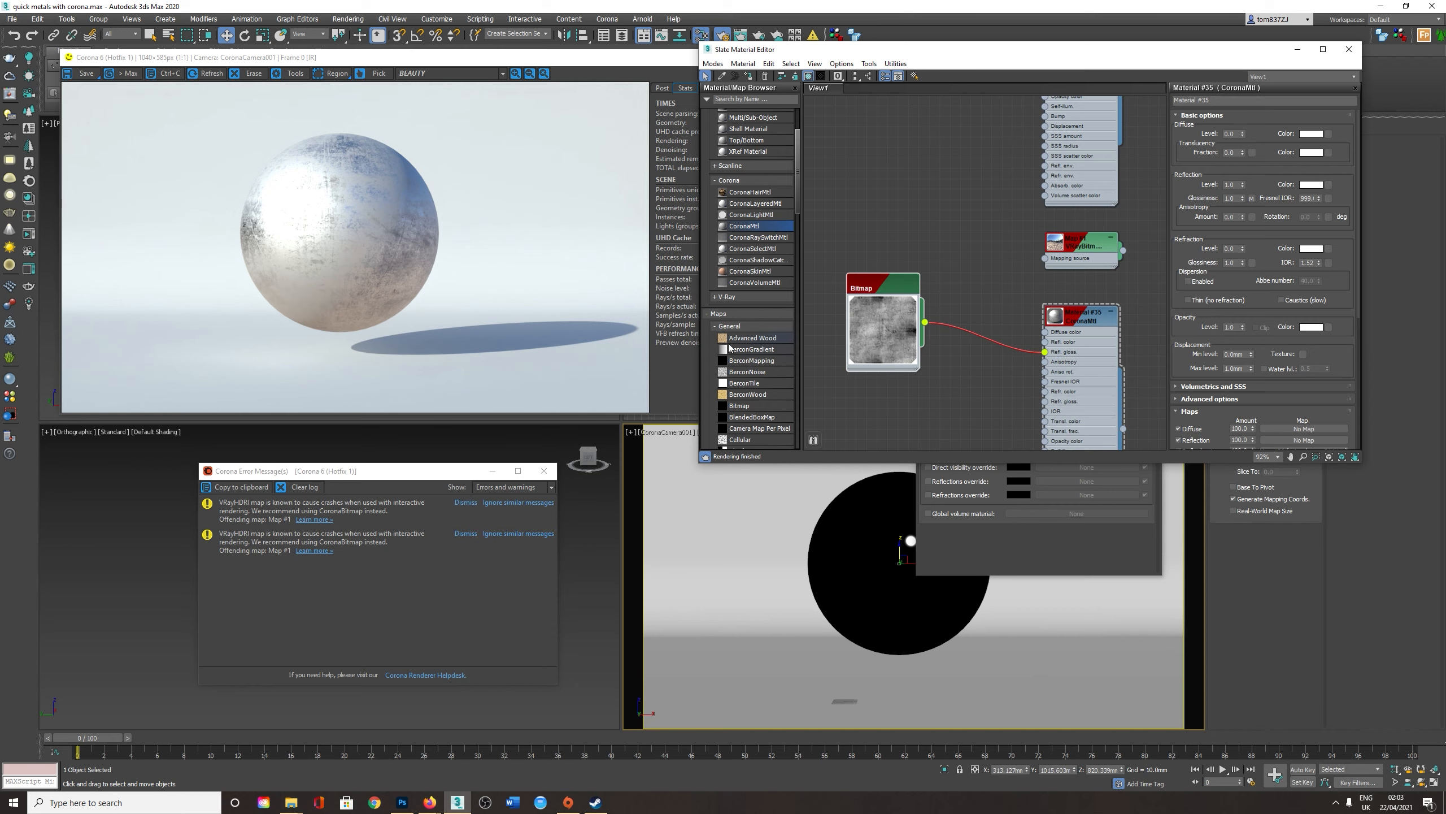
# Insert a ColorCorrection map between the grunge bitmap and the reflection glossiness input, and open its parameters
pyautogui.scroll(-4, 734, 353)
pyautogui.moveTo(751, 340); pyautogui.dragTo(986, 345)
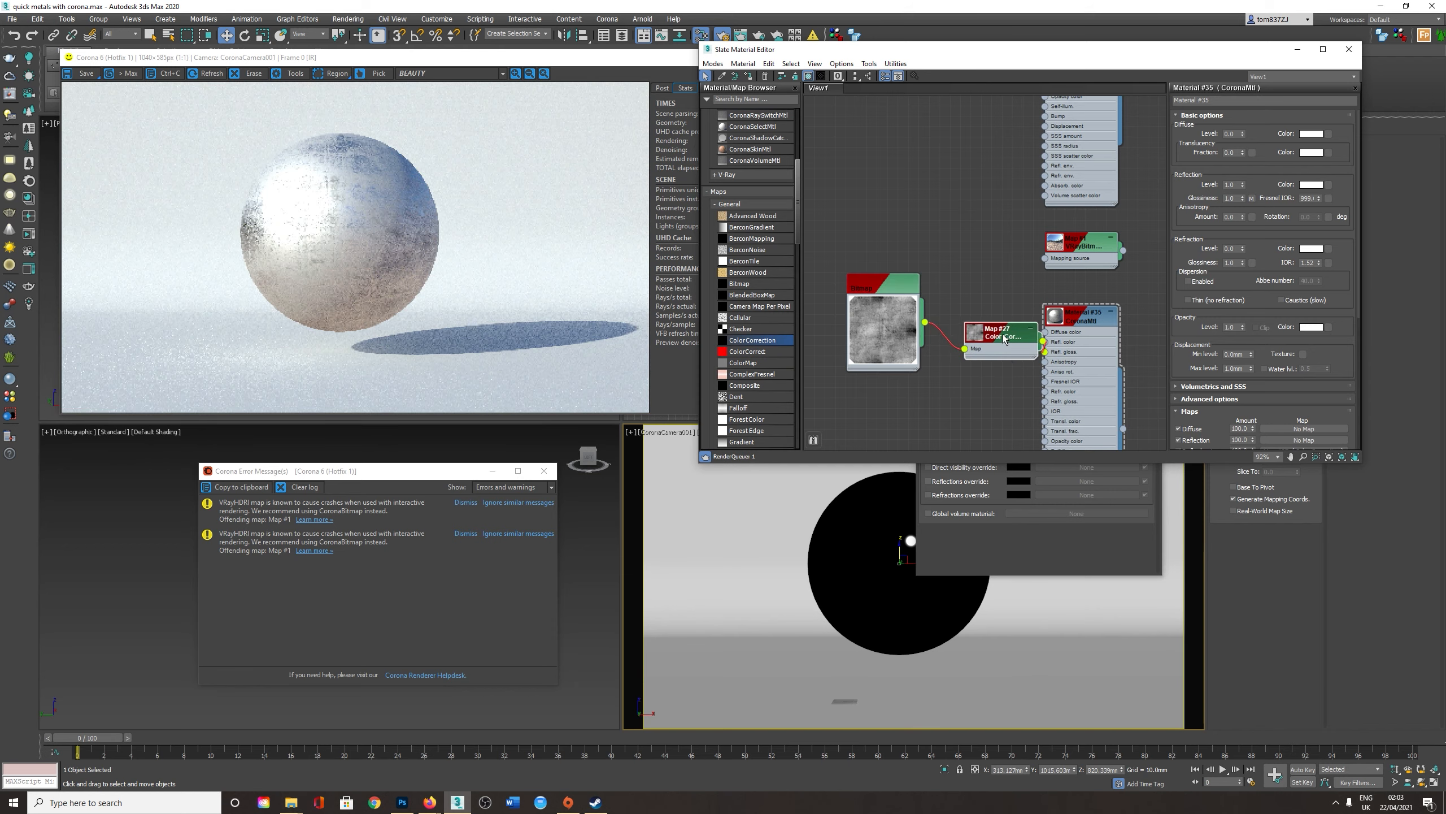
pyautogui.doubleClick(975, 326)
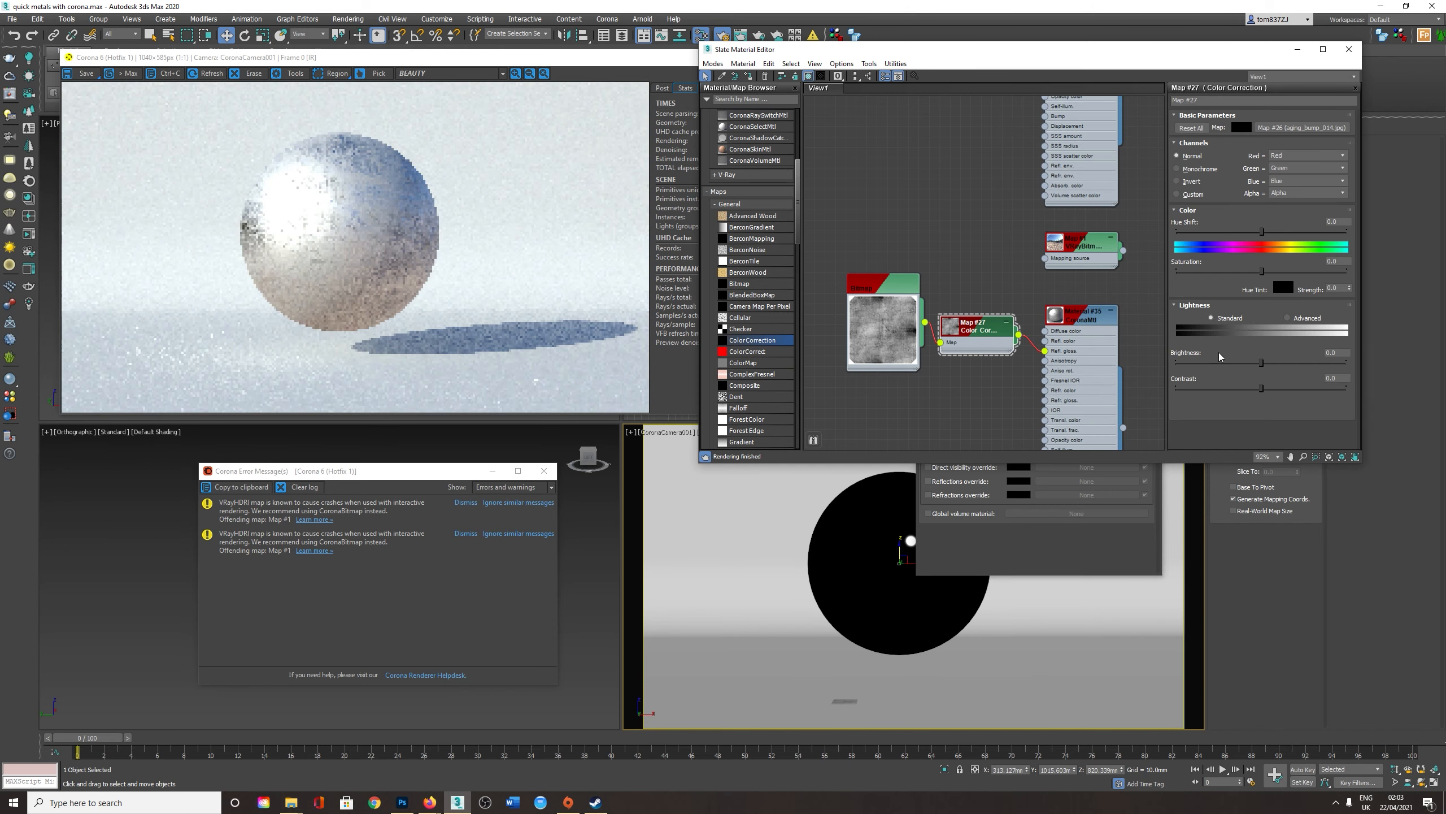
# Switch the ColorCorrection lightness to Advanced, enlarge the node's preview and set the RGB gamma to 3
pyautogui.click(1299, 320)
pyautogui.doubleClick(949, 326)
pyautogui.moveTo(980, 324); pyautogui.dragTo(990, 272)
pyautogui.doubleClick(1253, 361)
pyautogui.write('2')
pyautogui.press('Return')
pyautogui.write('3')
pyautogui.press('Return')
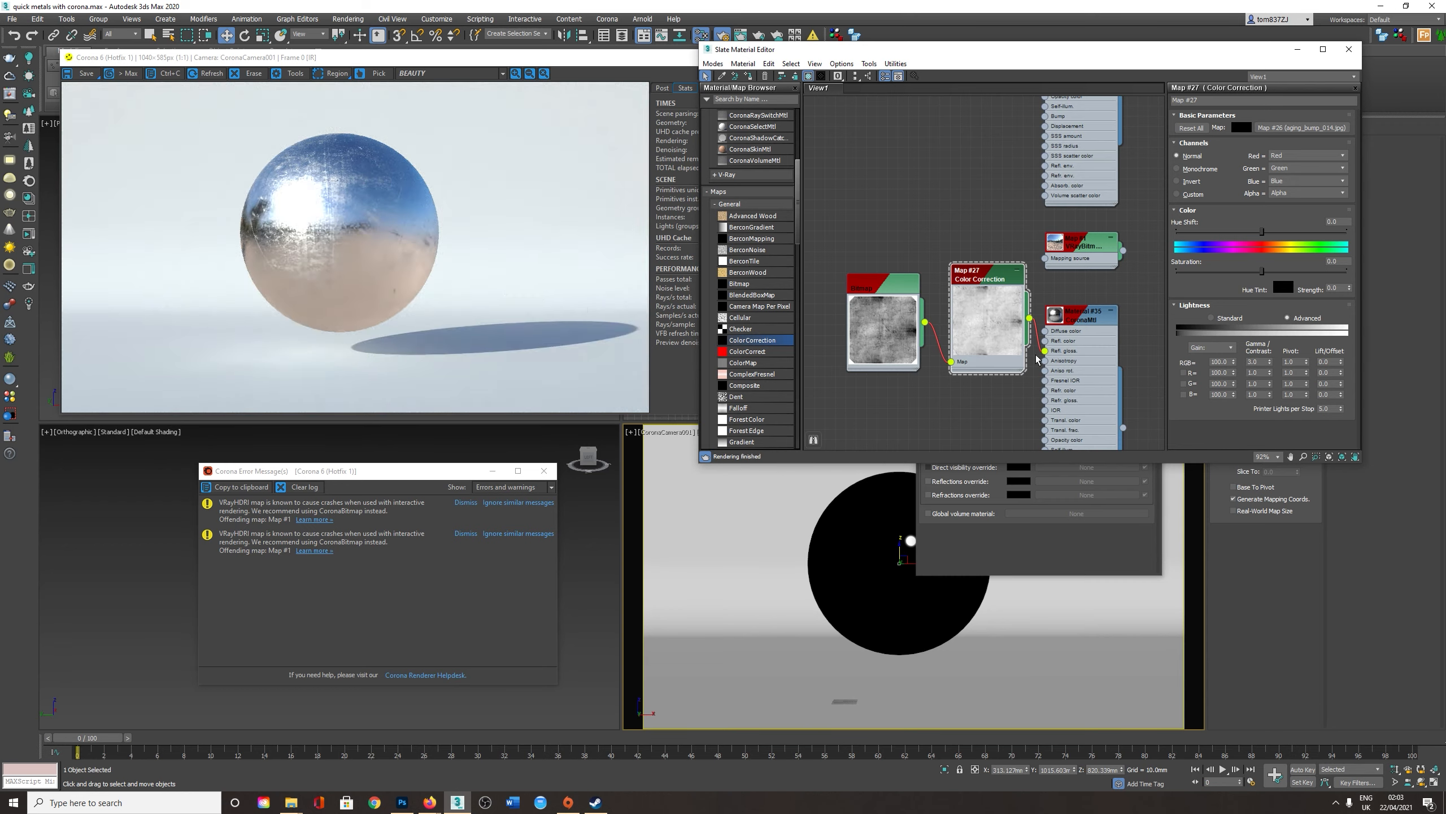
# Open the reflective CoronaMtl's parameters and also connect the ColorCorrection output to its bump input
pyautogui.click(1073, 370)
pyautogui.doubleClick(1073, 370)
pyautogui.scroll(-1, 991, 399)
pyautogui.moveTo(996, 410); pyautogui.dragTo(933, 277, button='middle')
pyautogui.moveTo(1013, 189); pyautogui.dragTo(1042, 168)
pyautogui.moveTo(963, 188); pyautogui.dragTo(1008, 303)
# Inspect the sphere's bump detail up close and set the material's bump map amount to 0.05
pyautogui.scroll(5, 793, 565)
pyautogui.scroll(-3, 802, 566)
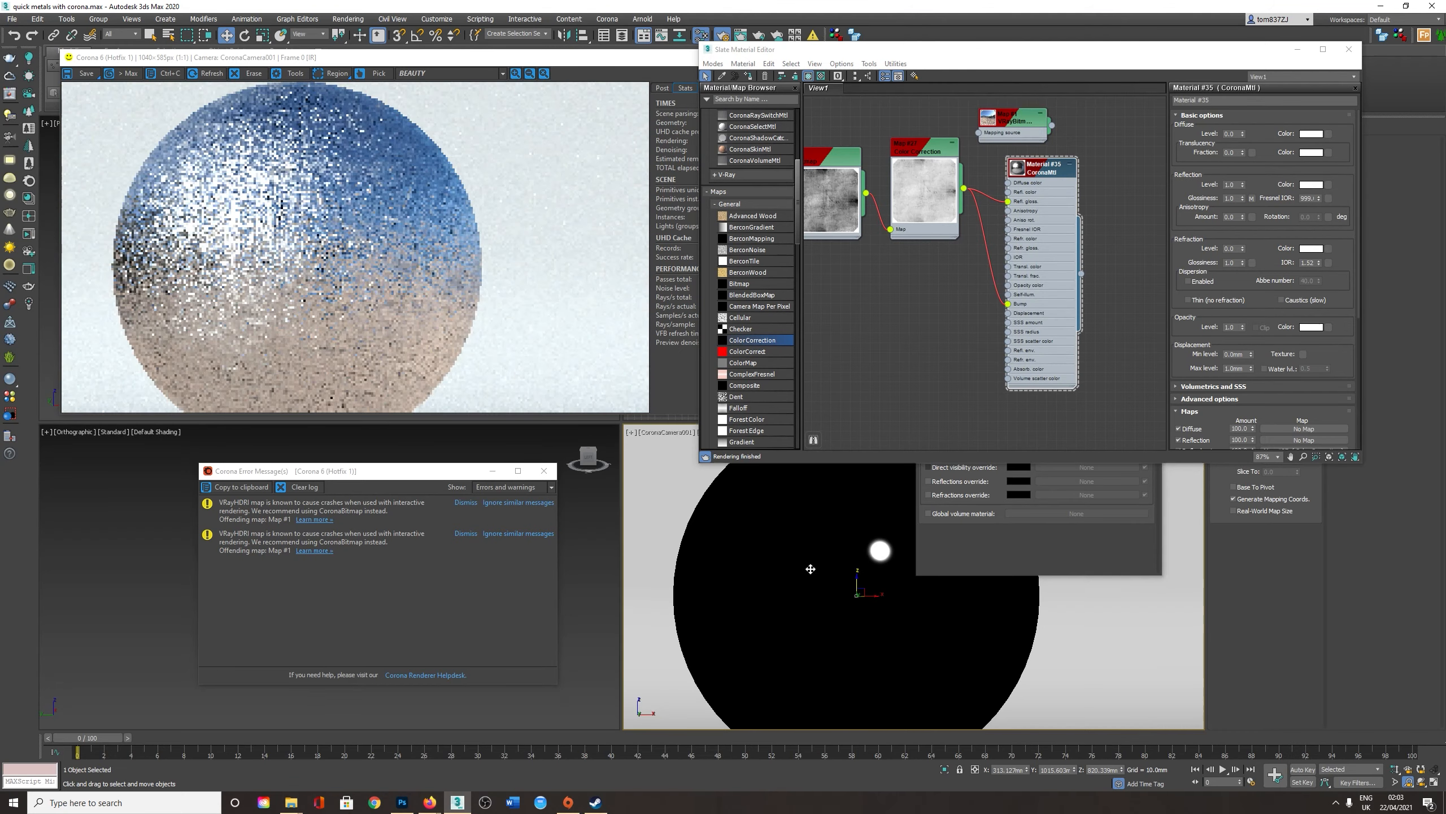
pyautogui.moveTo(851, 550); pyautogui.dragTo(881, 556, button='middle')
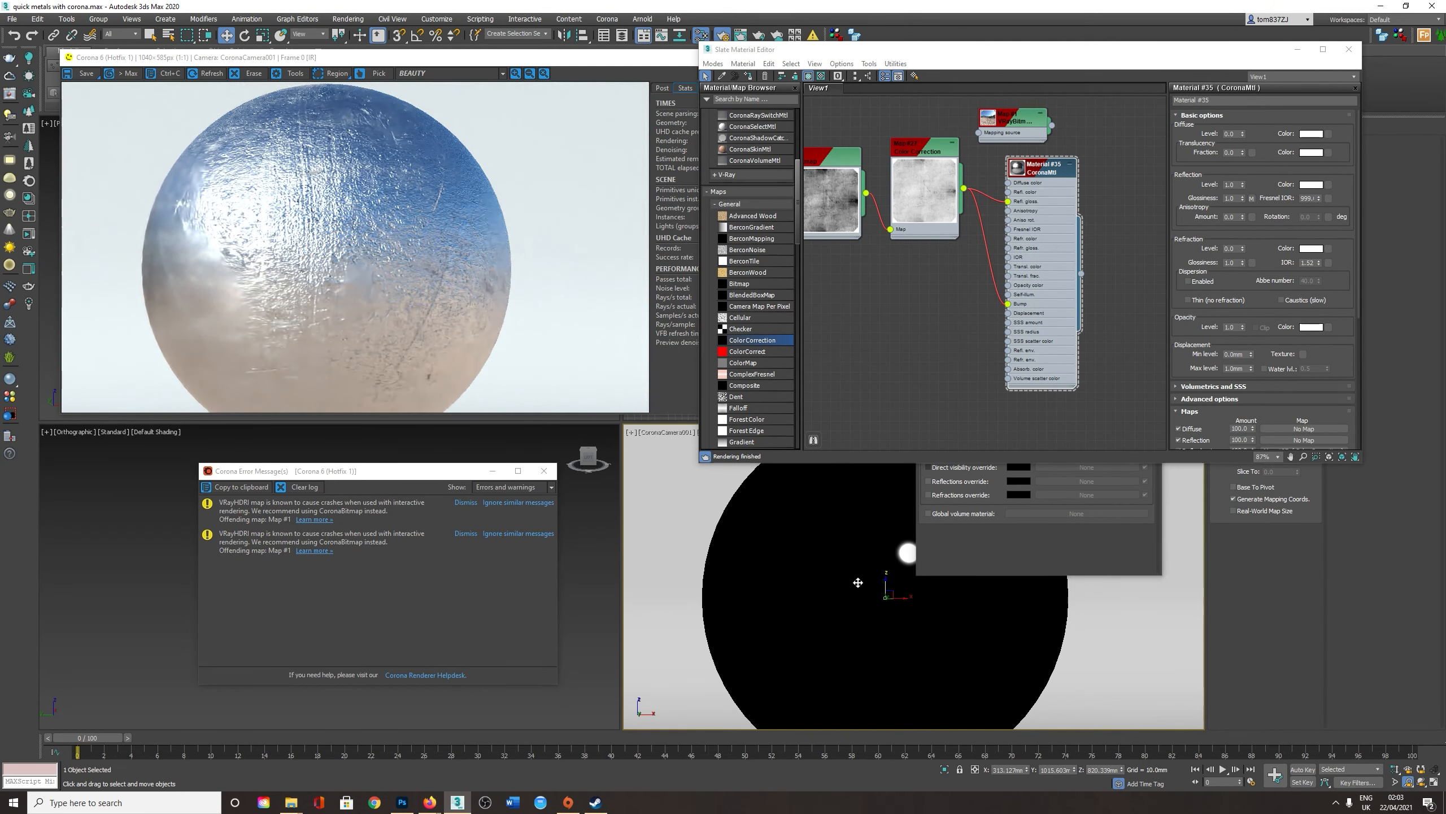
pyautogui.scroll(2, 859, 584)
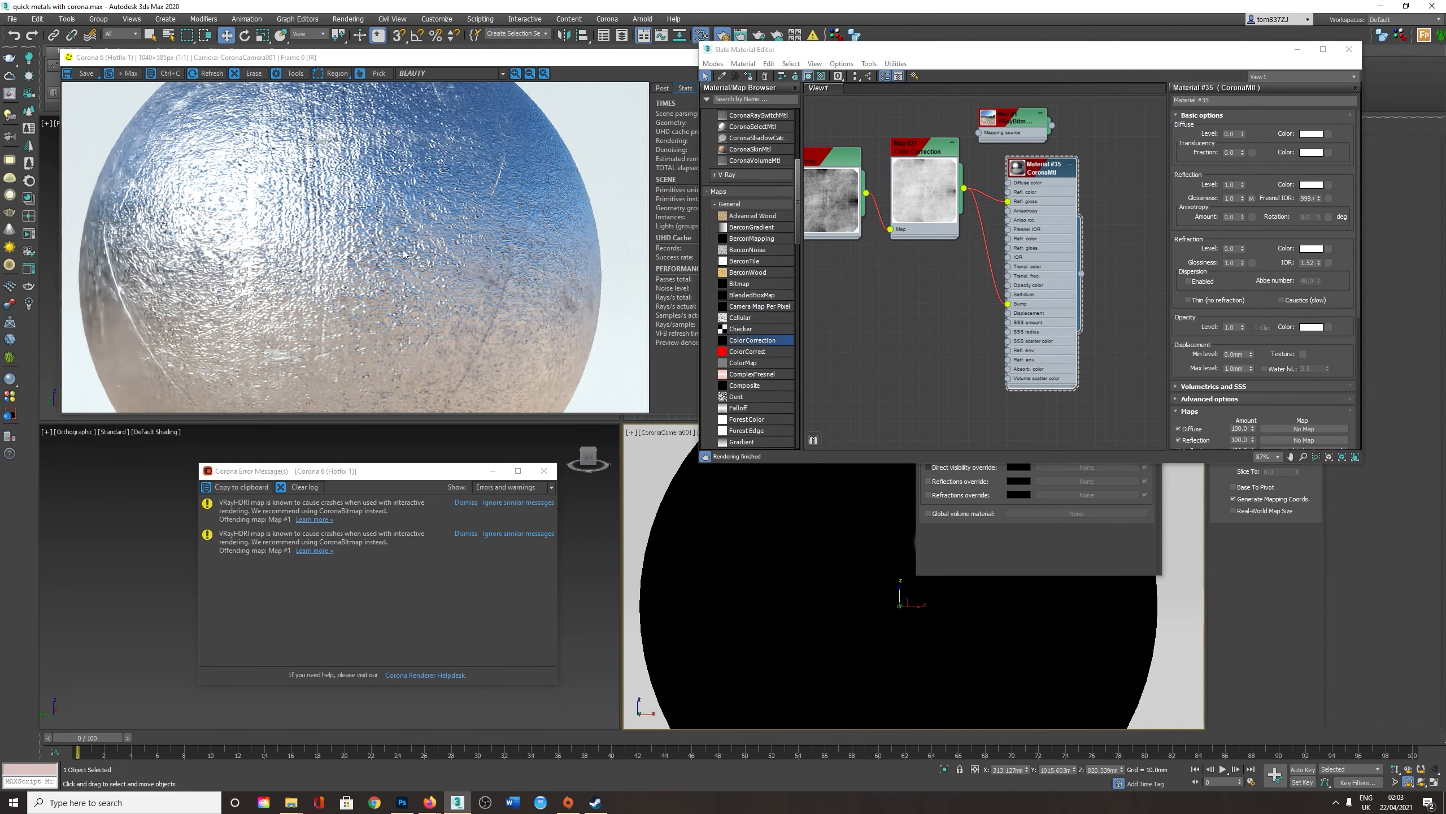
pyautogui.scroll(-5, 1208, 433)
pyautogui.doubleClick(1239, 406)
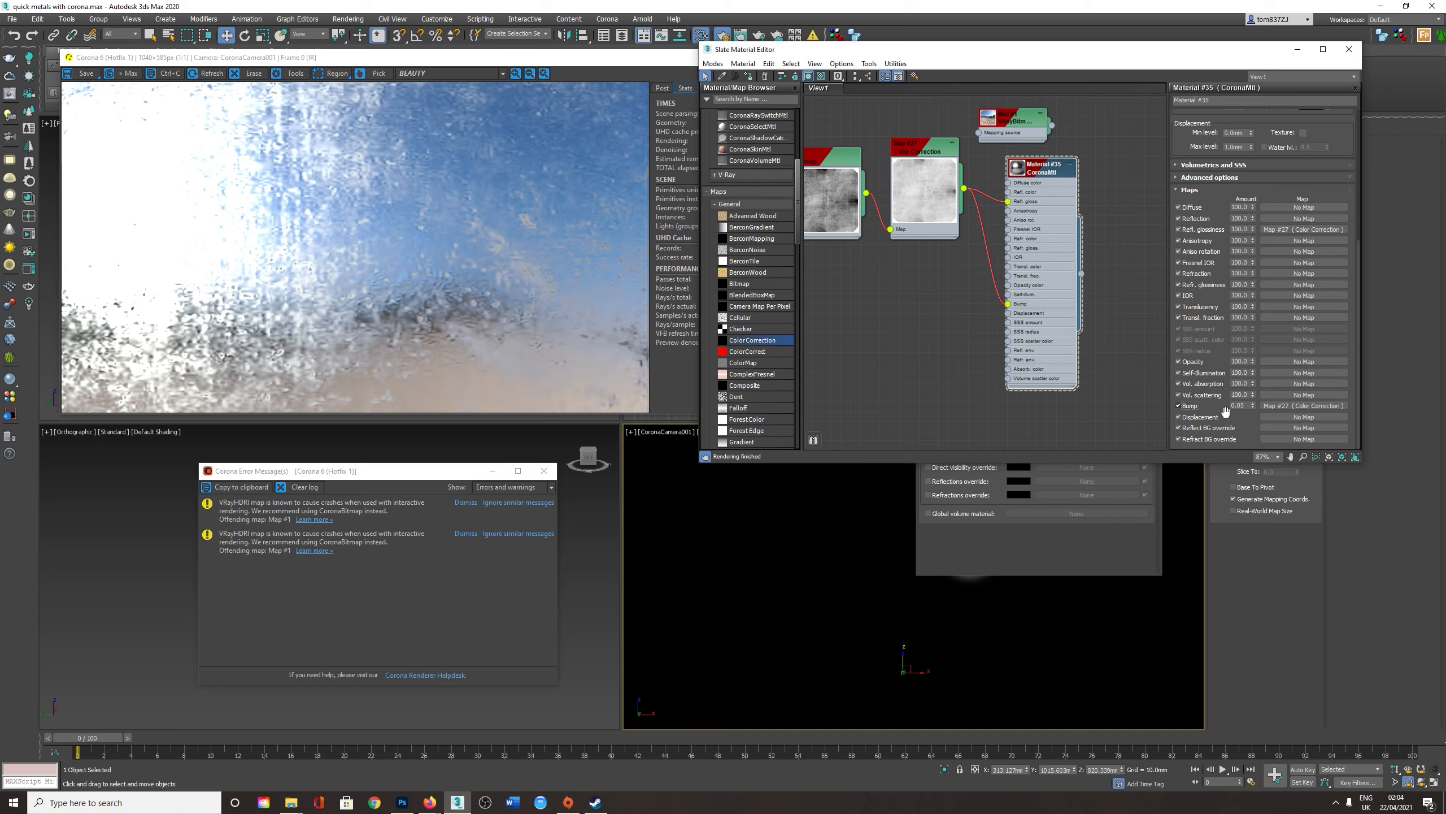
pyautogui.write('0.051')
pyautogui.press('Return')
pyautogui.scroll(-2, 813, 577)
pyautogui.scroll(-3, 812, 577)
# Open the grunge bitmap's parameters and set its U tiling to 2
pyautogui.doubleClick(834, 161)
pyautogui.doubleClick(1250, 171)
pyautogui.write('2')
pyautogui.press('Tab')
pyautogui.scroll(-2, 798, 617)
pyautogui.moveTo(811, 610); pyautogui.dragTo(836, 611, button='middle')
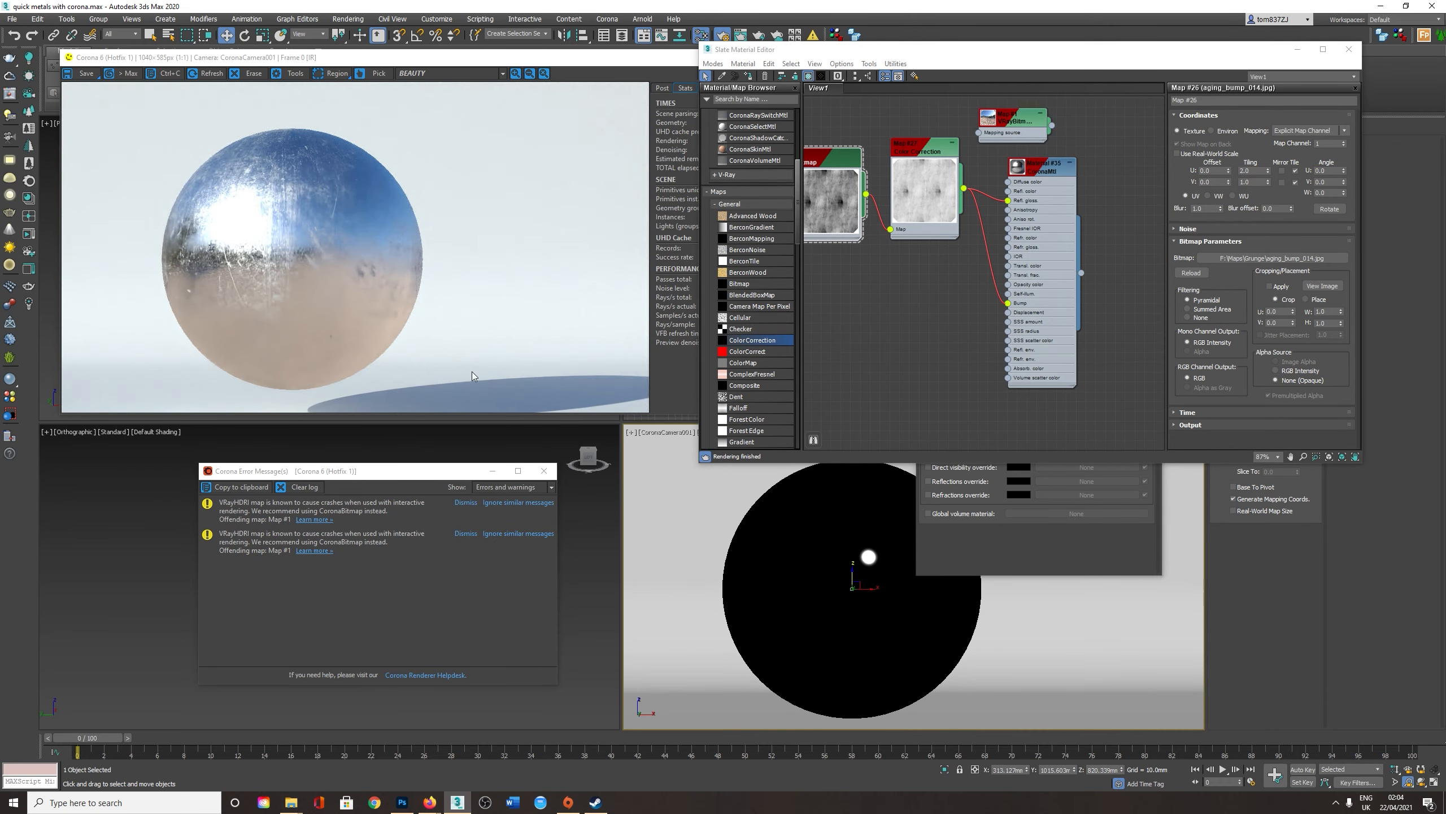
# Reopen the reflective CoronaMtl's parameters and set its reflection glossiness map amount to 50
pyautogui.doubleClick(1062, 238)
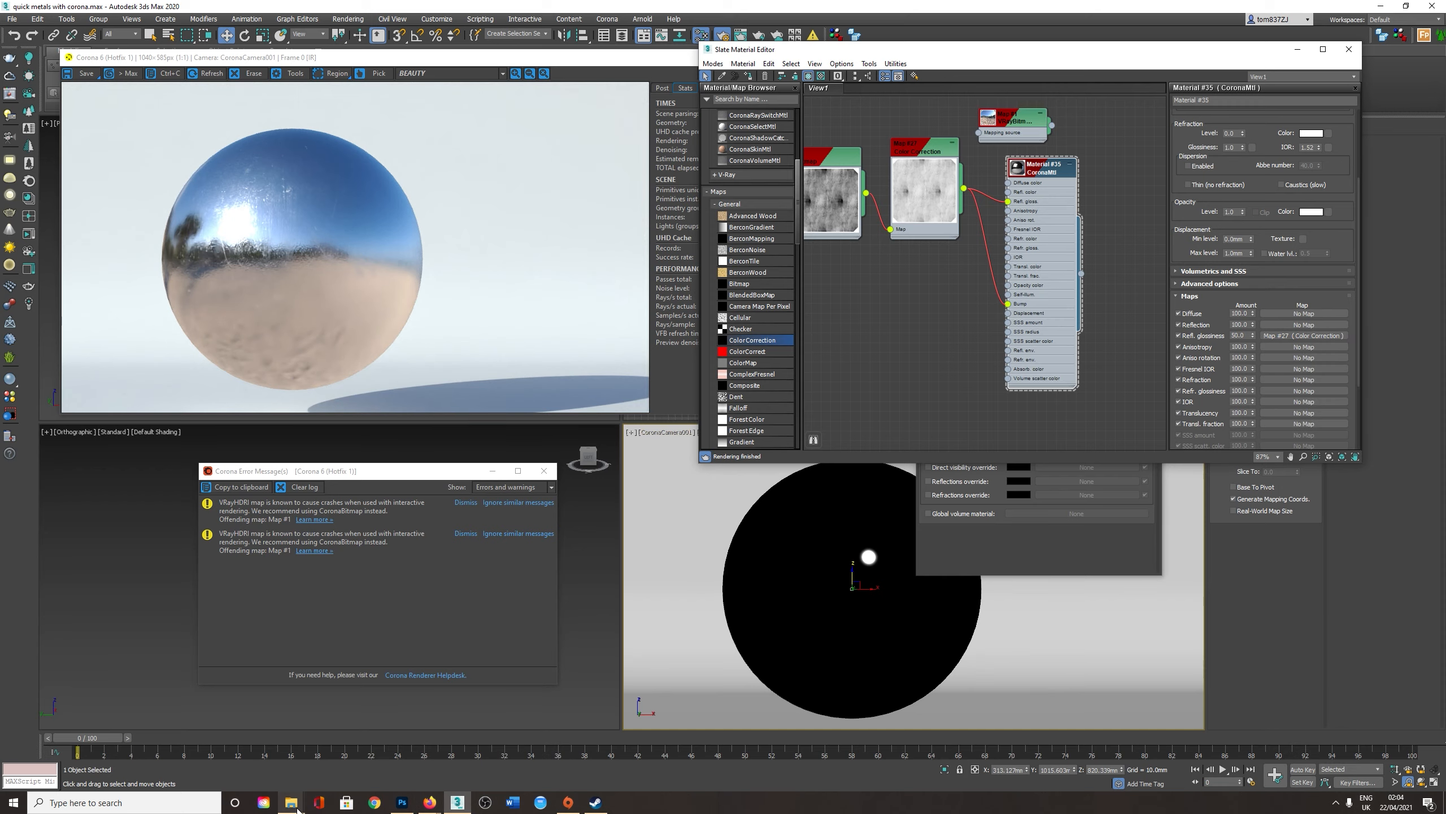
# Switch to Firefox, close the HDRI Haven page and study the steel image search results as reference for the metal
pyautogui.moveTo(430, 802)
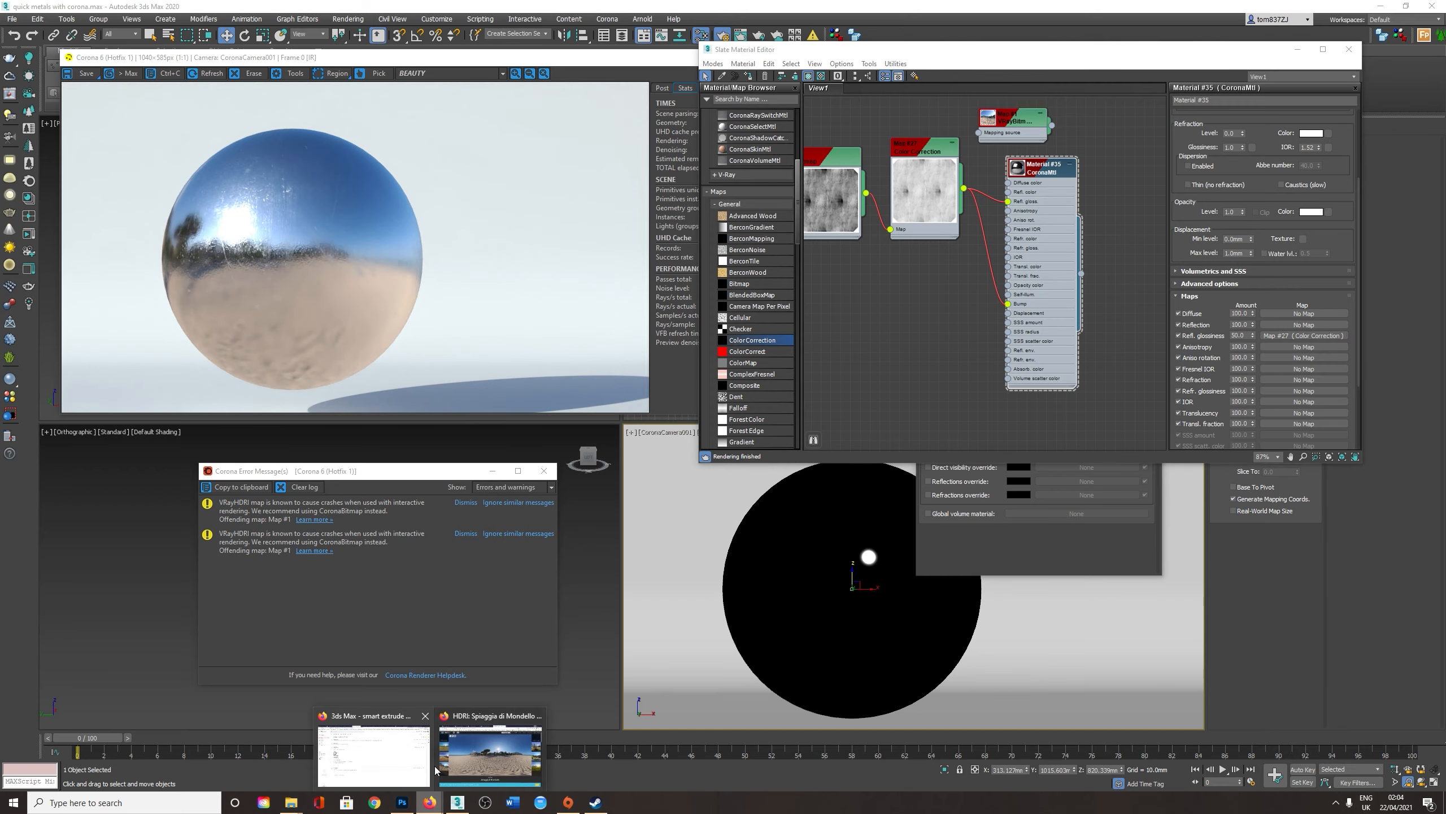
pyautogui.click(483, 761)
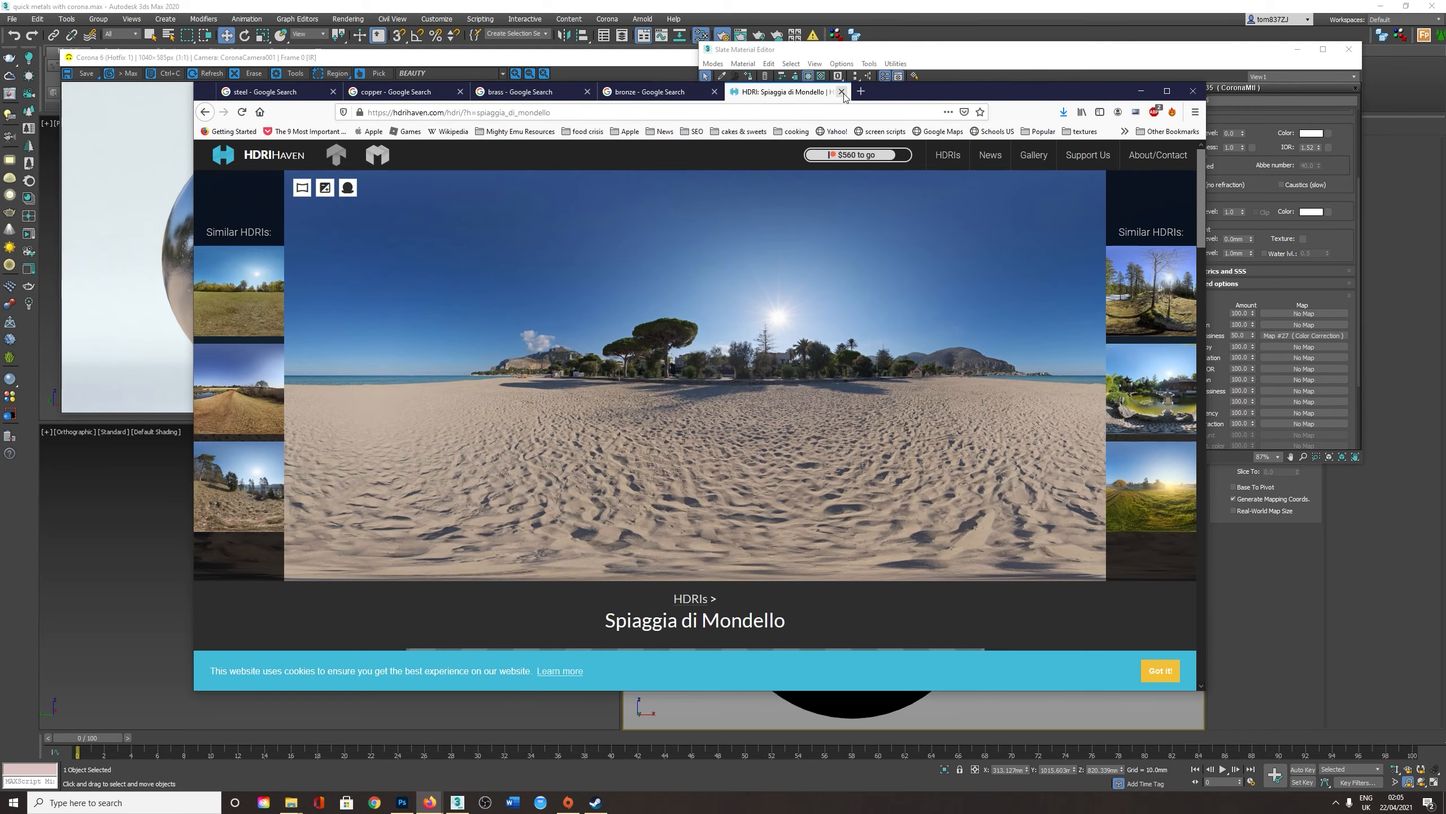
pyautogui.click(842, 91)
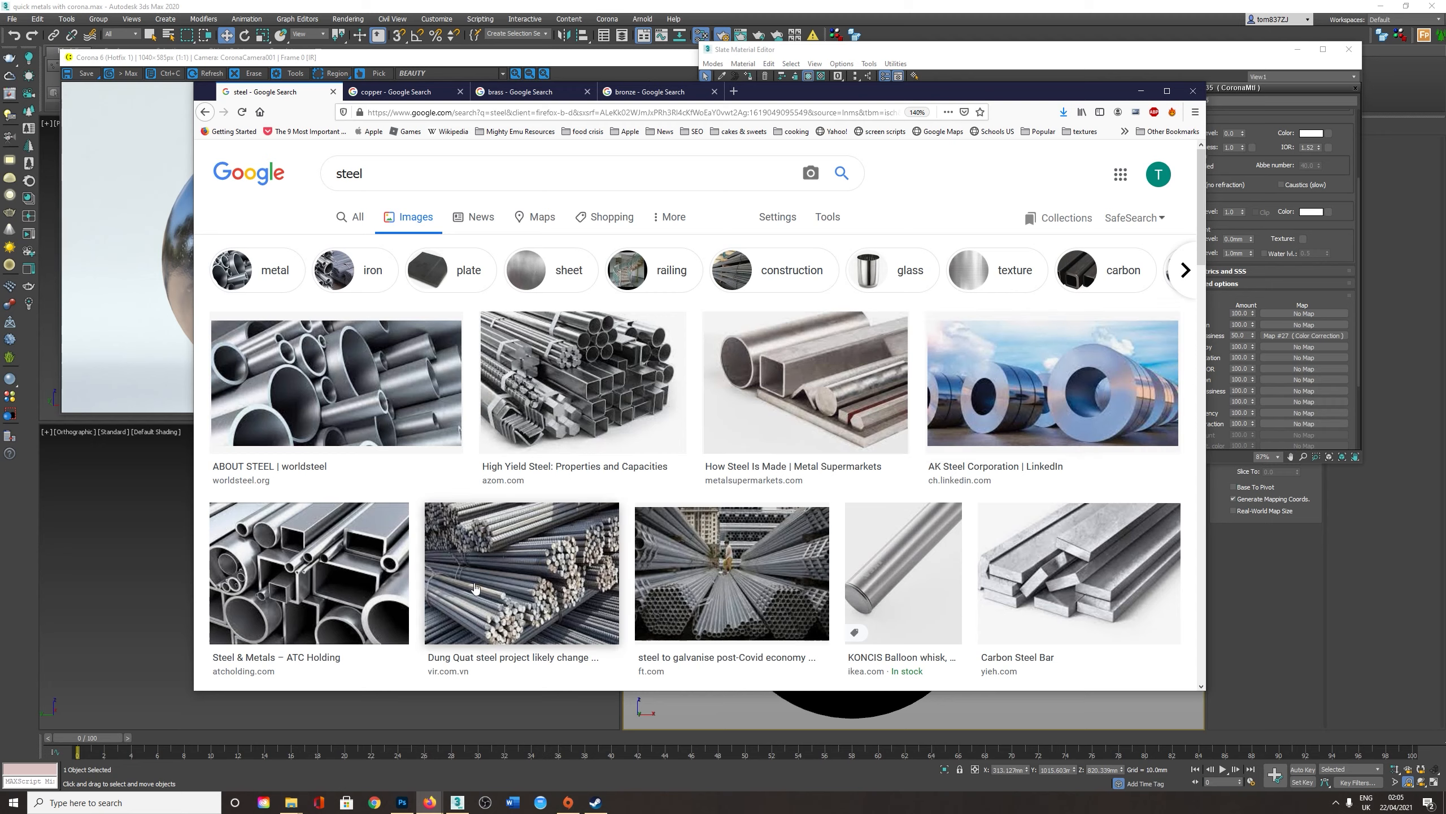
pyautogui.scroll(-5, 915, 544)
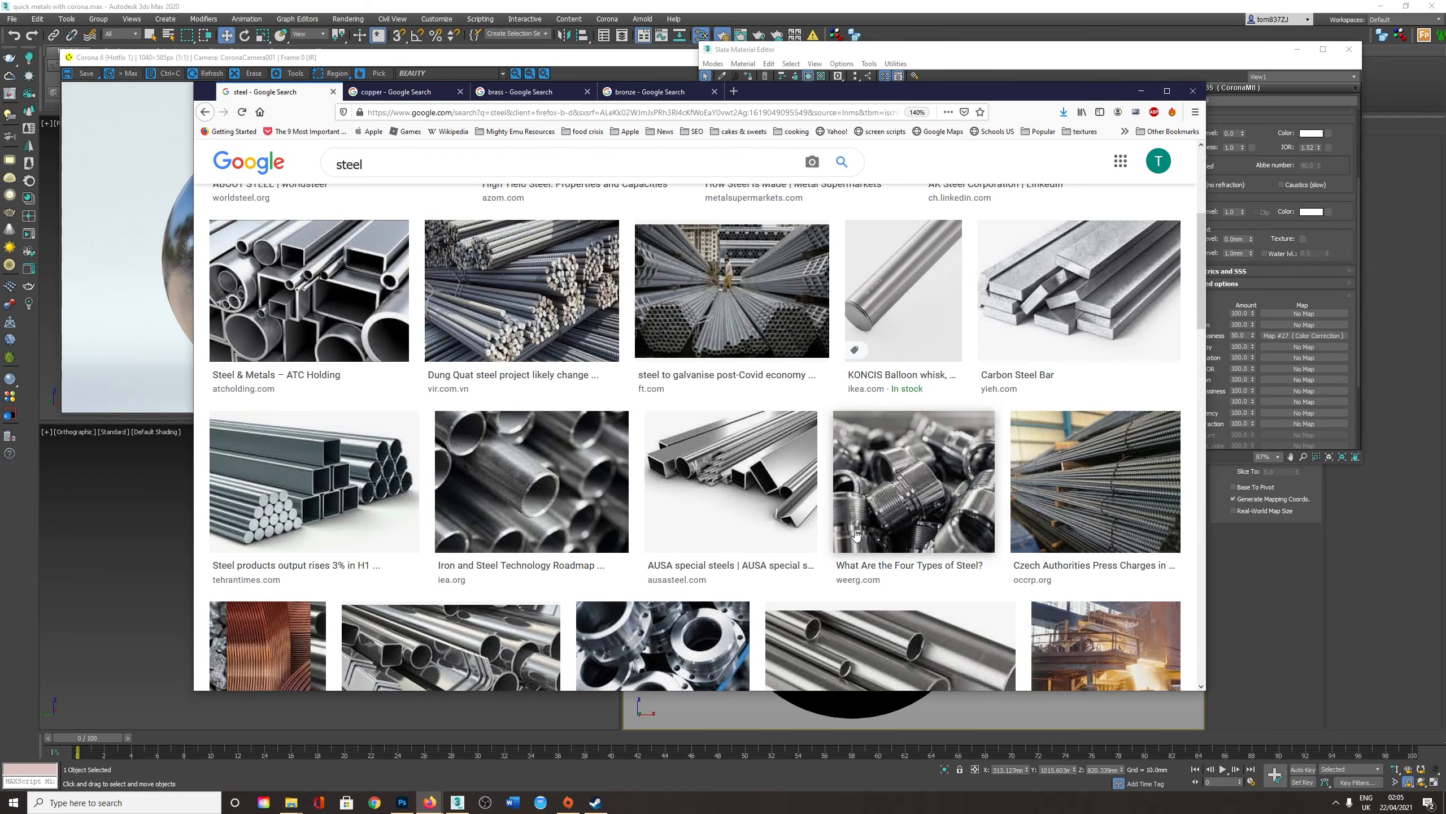
pyautogui.scroll(-3, 576, 626)
pyautogui.scroll(-1, 576, 626)
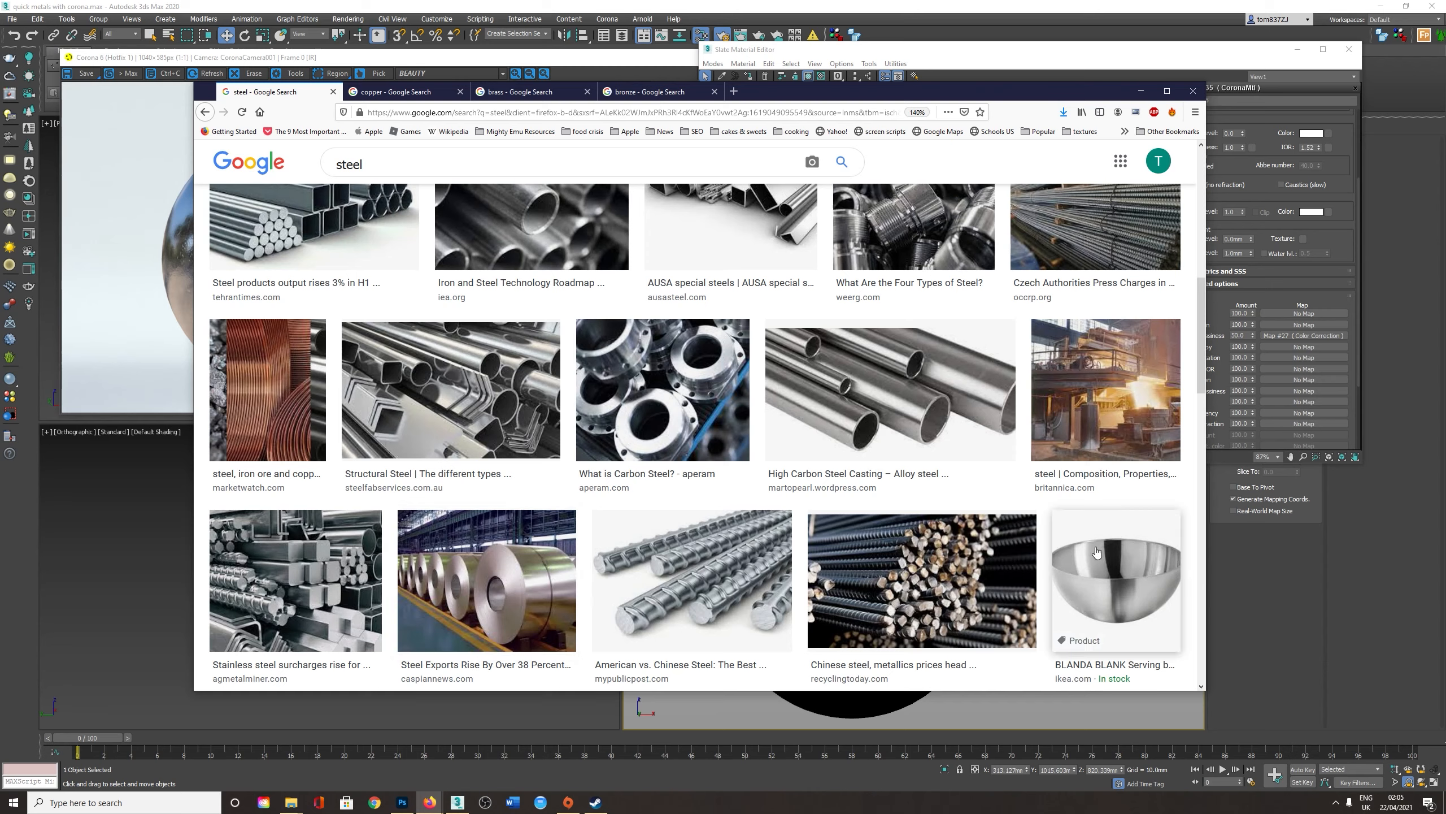
pyautogui.click(1141, 91)
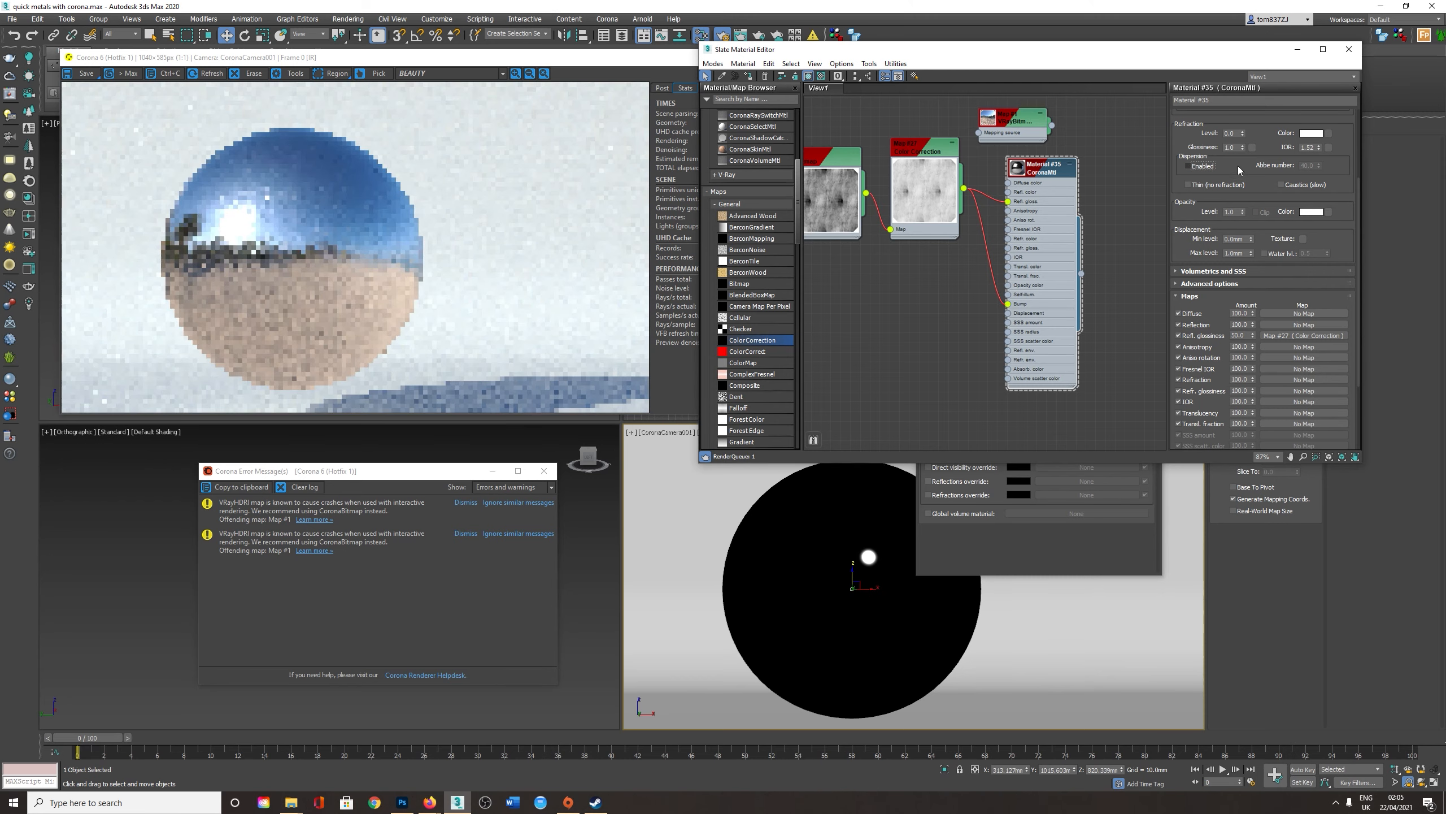
# Lower the CoronaMtl's reflection glossiness to 0.6 for a more blurred, steel-like reflection
pyautogui.scroll(4, 1251, 357)
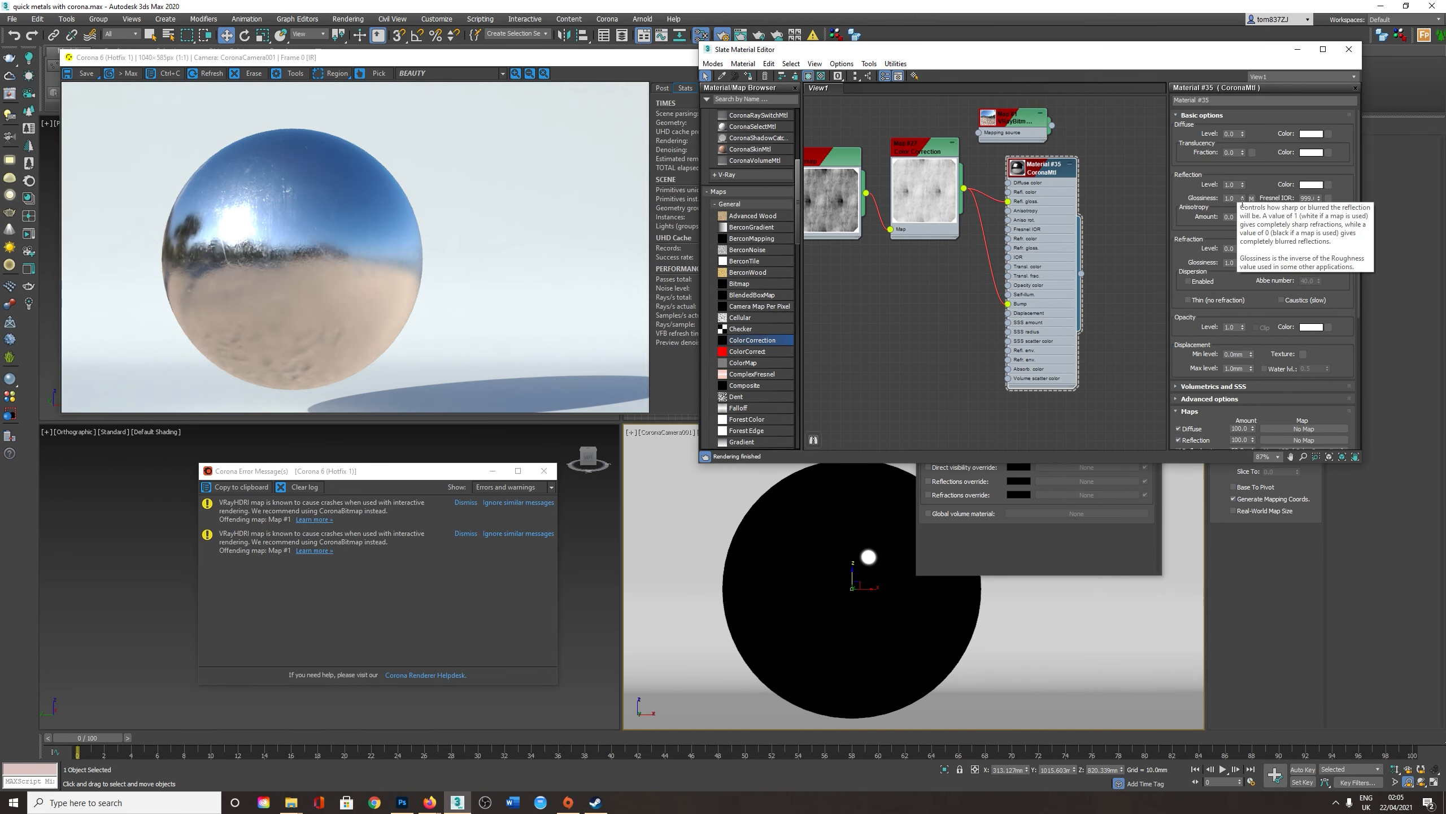
pyautogui.moveTo(1242, 199); pyautogui.dragTo(1242, 223)
# Collapse the previews of the ColorCorrection and grunge bitmap nodes and line both nodes up beside the CoronaMtl
pyautogui.doubleClick(923, 194)
pyautogui.click(833, 187)
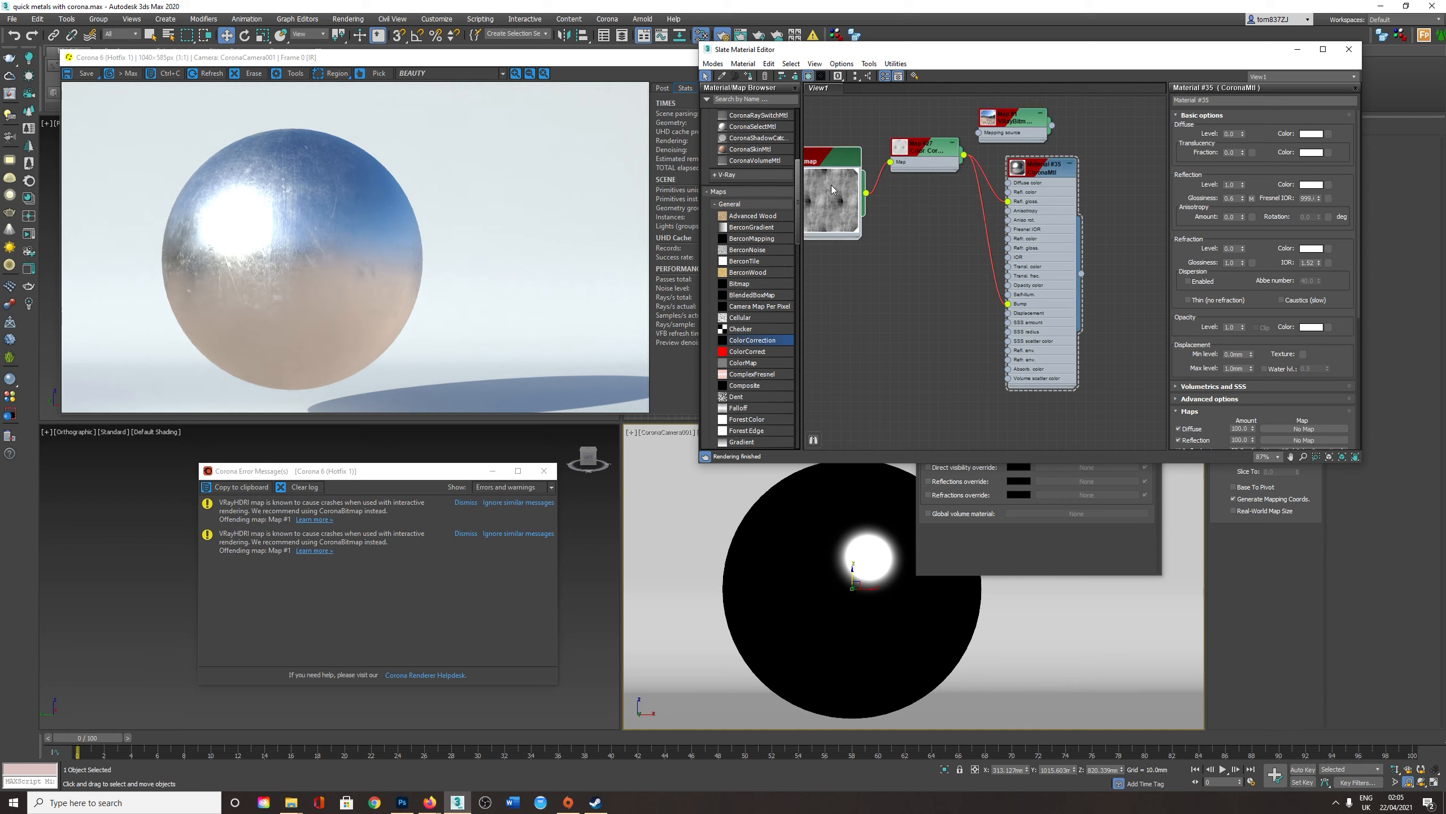
pyautogui.doubleClick(827, 179)
pyautogui.moveTo(907, 163); pyautogui.dragTo(908, 230)
pyautogui.moveTo(844, 176); pyautogui.dragTo(854, 245)
# Return to the Firefox window containing the metal reference image searches
pyautogui.moveTo(428, 809)
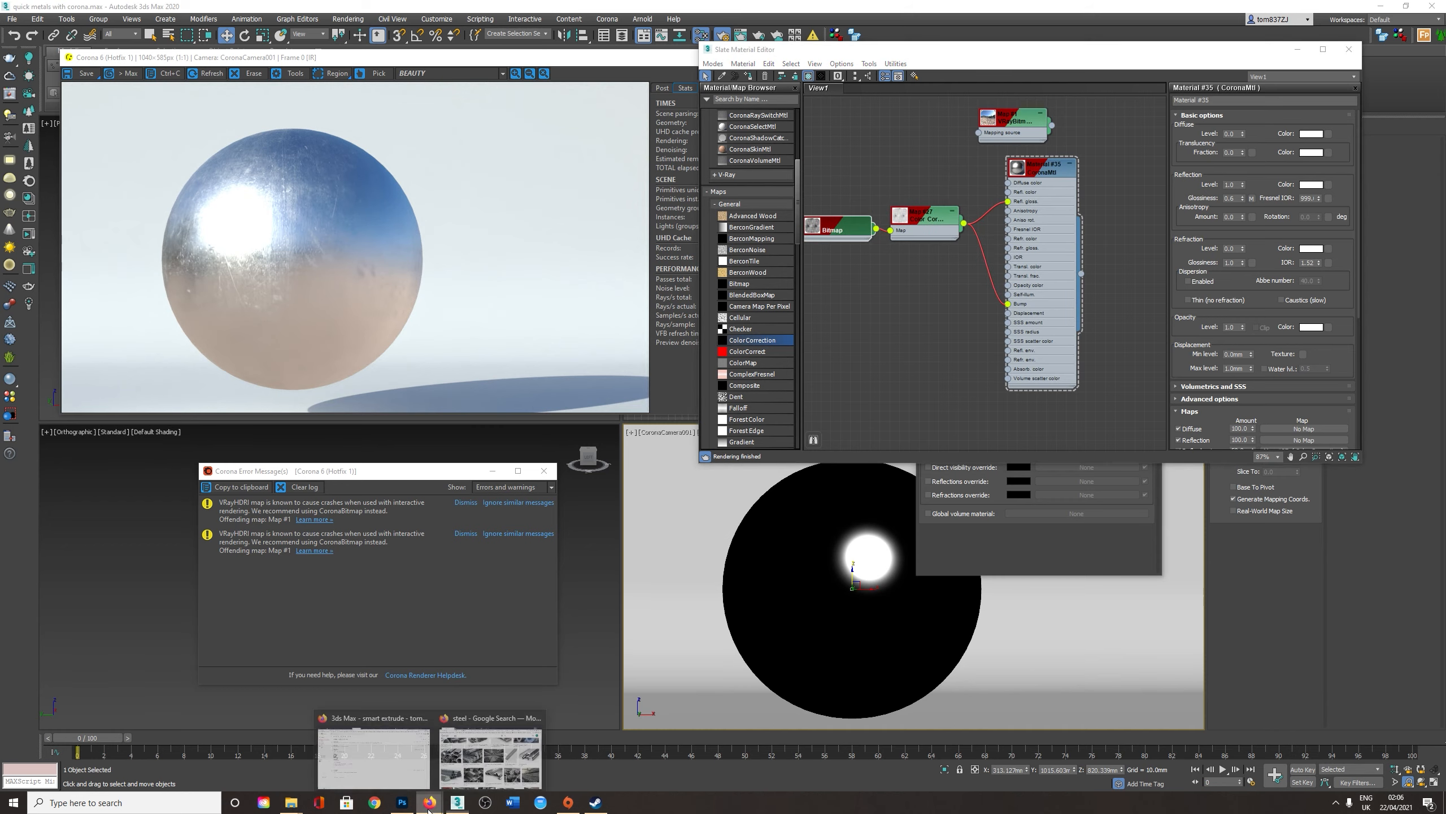